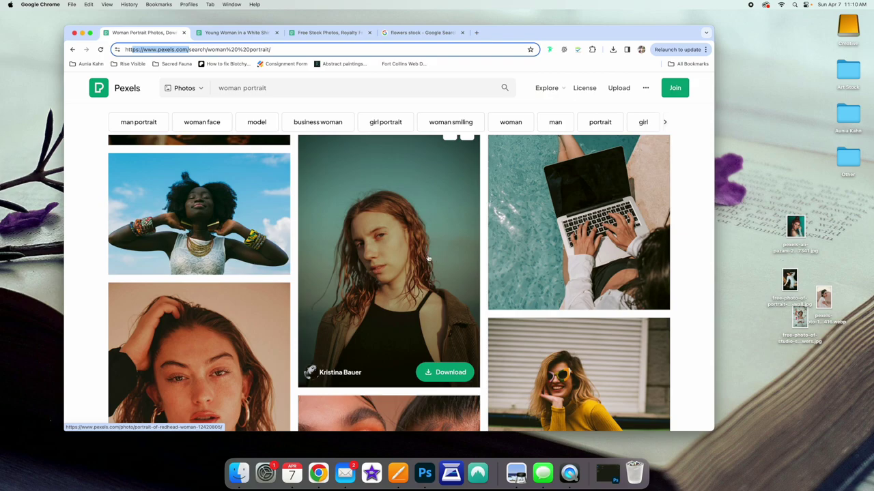
Step: Browse the woman portrait search results on Pexels for a suitable reference photo
scroll(449, 260, "up", 2)
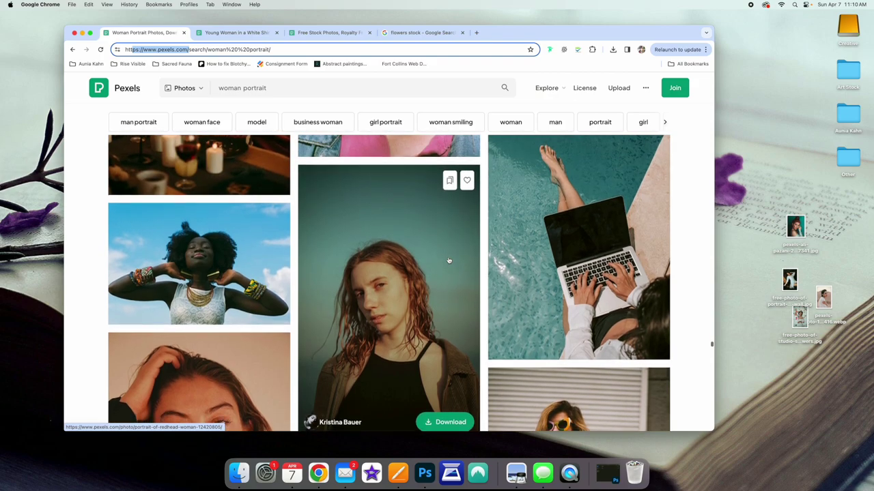
scroll(449, 261, "down", 7)
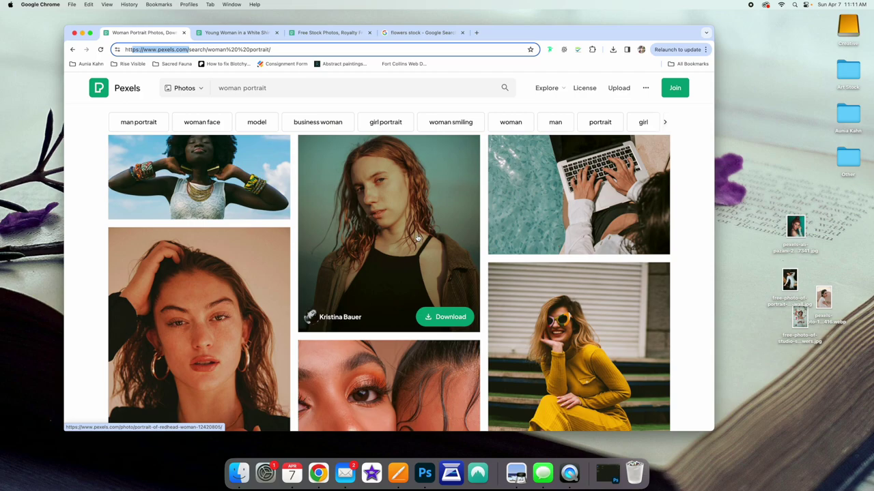
scroll(417, 238, "down", 5)
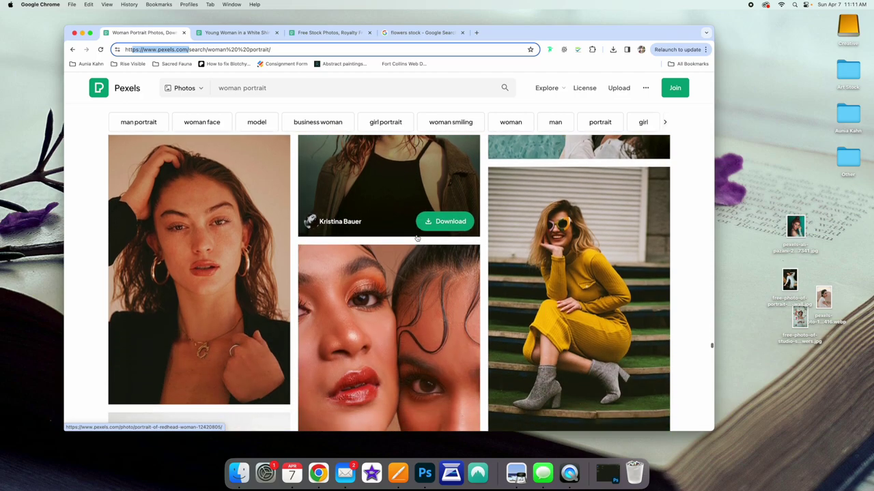
scroll(417, 238, "down", 12)
scroll(417, 237, "down", 3)
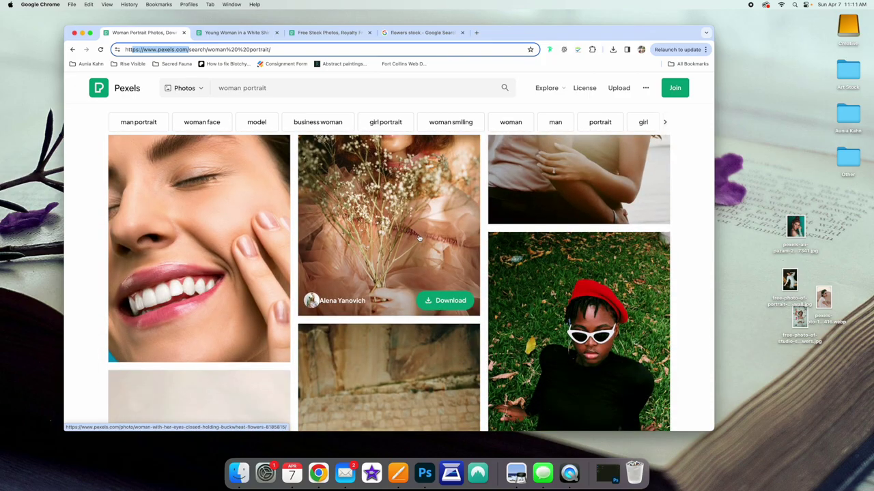
scroll(419, 238, "down", 20)
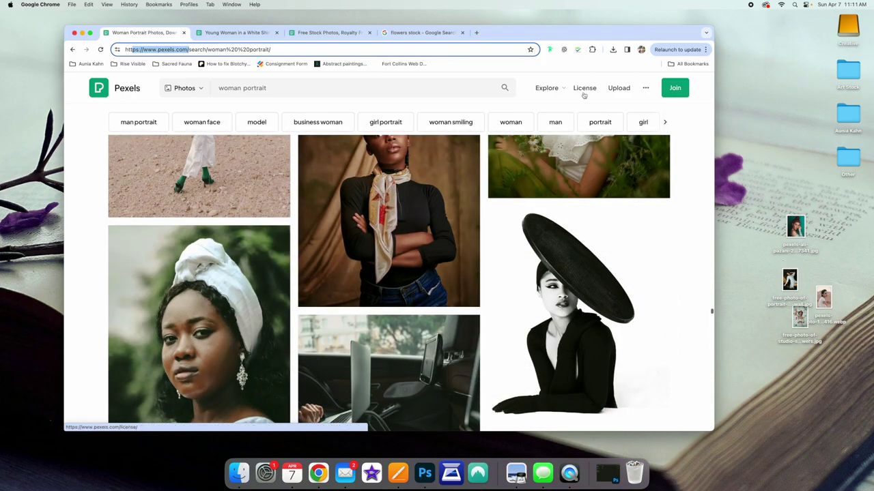
Step: Review the Pexels license page, examining what is allowed and what is not allowed with the photos
left_click(583, 90)
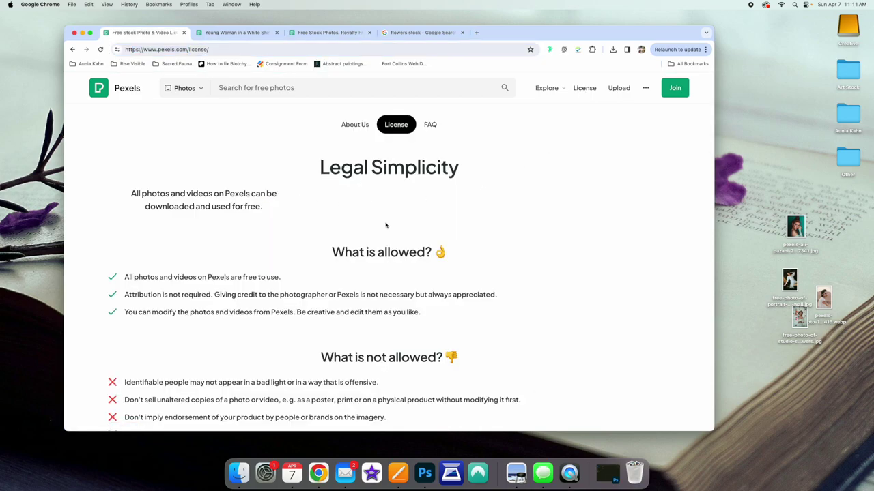
scroll(386, 225, "down", 3)
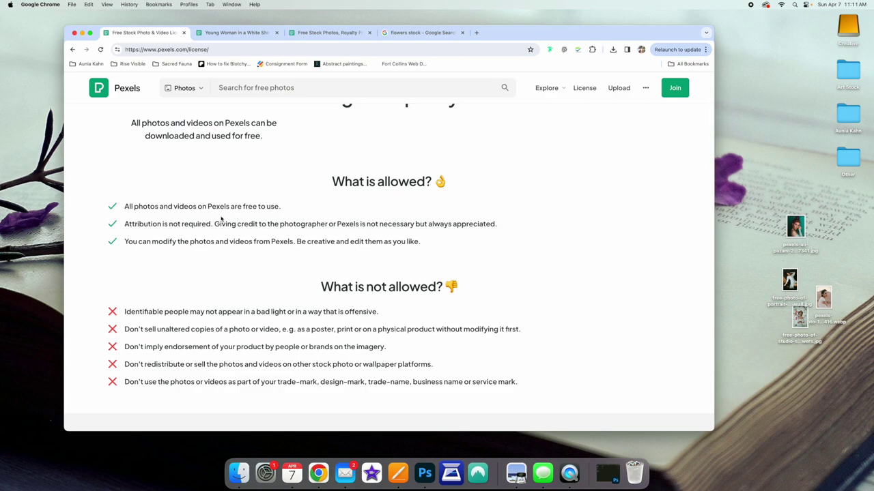
left_click_drag(281, 206, 353, 224)
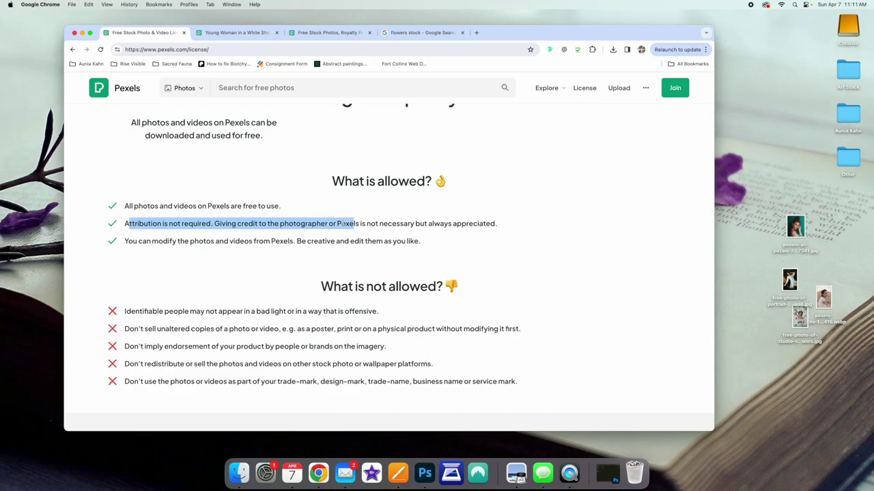
left_click_drag(328, 224, 506, 227)
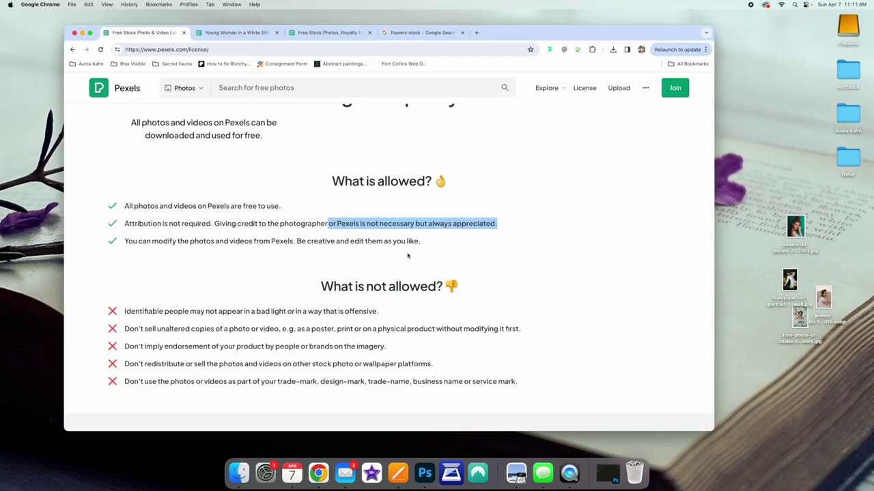
scroll(407, 256, "down", 1)
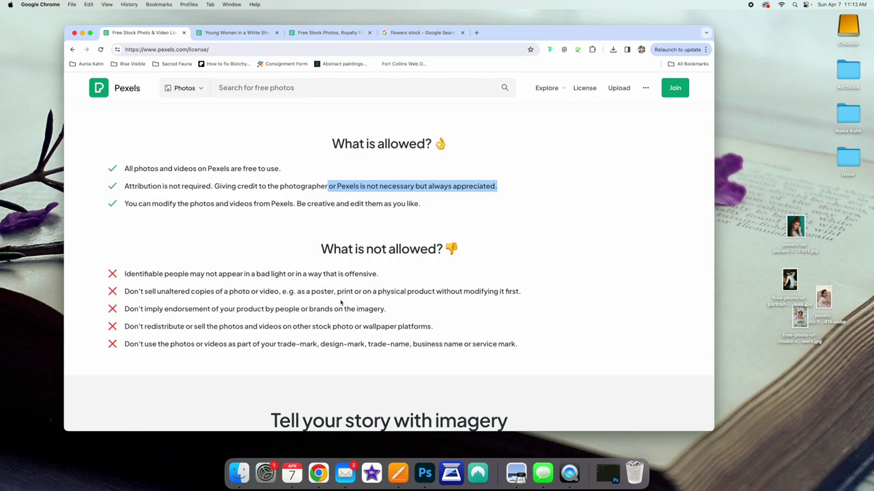
left_click_drag(505, 344, 125, 274)
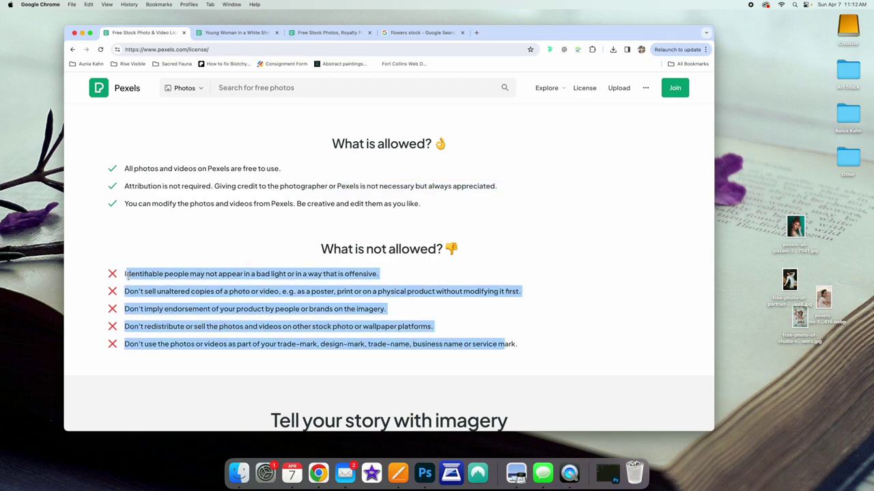
scroll(348, 290, "down", 5)
scroll(348, 290, "up", 8)
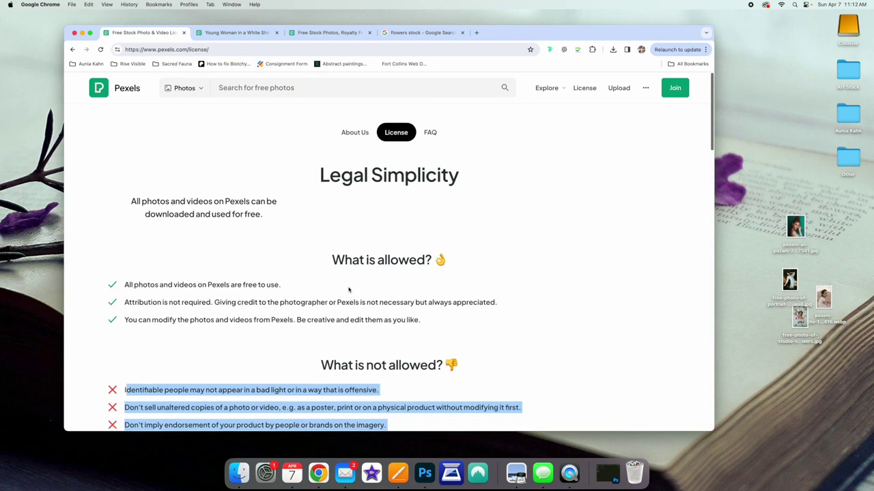
Step: Return to the woman portrait results and open the photo of the red-haired woman against a teal background
left_click(239, 32)
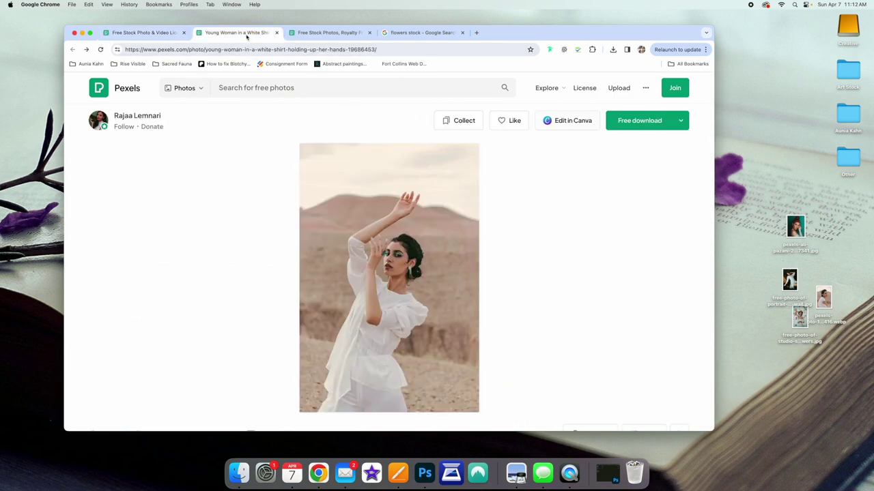
left_click(317, 32)
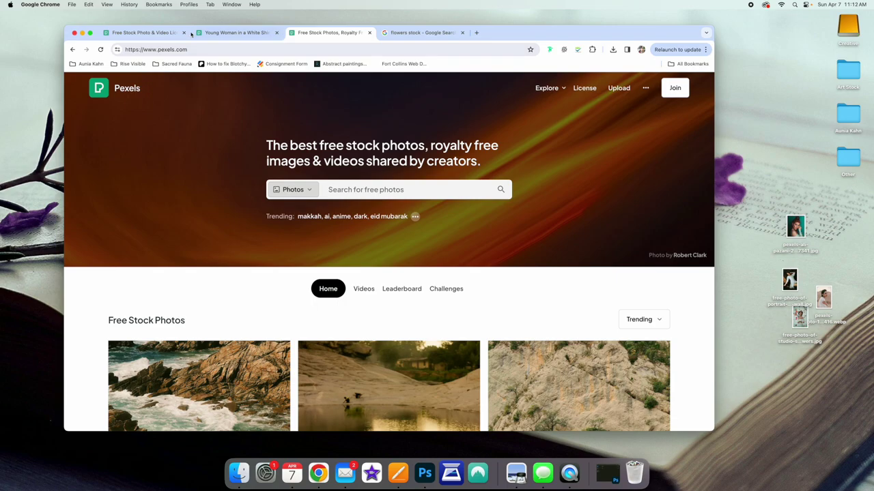
left_click(143, 32)
left_click(72, 50)
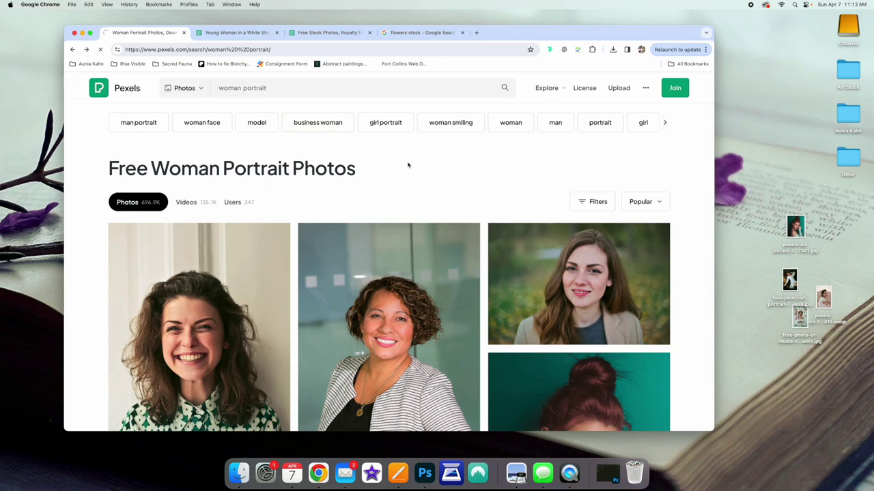
scroll(400, 162, "down", 5)
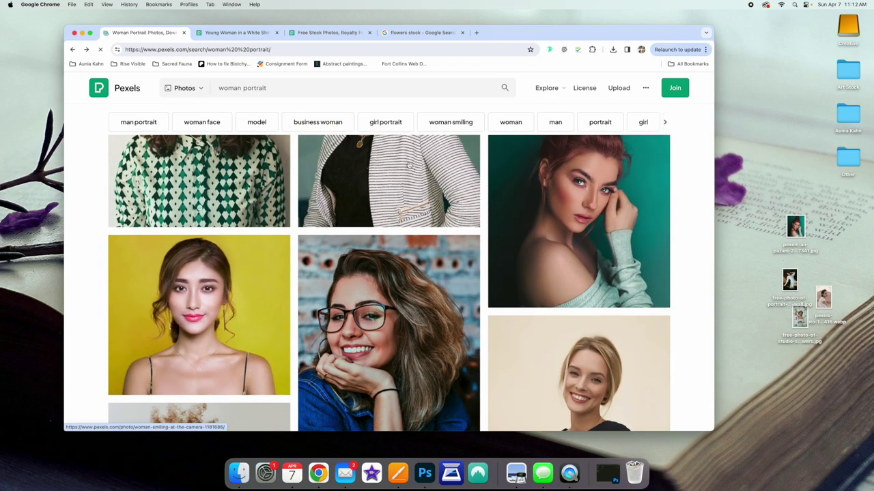
scroll(409, 165, "down", 2)
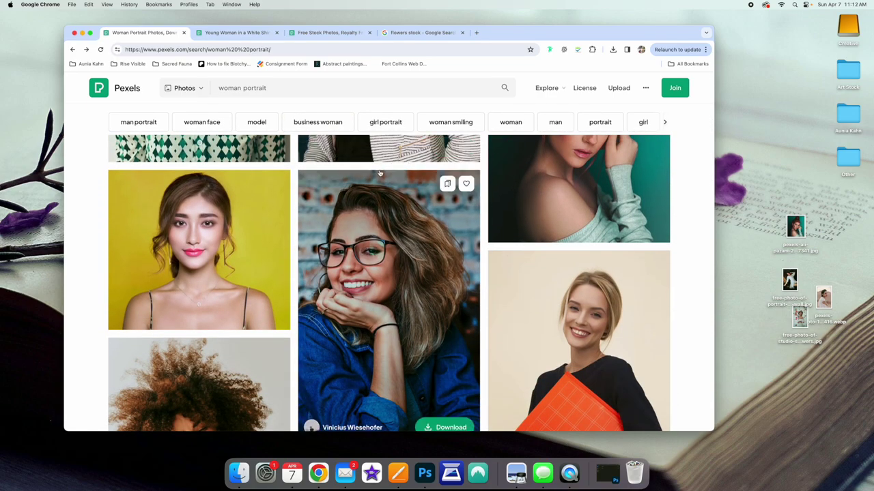
scroll(379, 173, "up", 3)
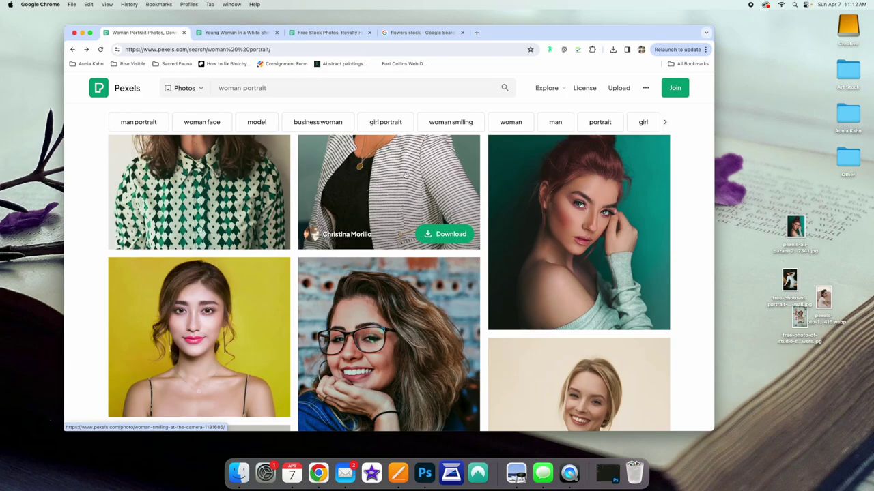
left_click(580, 231)
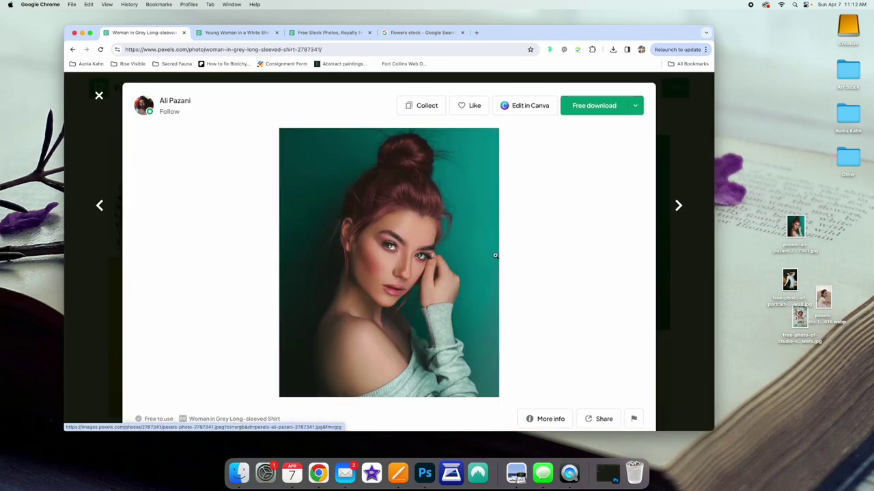
Step: Download the opened portrait for free and place the file on the desktop
left_click(604, 108)
left_click_drag(554, 68, 763, 152)
left_click(495, 153)
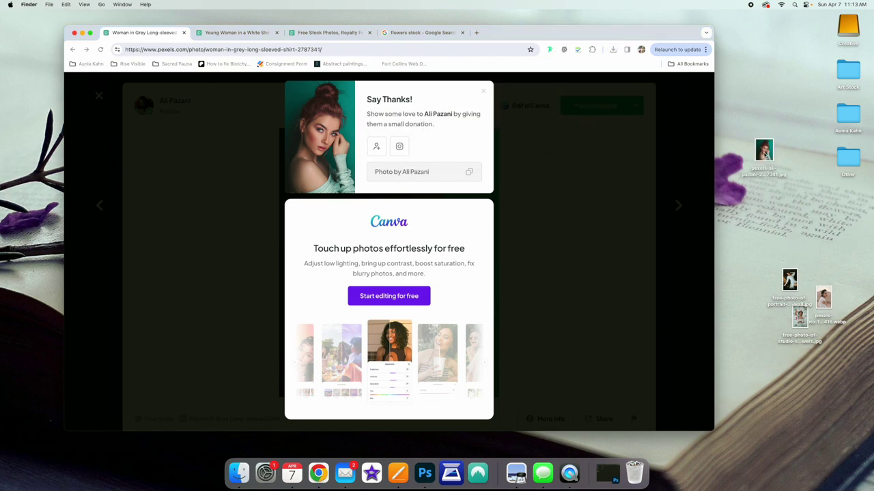
Step: Open the downloaded portrait JPG from the desktop in Photoshop and bring its window to the front
left_click(744, 181)
left_click(765, 152)
right_click(767, 151)
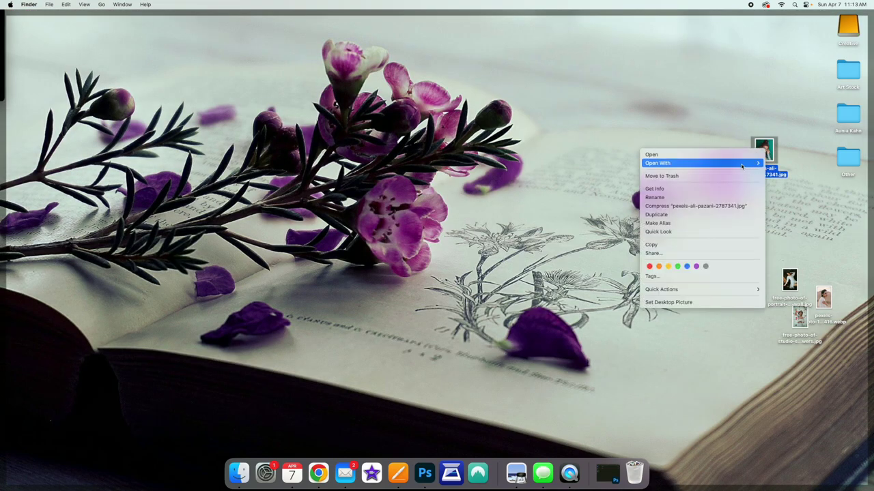
mouse_move(744, 164)
left_click(803, 175)
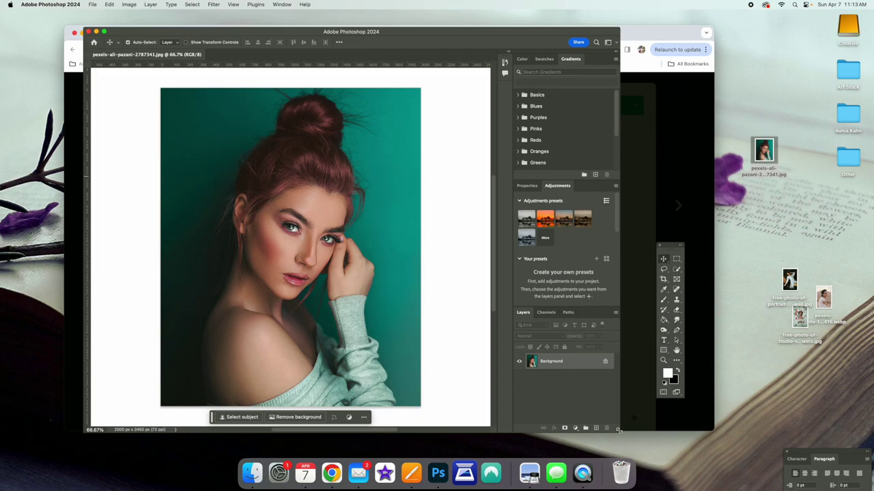
left_click(623, 425)
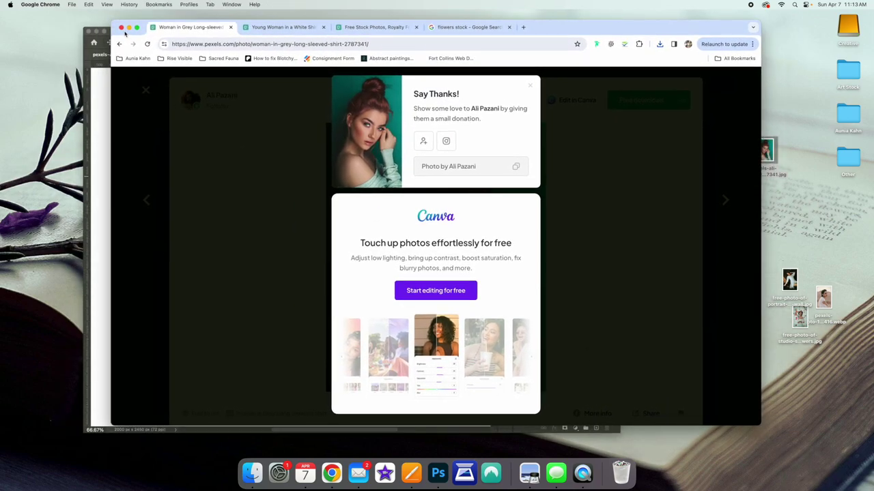
left_click(98, 81)
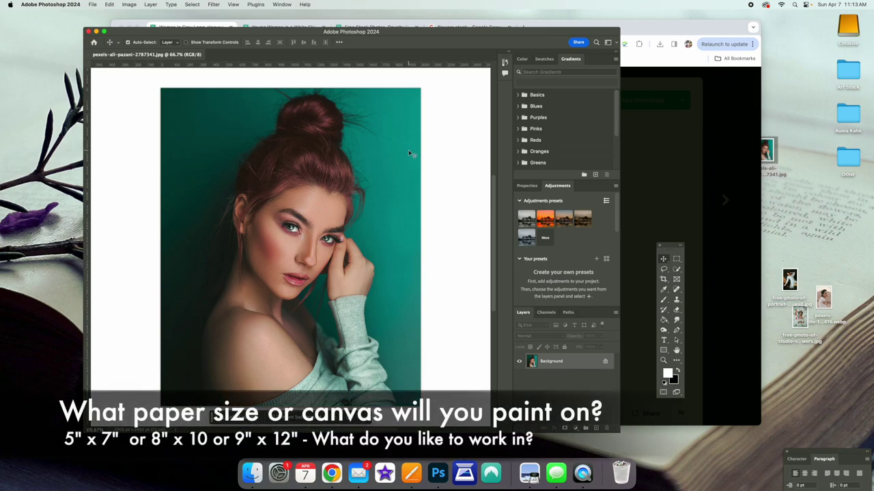
Step: Create a new portrait-oriented document 8 inches wide and 10 inches high at 300 pixels/inch with a white background
left_click(94, 6)
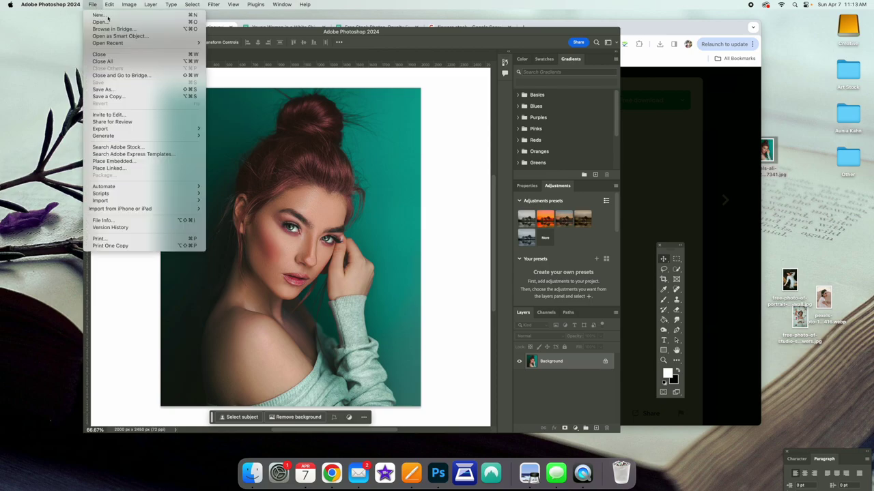
mouse_move(109, 5)
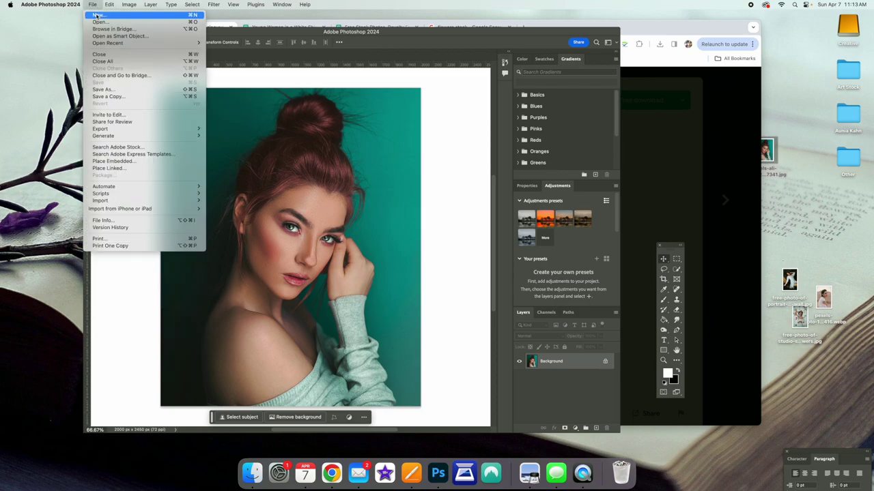
left_click(103, 15)
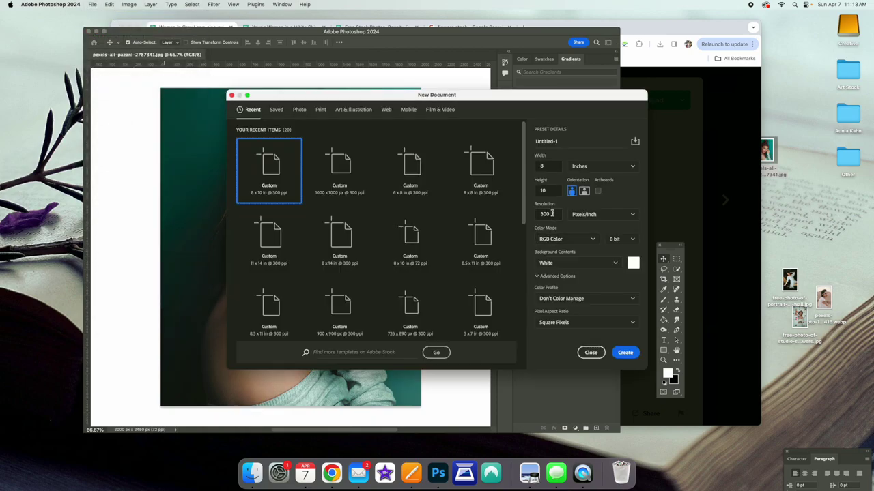
left_click(550, 166)
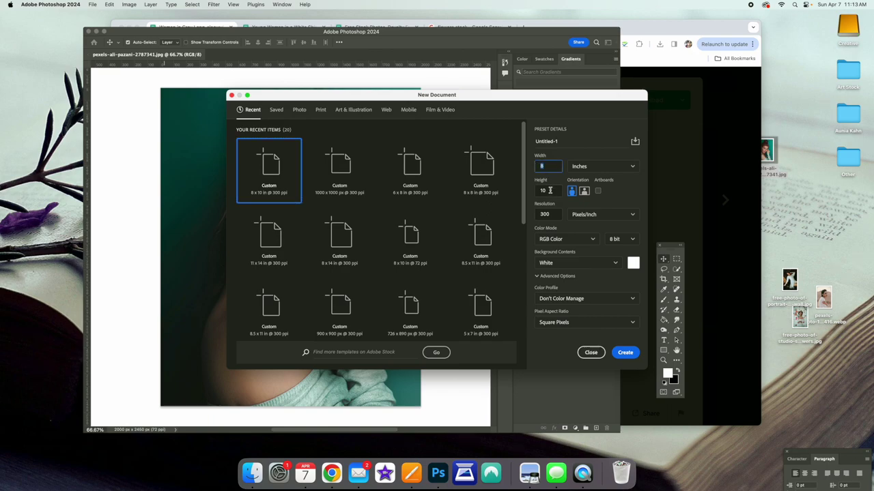
left_click(549, 190)
left_click(544, 215)
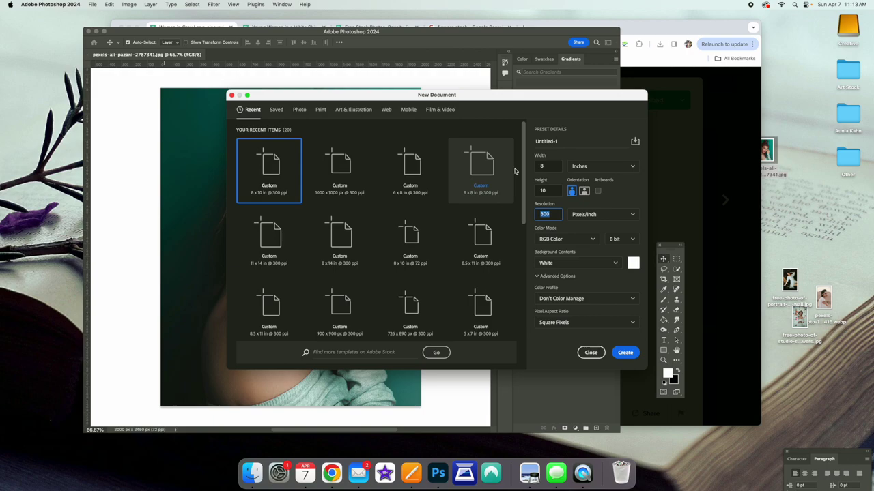
left_click(625, 353)
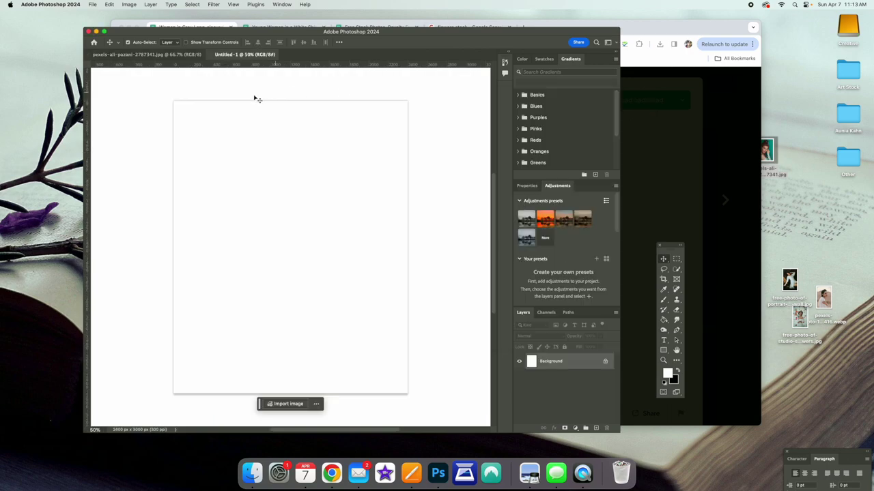
Step: Float the portrait photo in its own window and copy the image onto the blank 8 x 10 document
left_click_drag(171, 55, 568, 95)
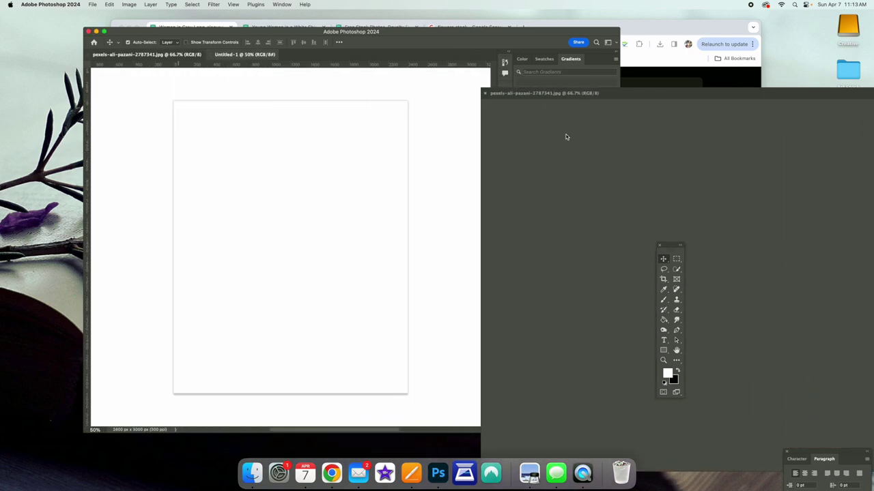
left_click_drag(583, 223, 254, 196)
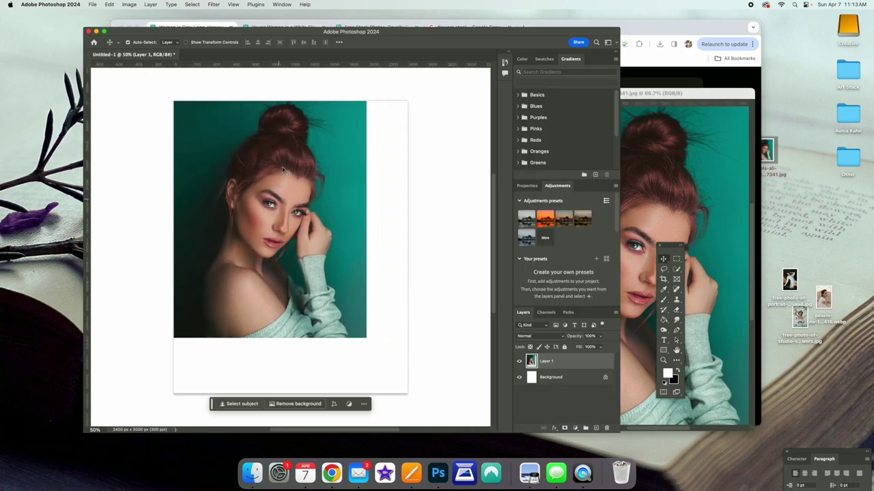
Step: Scale the portrait layer up to about 124% with Free Transform and reposition it so it fills the 8 x 10 page
left_click(92, 4)
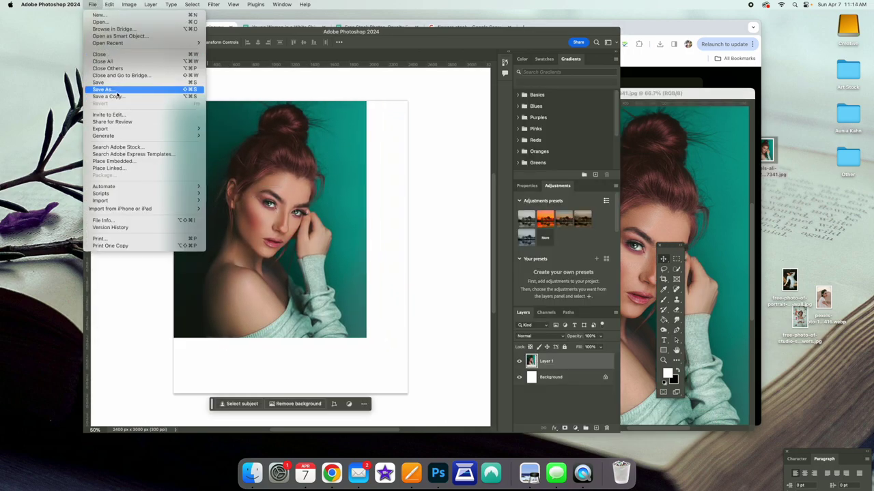
mouse_move(109, 4)
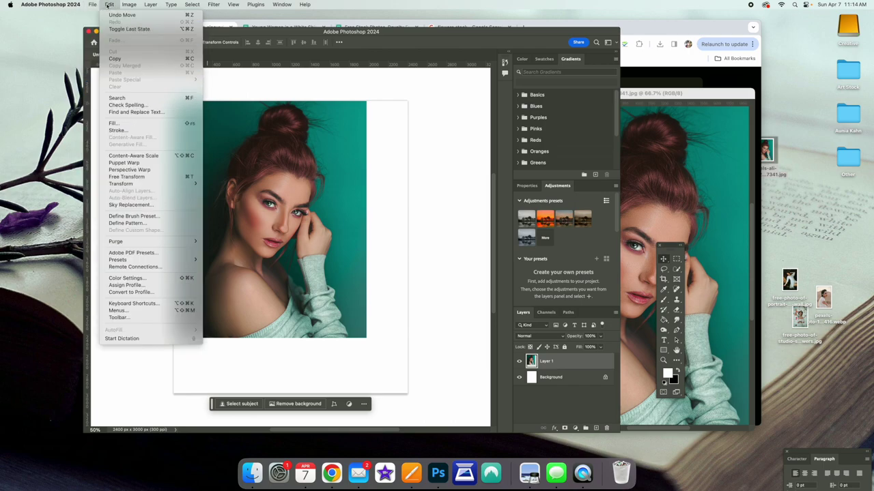
left_click(120, 178)
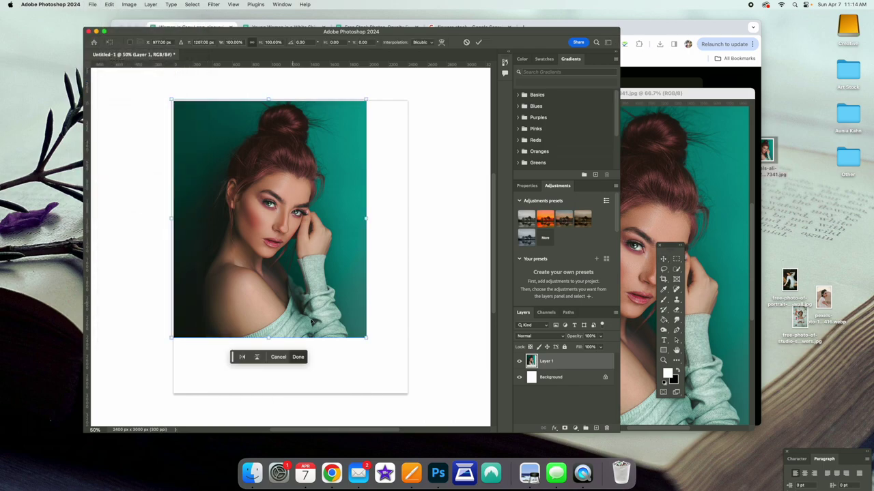
left_click_drag(367, 340, 411, 400)
left_click_drag(375, 307, 368, 304)
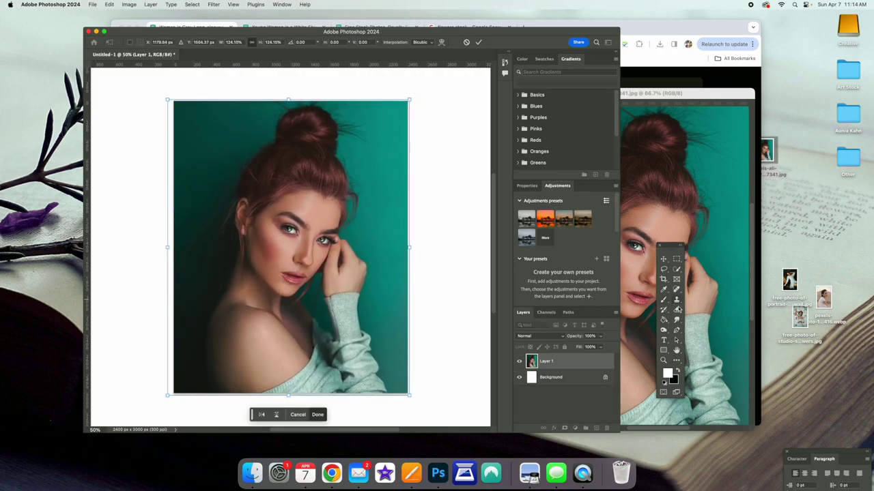
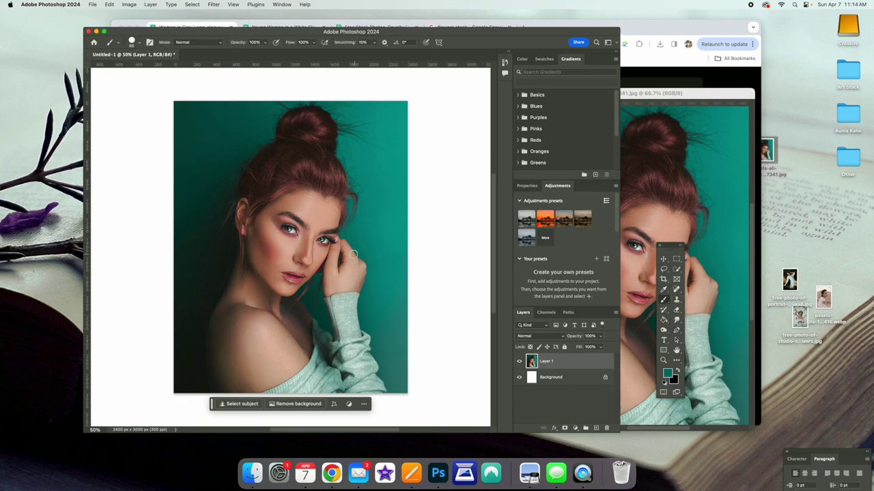
Step: Add a new layer and try painting the background's teal over the hand, forearm and sleeve, enlarging the brush to 201 px
left_click(596, 428)
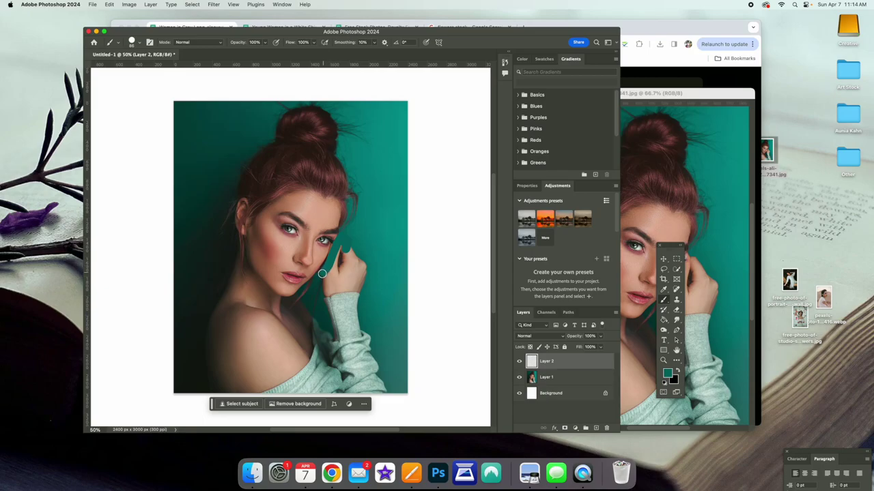
mouse_move(326, 272)
left_mouse_down()
mouse_move(344, 253)
mouse_move(356, 279)
mouse_move(327, 290)
mouse_move(329, 280)
mouse_move(363, 271)
mouse_move(322, 286)
left_mouse_up()
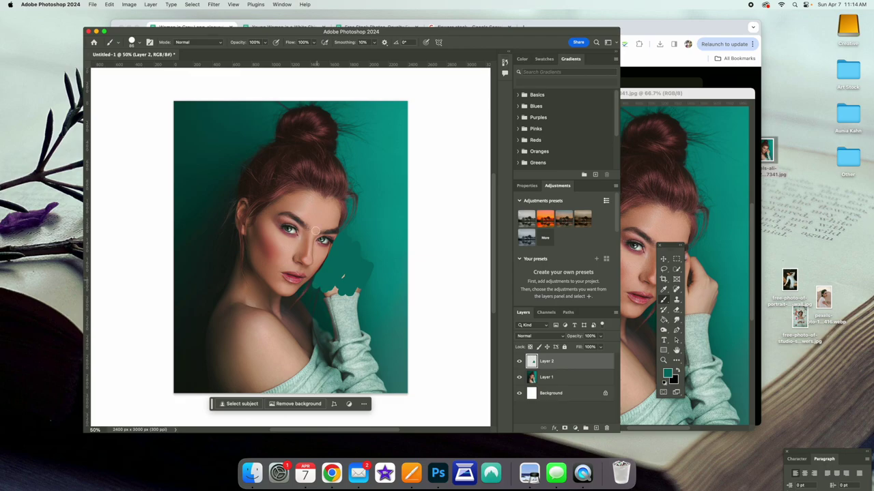
left_click(141, 42)
left_click_drag(147, 69, 164, 70)
mouse_move(327, 314)
left_mouse_down()
mouse_move(345, 279)
mouse_move(361, 306)
mouse_move(357, 319)
left_mouse_up()
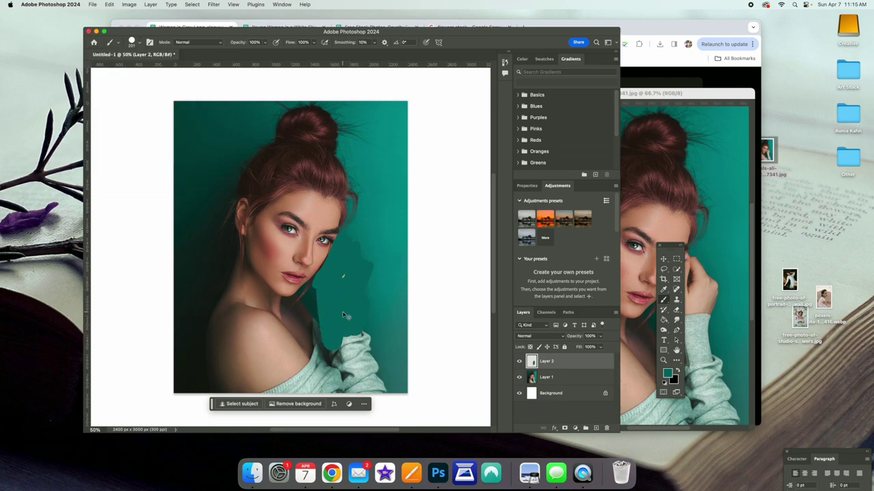
key("super+z")
mouse_move(327, 300)
left_mouse_down()
mouse_move(340, 330)
mouse_move(320, 308)
mouse_move(338, 403)
left_mouse_up()
key("super+z")
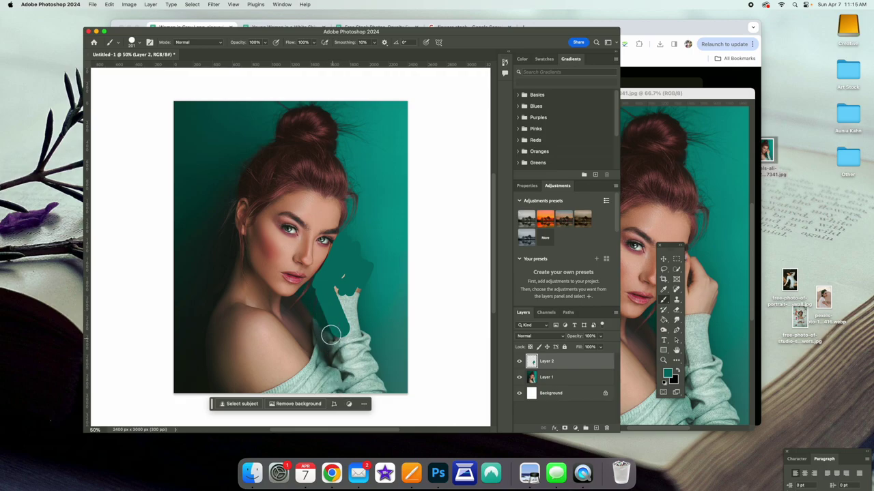
mouse_move(332, 318)
left_mouse_down()
mouse_move(361, 353)
mouse_move(334, 305)
mouse_move(345, 288)
mouse_move(361, 312)
mouse_move(352, 287)
mouse_move(340, 284)
mouse_move(367, 327)
mouse_move(381, 396)
left_mouse_up()
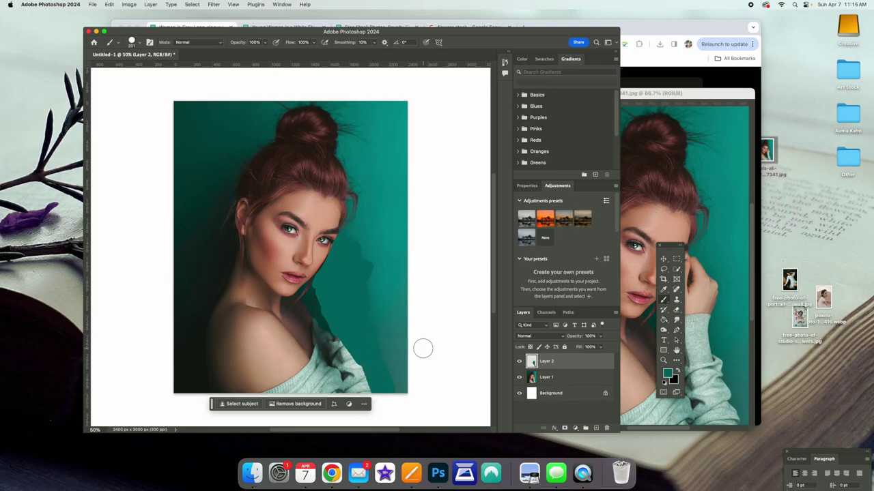
mouse_move(342, 336)
left_mouse_down()
mouse_move(346, 411)
mouse_move(353, 321)
mouse_move(355, 386)
mouse_move(373, 355)
left_mouse_up()
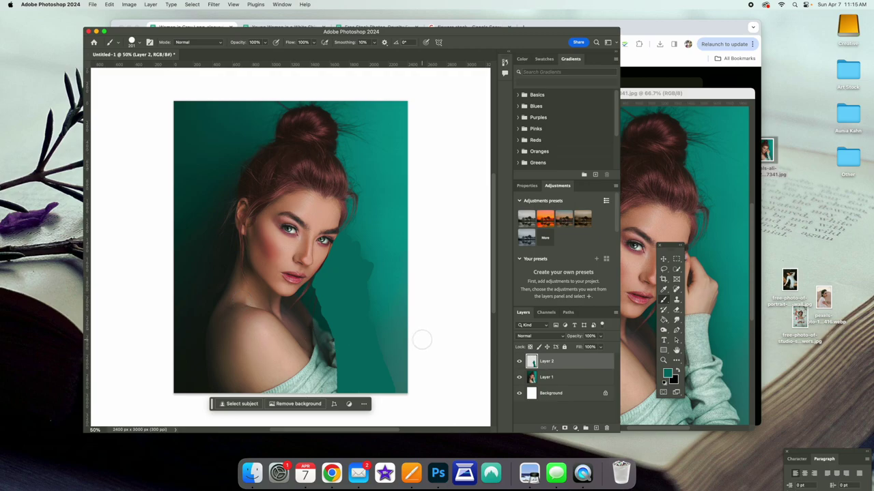
Step: Undo all the teal paint strokes and the added layer above the portrait
key("super+z")
key("super+z")
key("super+z")
key("super+z")
key("super+z")
key("super+z")
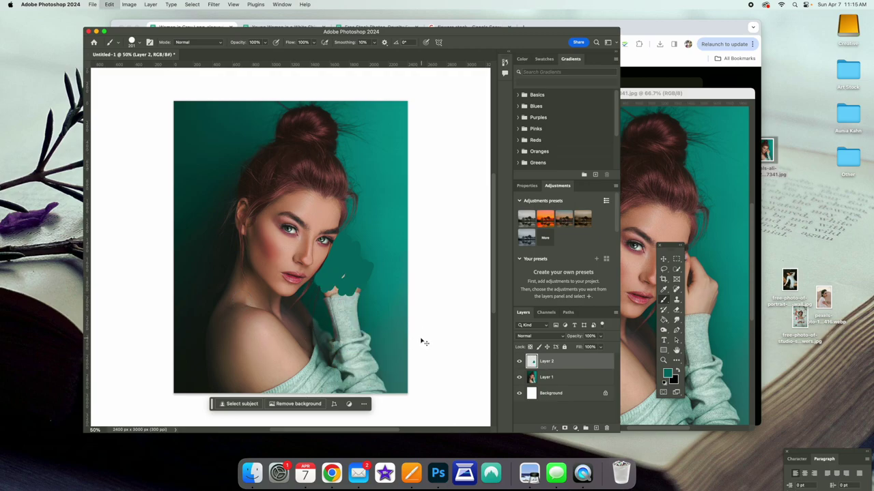
key("super+z")
key("super+z")
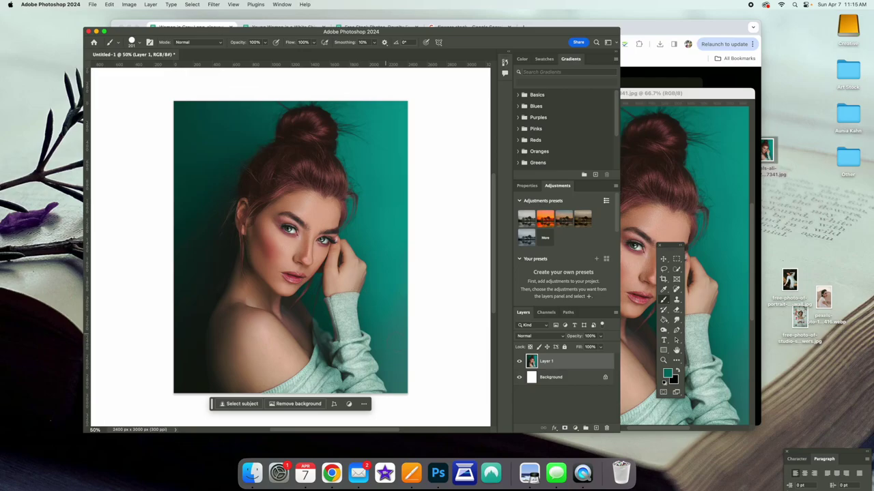
Step: Soften the sweater cuff below the hand with the Smudge tool at 25% strength, using a soft 364 px brush
left_click(677, 320)
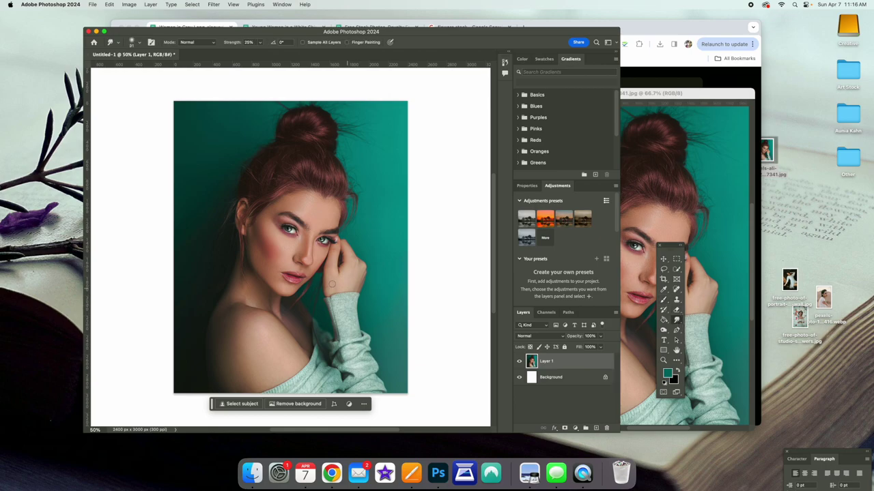
left_click(133, 44)
left_click_drag(149, 69, 160, 70)
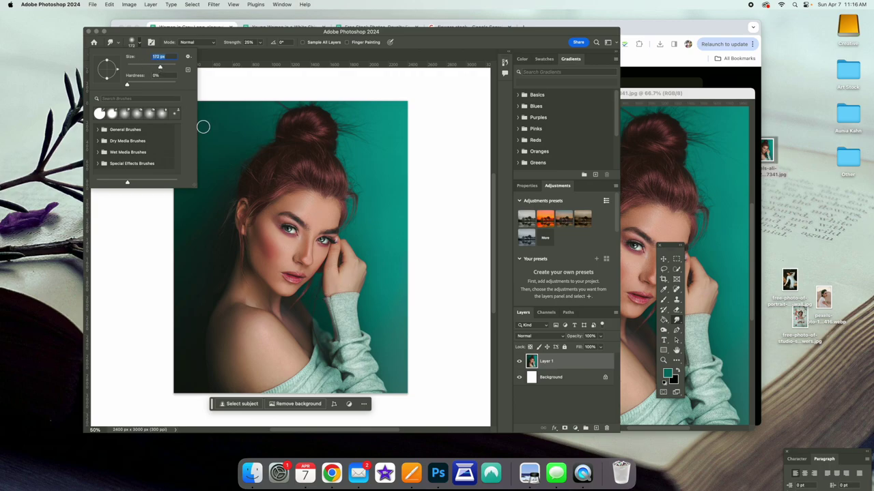
left_click(330, 304)
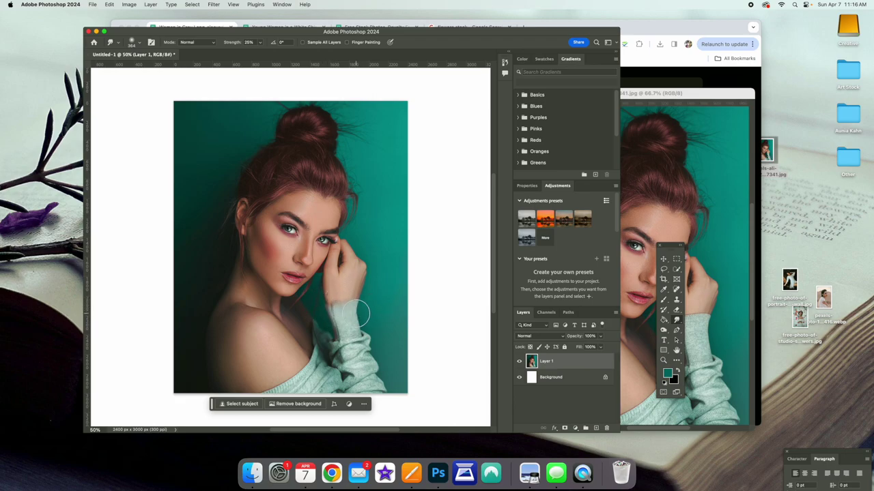
left_click_drag(349, 309, 322, 310)
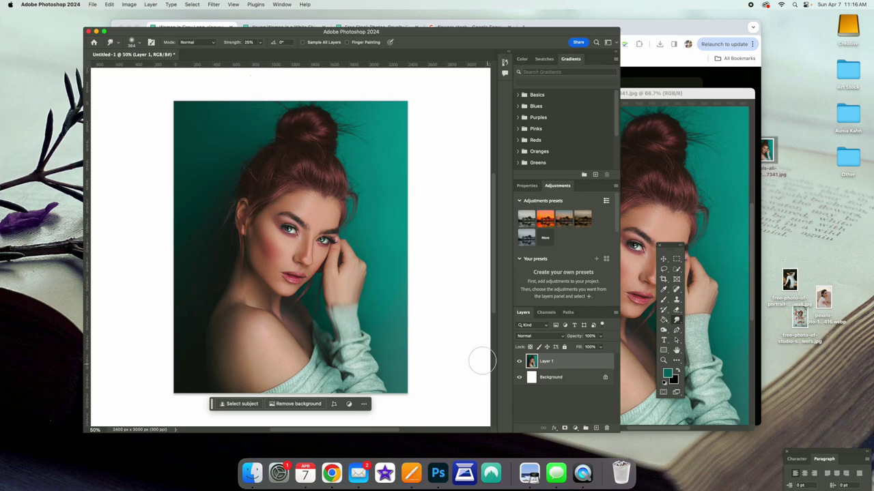
Step: Lighten the portrait and its dark background with a 1760 px Dodge brush on Midtones at 9% exposure, and set the range to Highlights
left_click(662, 331)
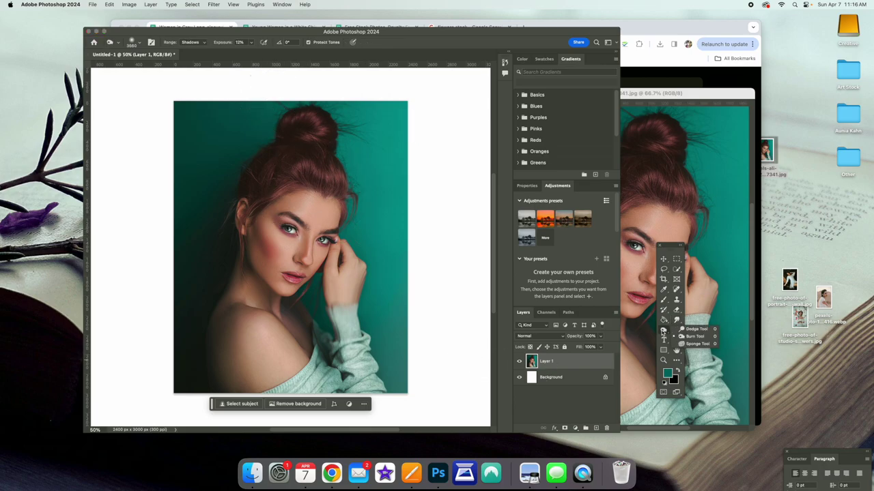
left_click(694, 336)
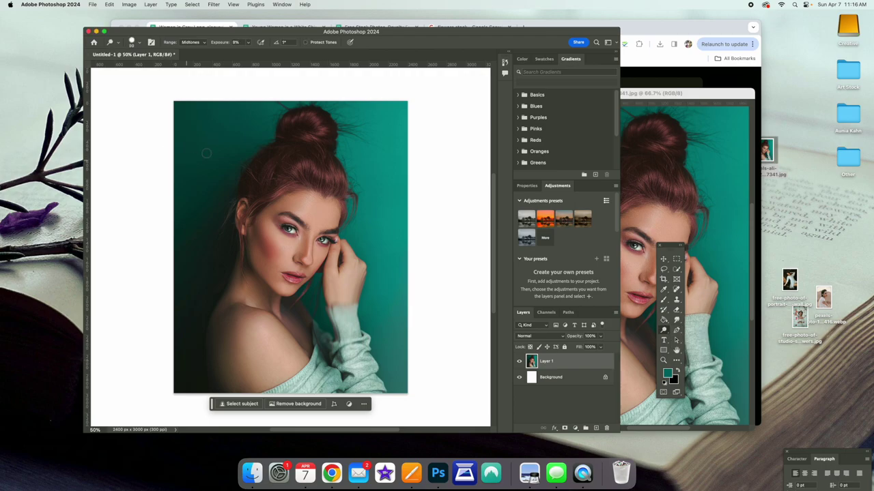
left_click(138, 43)
left_click_drag(150, 66, 173, 69)
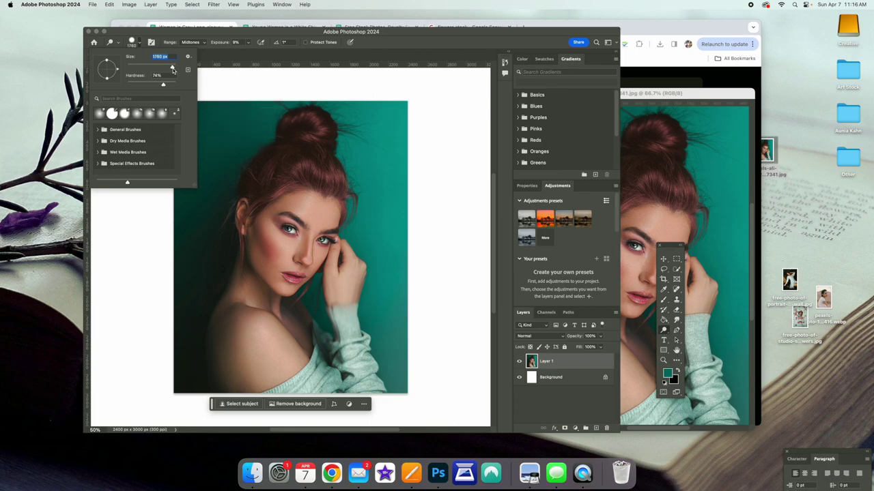
left_click(195, 132)
mouse_move(192, 331)
left_mouse_down()
mouse_move(186, 167)
mouse_move(170, 336)
mouse_move(169, 283)
mouse_move(313, 190)
left_mouse_up()
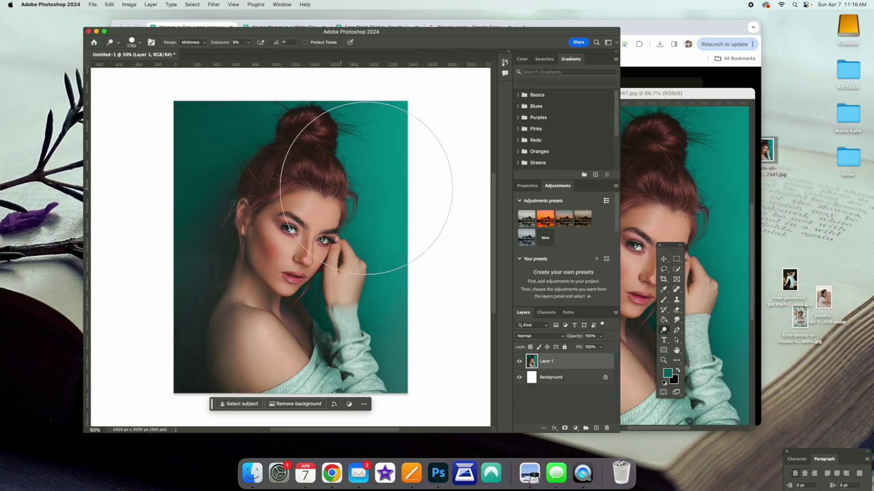
left_click(204, 43)
left_click(192, 51)
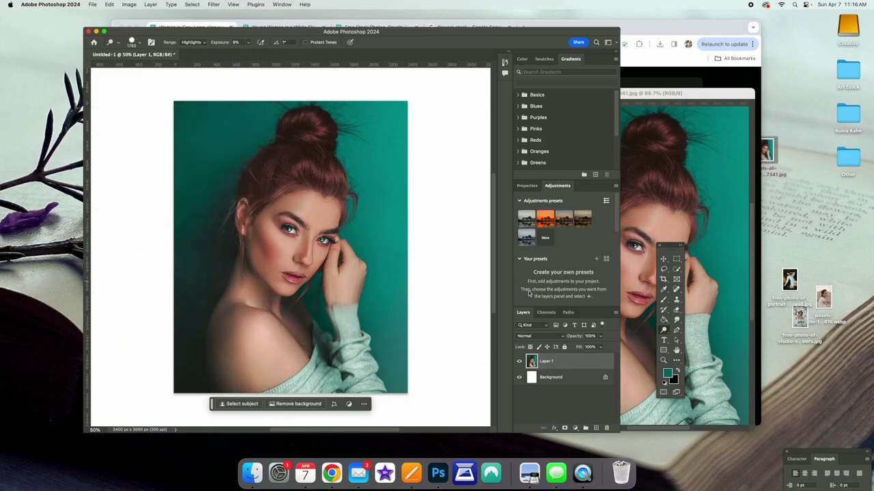
Step: Switch to the Burn tool for shadows and reduce its soft brush to about 236 px
left_click(678, 332)
left_click(700, 339)
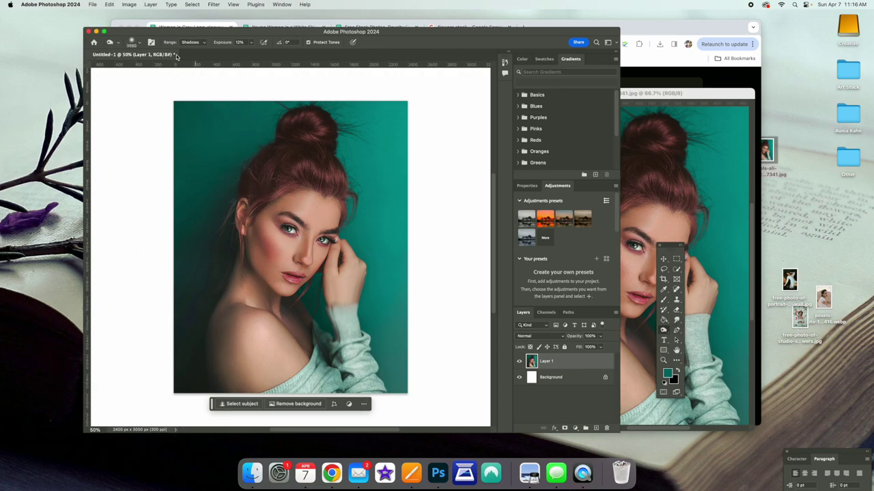
left_click(137, 44)
left_click_drag(174, 69, 164, 69)
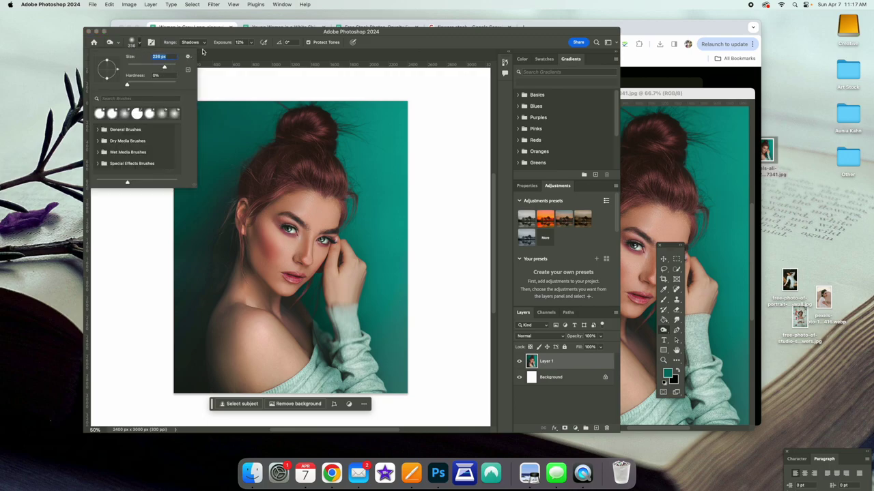
Step: Try burning the dark background beside the bare shoulder at 4% exposure
left_click(252, 45)
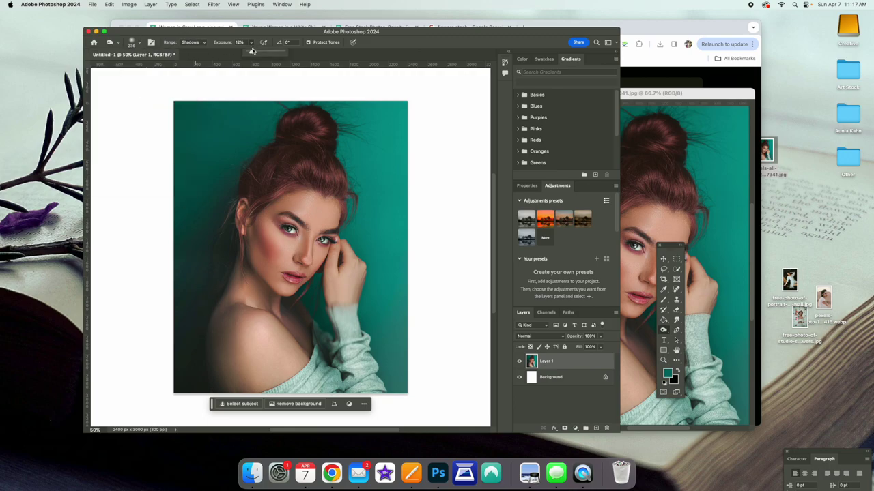
left_click(200, 319)
key("super+z")
Step: Burn the shadow along the back of the bare shoulder and neck with a 137 px brush at 50% exposure
left_click(139, 43)
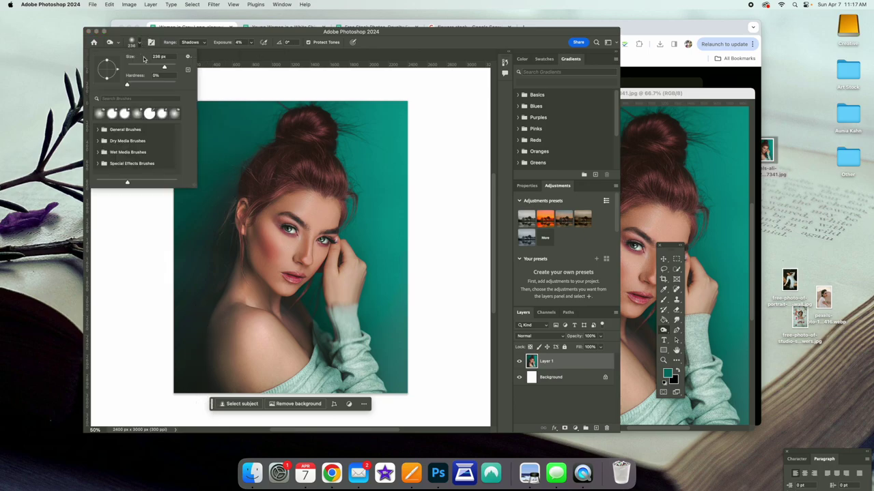
left_click(251, 44)
left_click_drag(265, 54, 269, 54)
left_click(208, 304)
left_click_drag(200, 359, 205, 391)
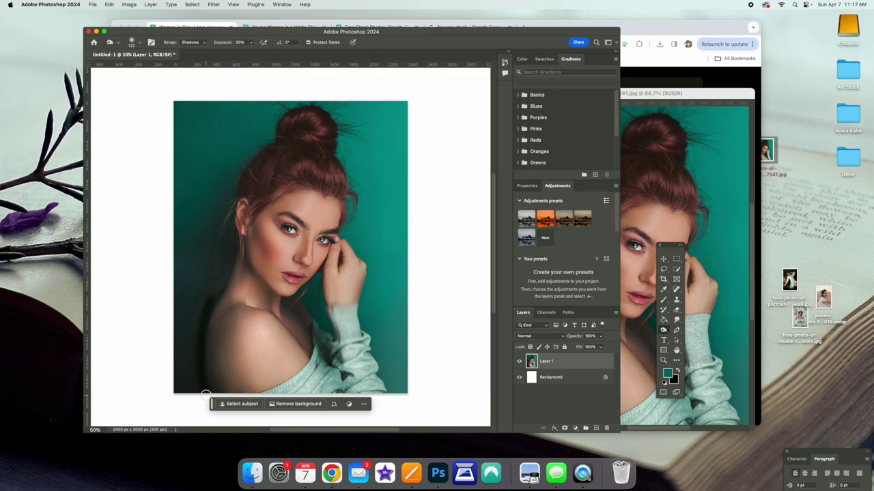
mouse_move(212, 304)
left_mouse_down()
mouse_move(227, 257)
mouse_move(203, 307)
mouse_move(193, 380)
mouse_move(202, 318)
left_mouse_up()
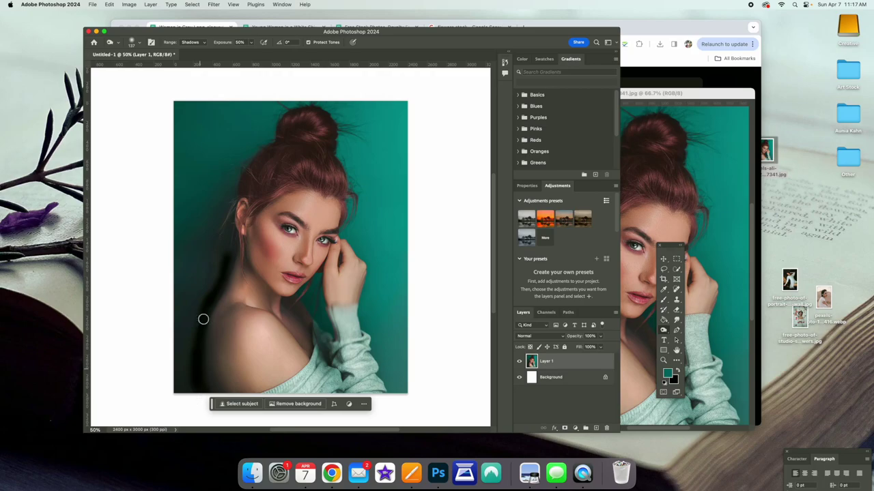
Step: Darken the background behind the bare shoulder with a Burn brush of about 460 px and compare the result with the original photo
left_click(140, 43)
left_click_drag(155, 66, 169, 68)
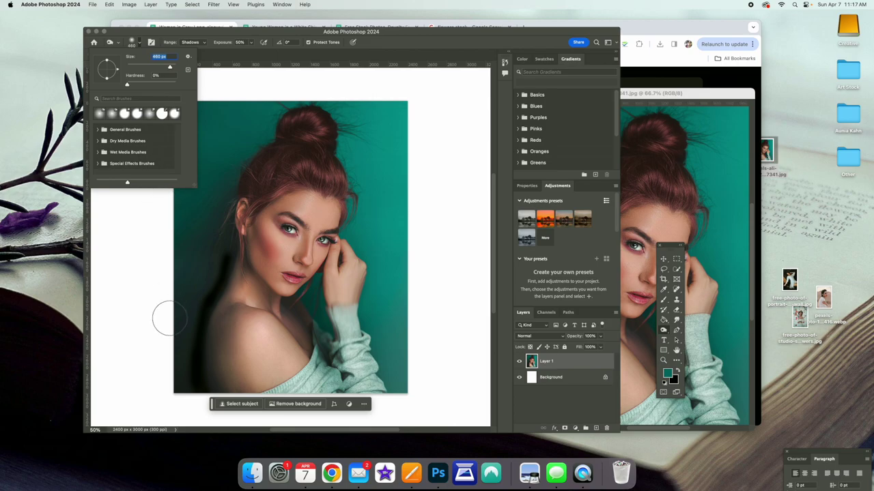
left_click(176, 369)
mouse_move(179, 387)
left_mouse_down()
mouse_move(214, 245)
mouse_move(188, 266)
mouse_move(187, 250)
mouse_move(116, 351)
left_mouse_up()
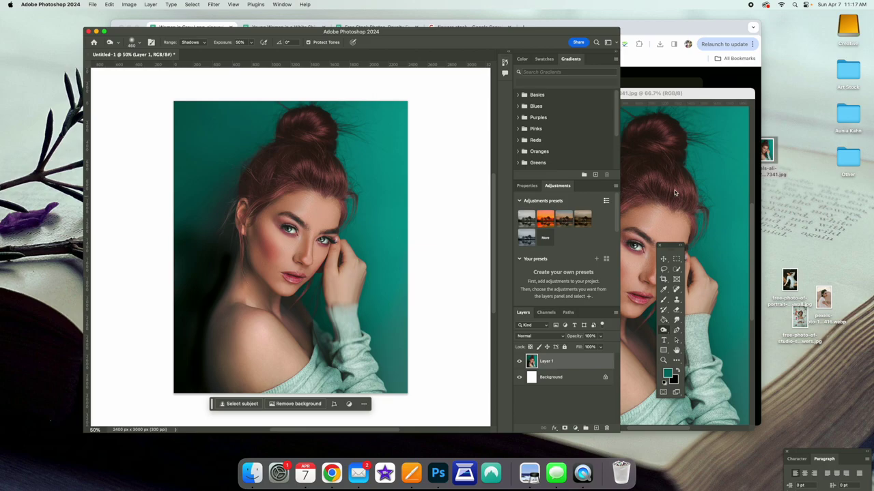
left_click(654, 101)
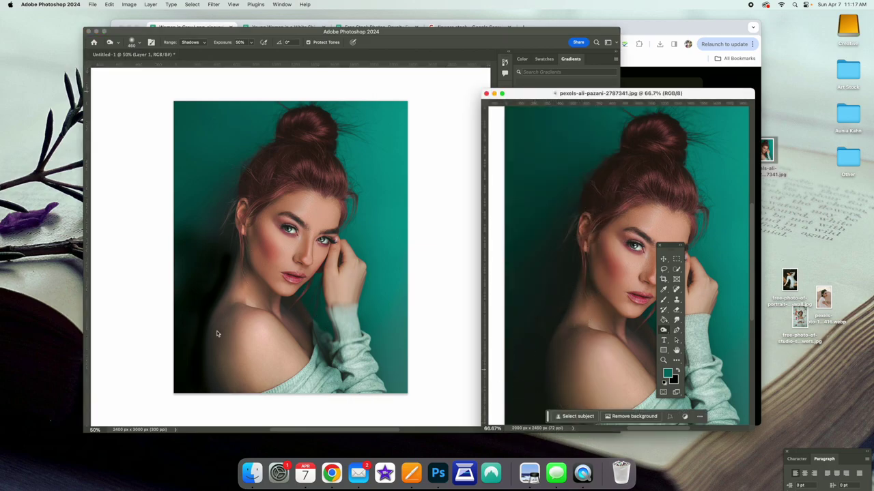
left_click(431, 195)
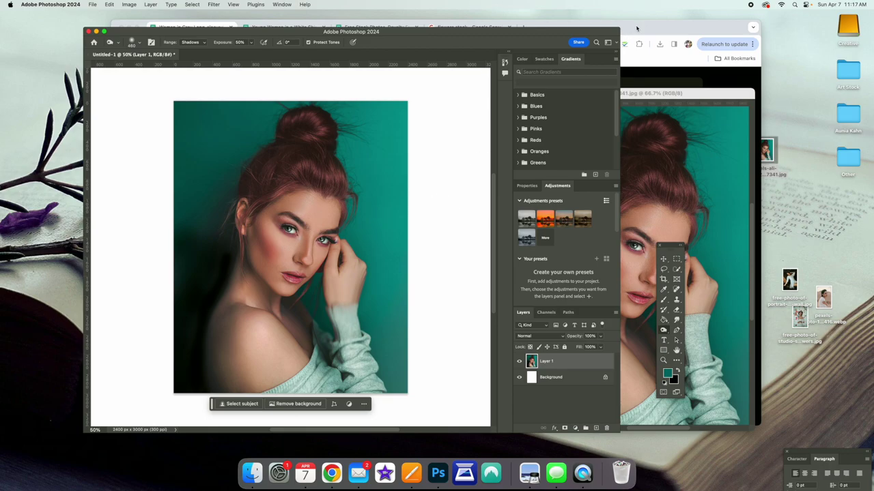
Step: Switch to Chrome and search Google Images for "rose stock"
left_click(637, 28)
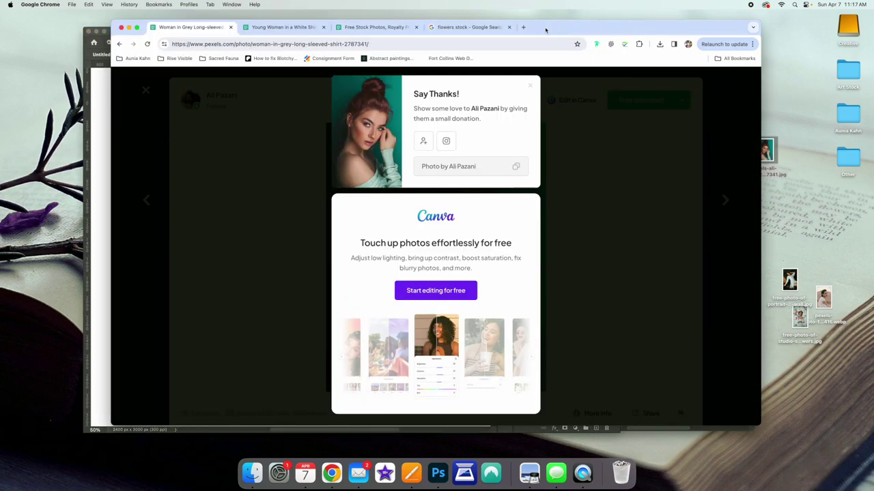
left_click(468, 28)
left_click(248, 89)
left_click_drag(260, 86, 160, 81)
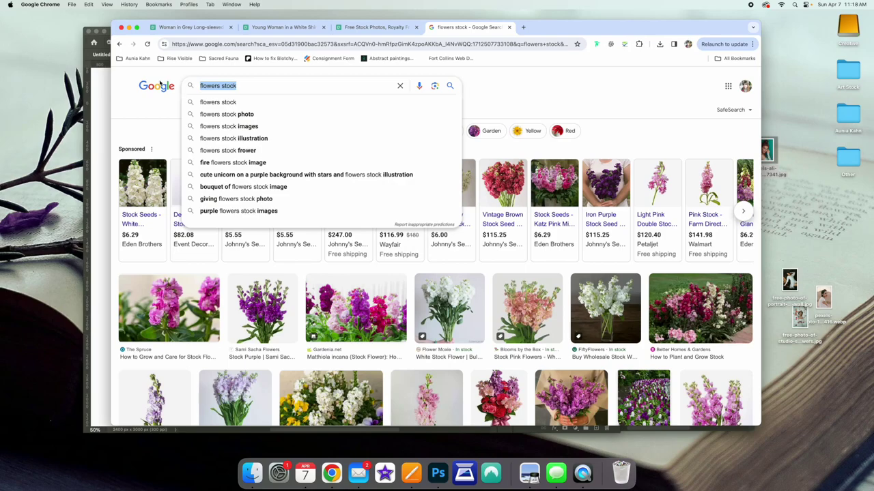
type("si")
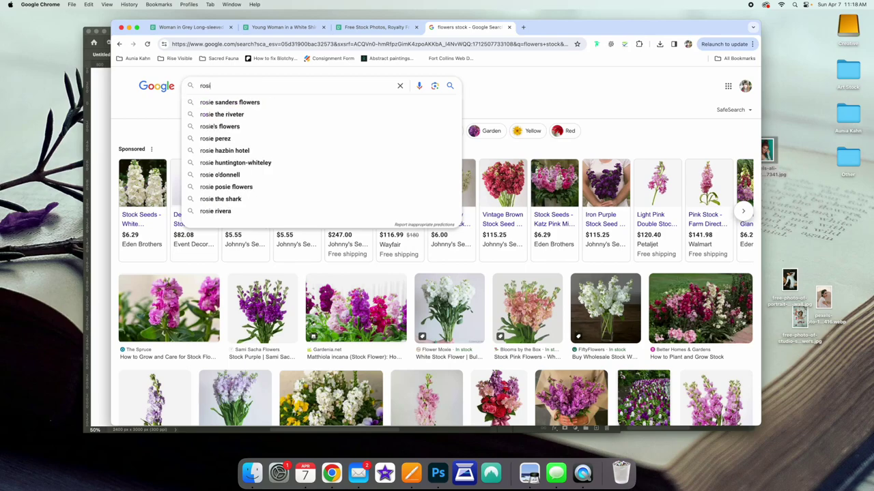
key("BackSpace")
type("es")
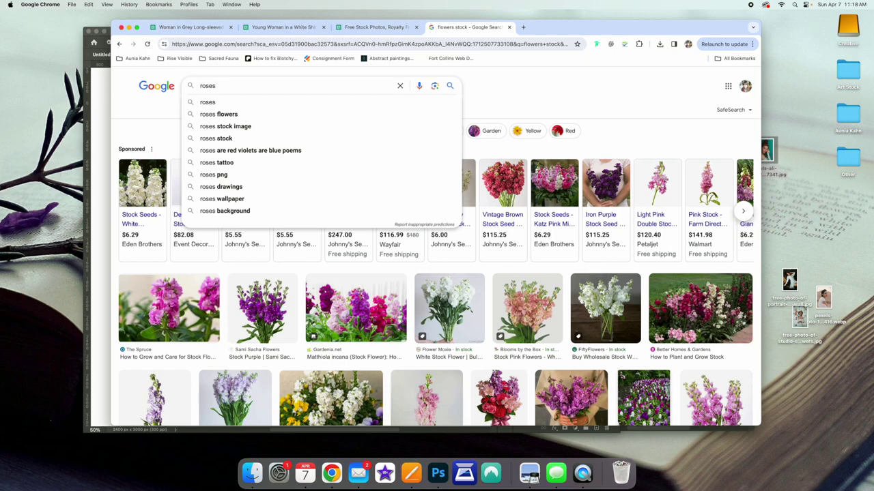
key("BackSpace")
type("stoc")
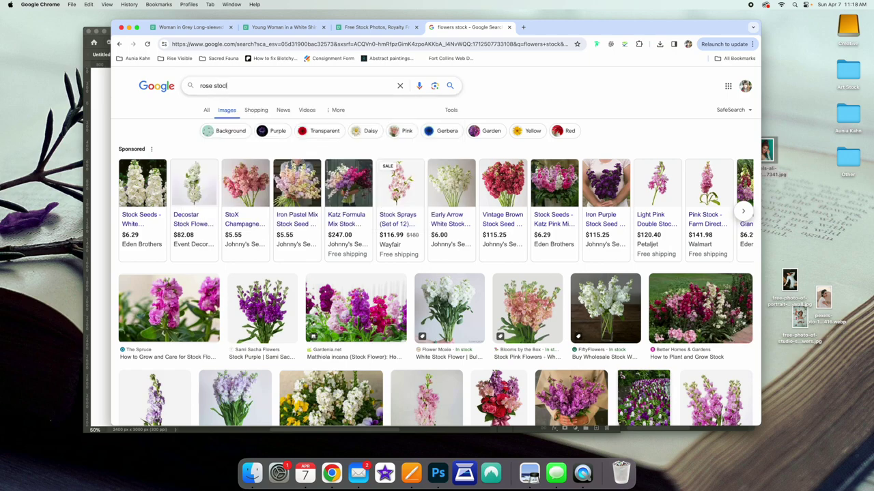
type("k")
key("Return")
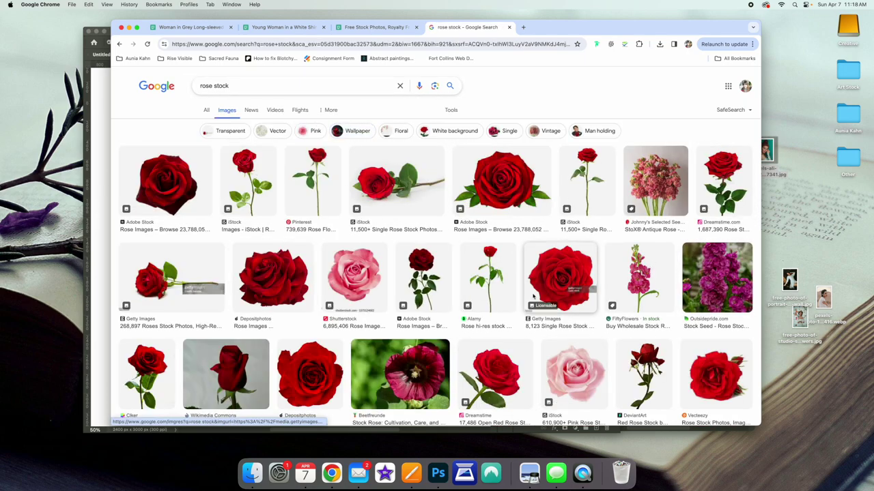
Step: Look through the rose results and save the enlarged Depositphotos red rose on white to the desktop
scroll(493, 298, "down", 5)
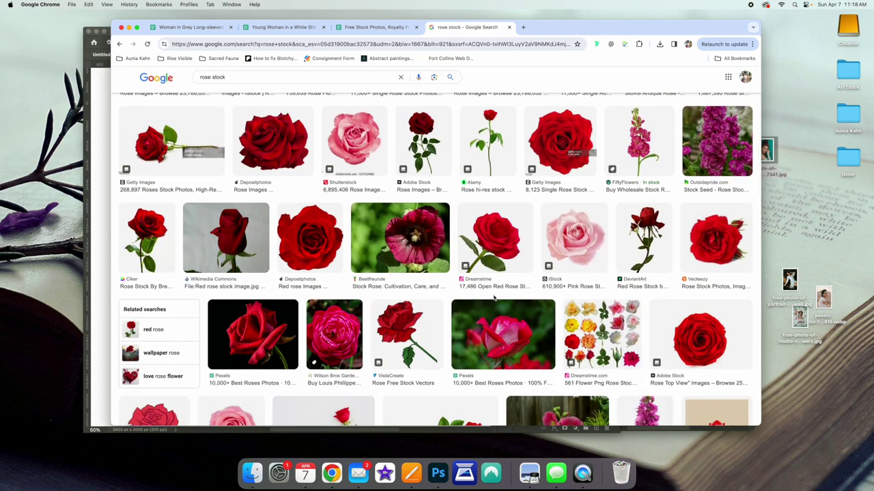
scroll(492, 298, "up", 5)
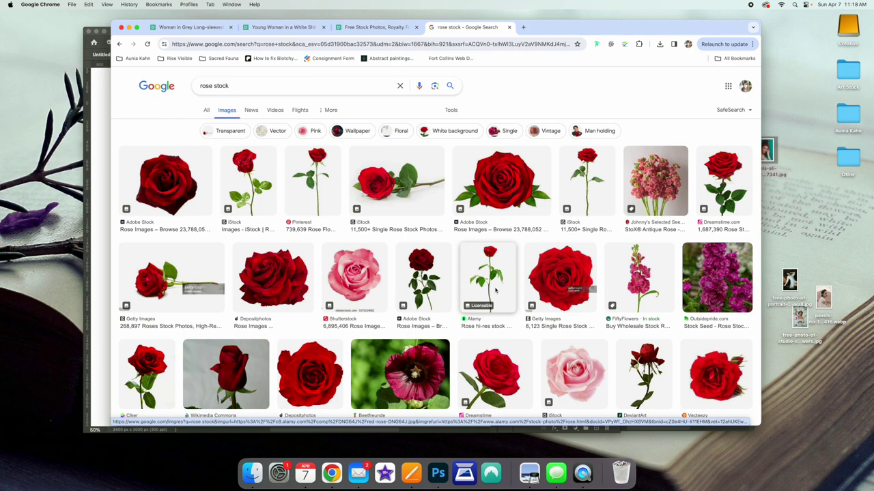
scroll(508, 291, "down", 2)
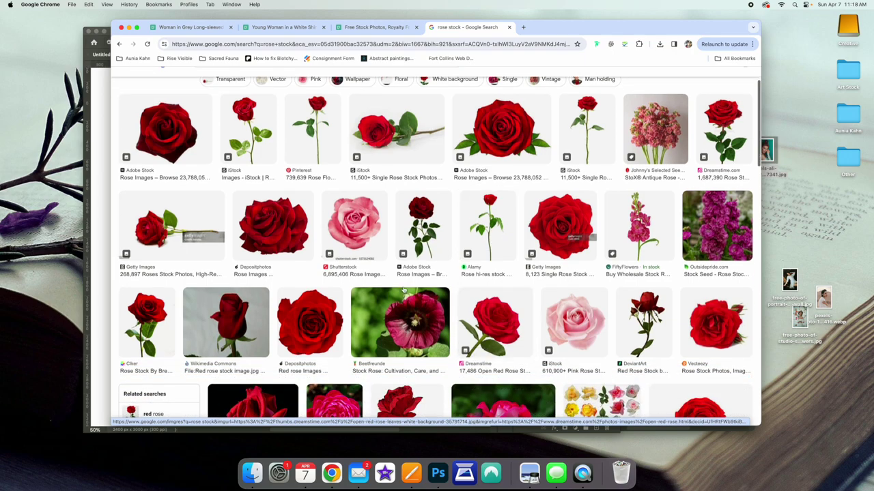
left_click(273, 227)
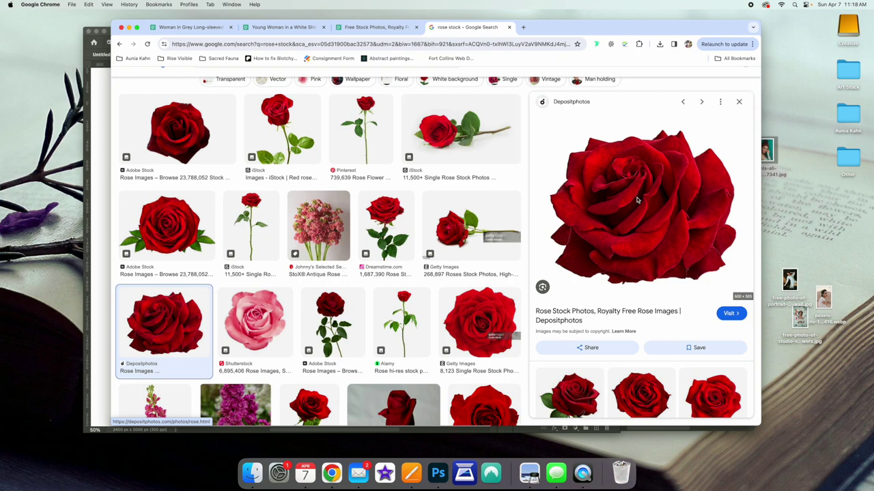
left_click_drag(636, 199, 814, 213)
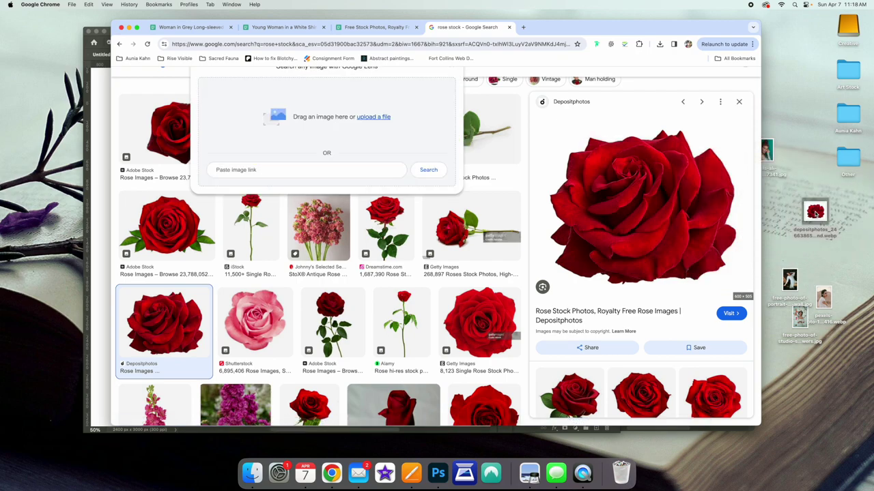
right_click(814, 213)
mouse_move(797, 227)
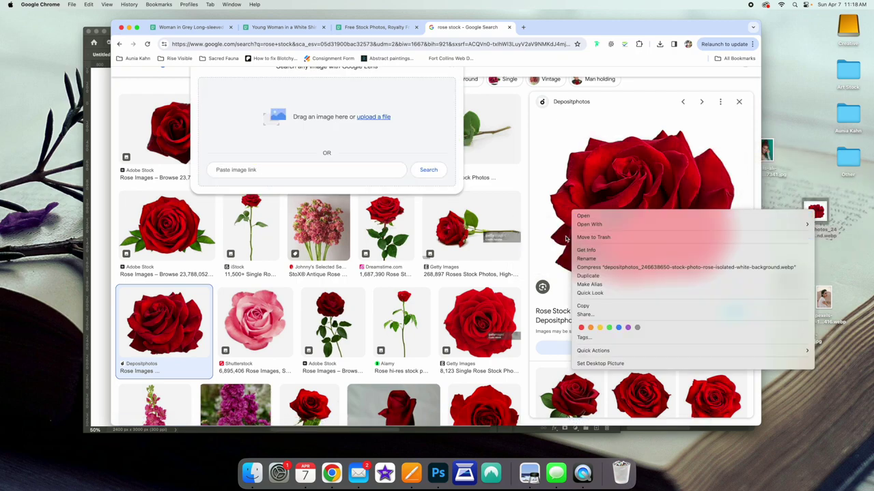
left_click(538, 268)
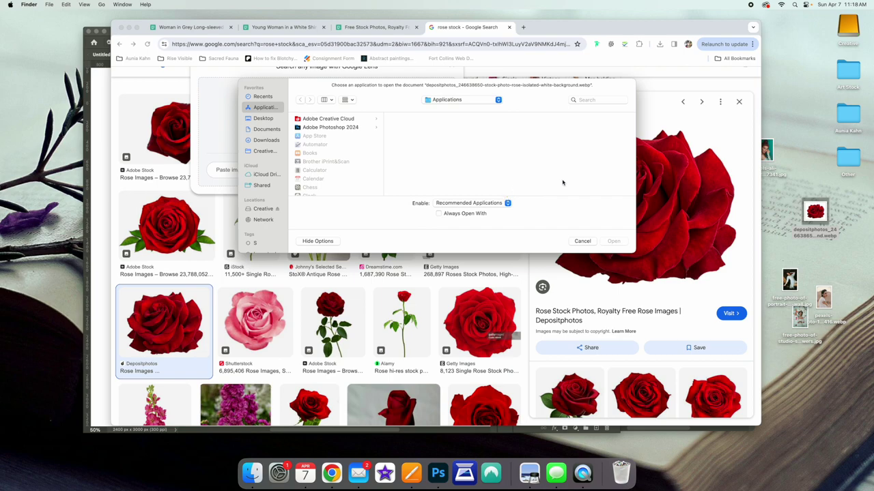
left_click(585, 242)
Step: Open the saved Depositphotos rose WebP file from the desktop in Adobe Photoshop 2024
right_click(819, 215)
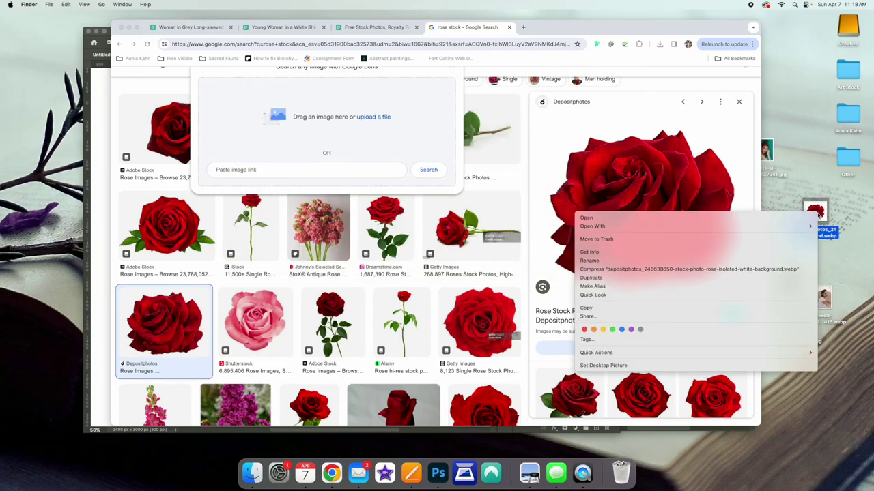
mouse_move(707, 227)
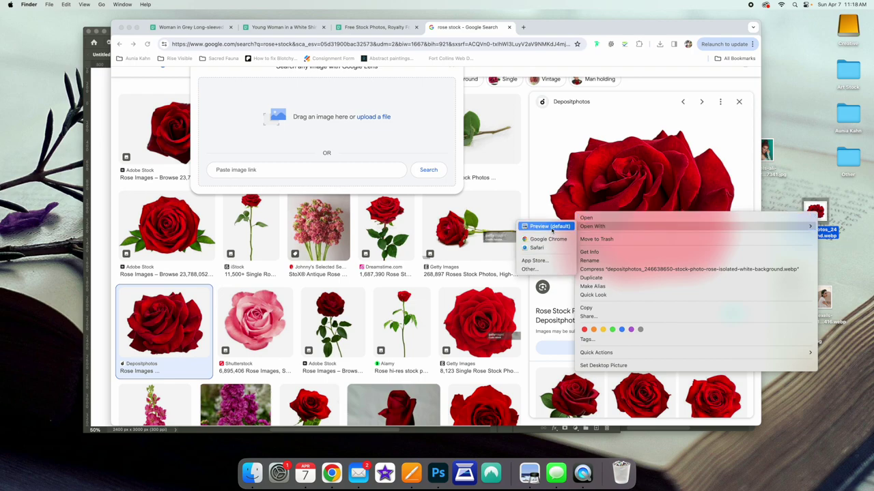
left_click(535, 269)
left_click(330, 127)
left_click(425, 119)
left_click(614, 241)
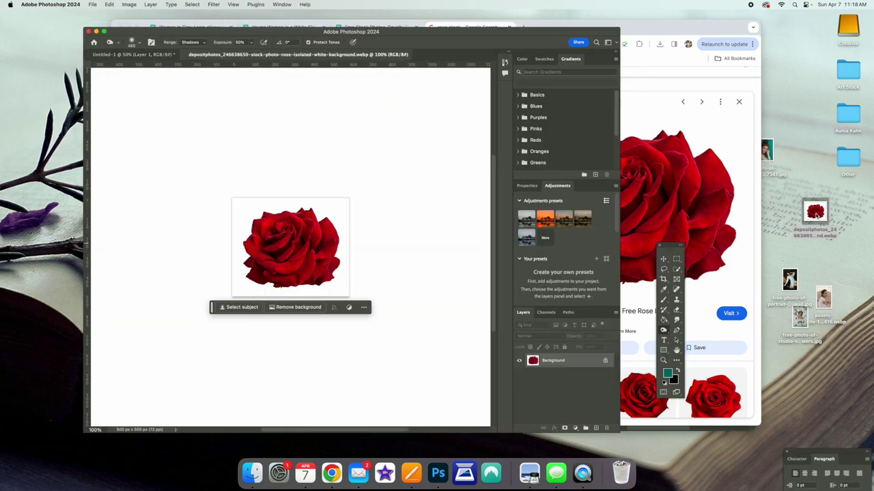
Step: View the saved rose enlarged in Preview, capture a screenshot of the whole flower and close Preview's window
double_click(816, 213)
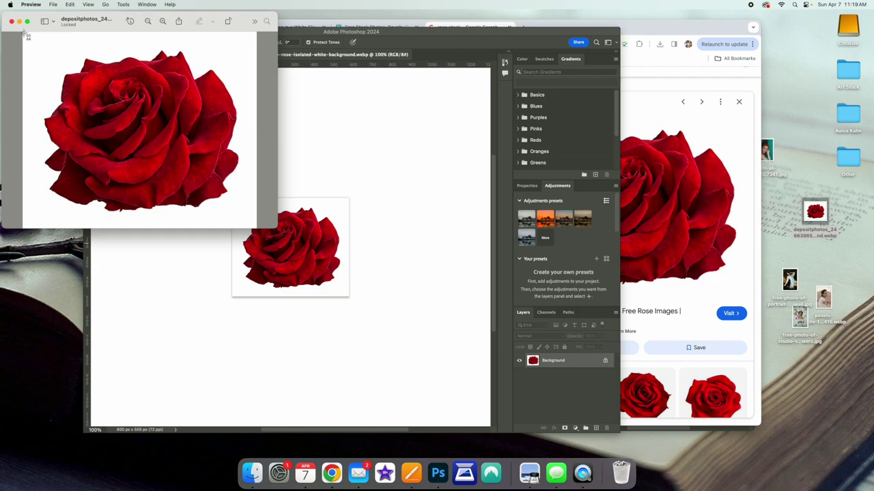
left_click_drag(27, 34, 274, 232)
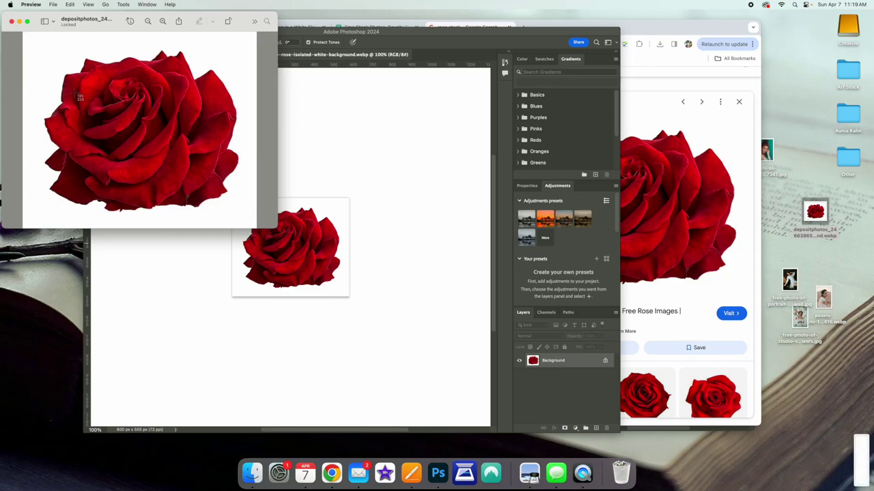
left_click_drag(26, 33, 264, 236)
left_click(11, 21)
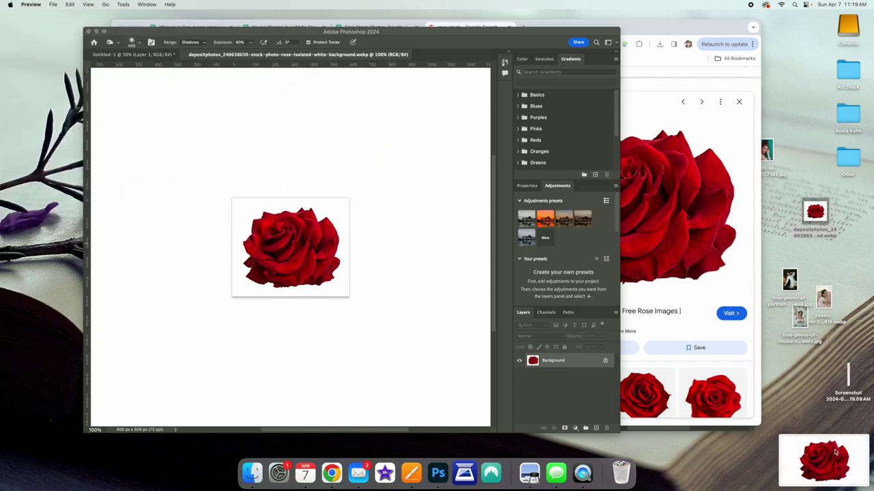
Step: Open the new rose screenshot from the desktop in Adobe Photoshop 2024
right_click(824, 257)
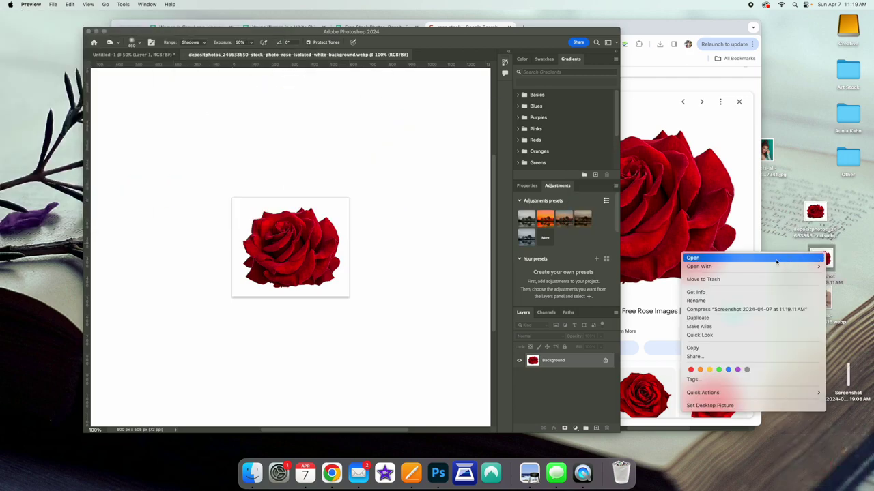
mouse_move(785, 266)
left_click(656, 280)
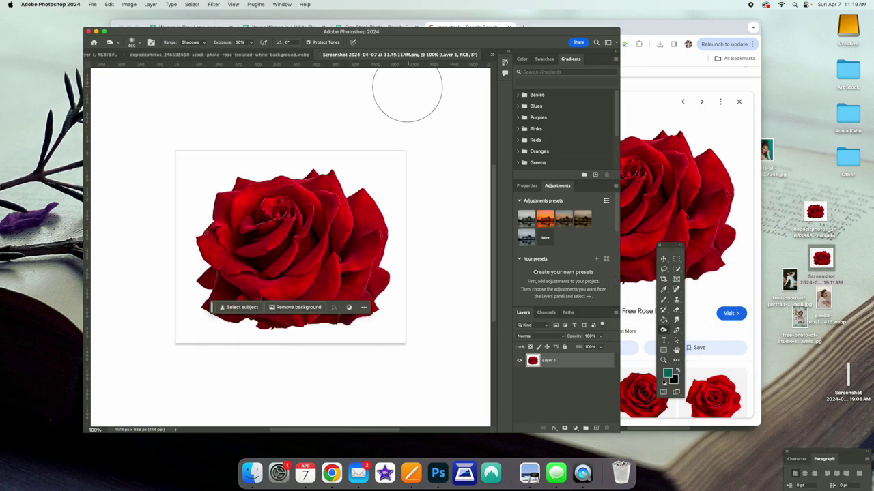
Step: Close the smaller WebP rose document and float the rose screenshot in its own window over the portrait document
left_click_drag(259, 54, 412, 128)
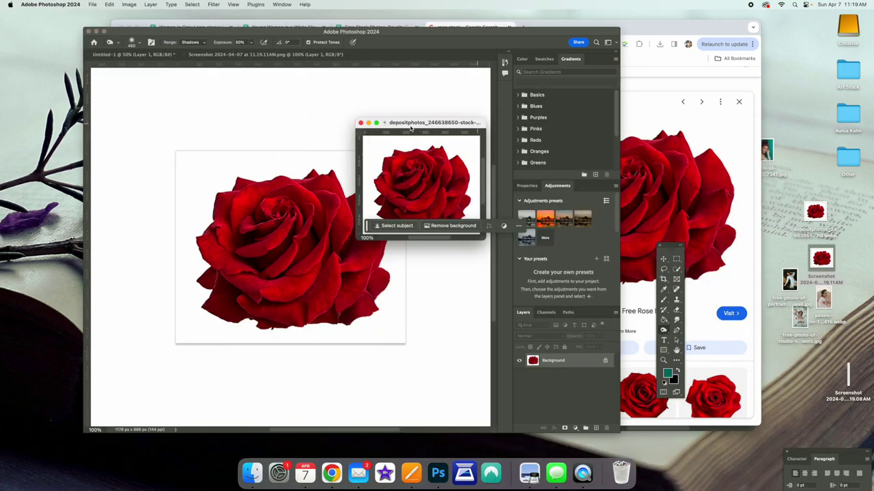
left_click(360, 123)
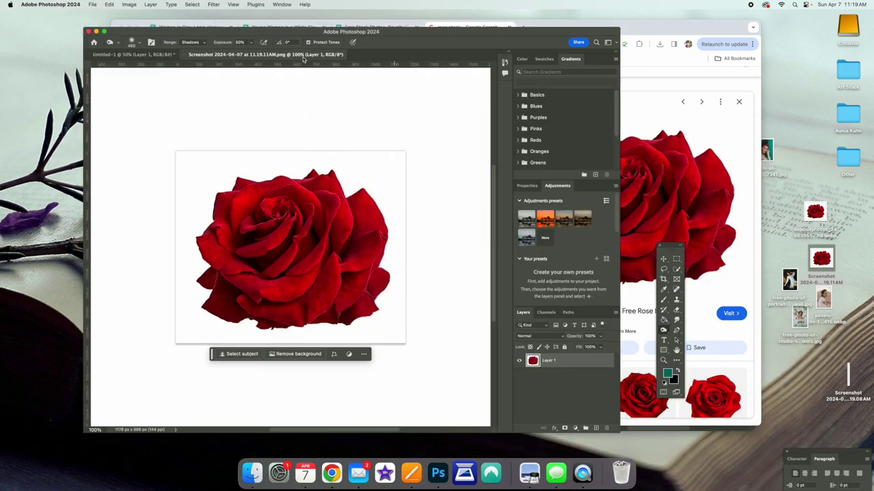
left_click_drag(266, 54, 568, 86)
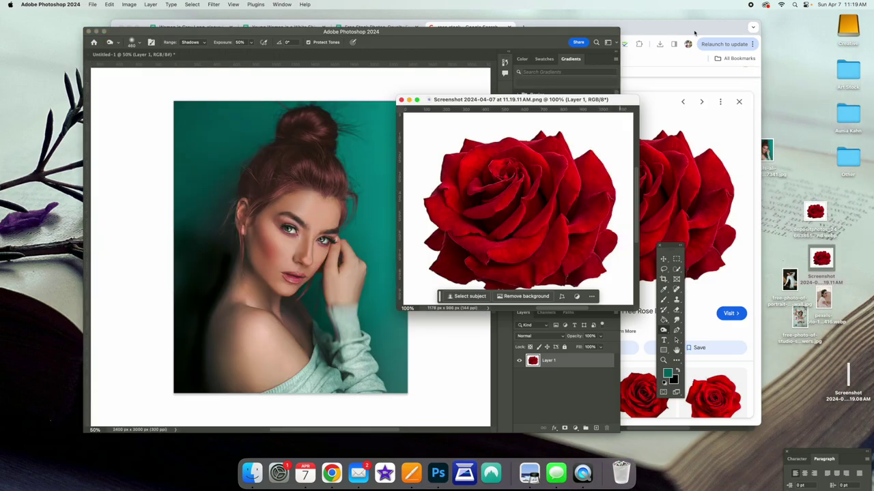
Step: Switch to Chrome, dismiss the image search overlay and look through more rose results and the open Pexels pages
left_click(694, 32)
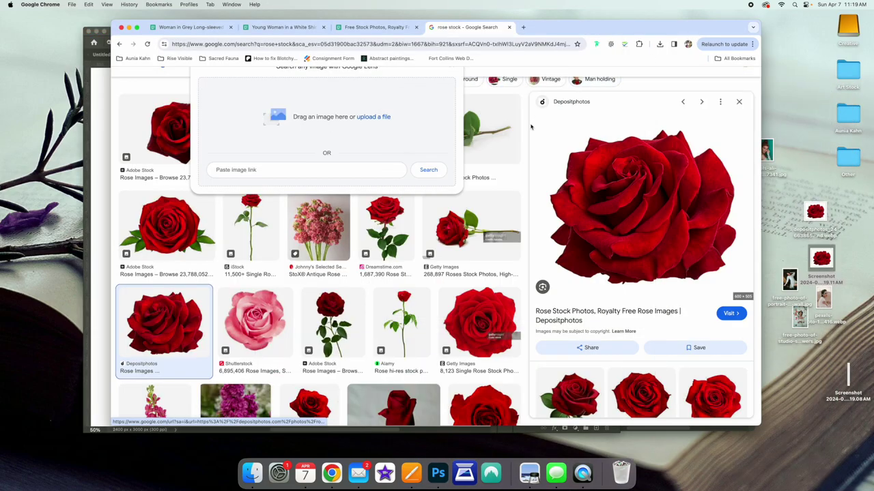
left_click(557, 116)
key("super+w")
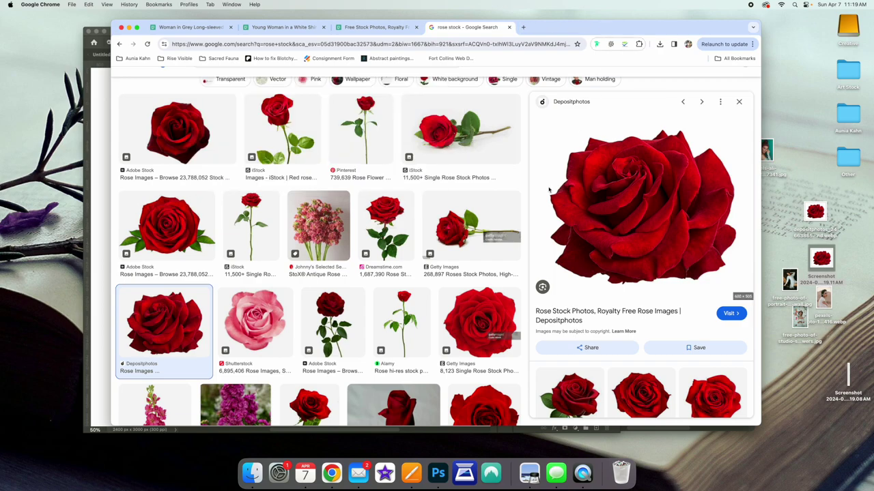
scroll(423, 184, "down", 5)
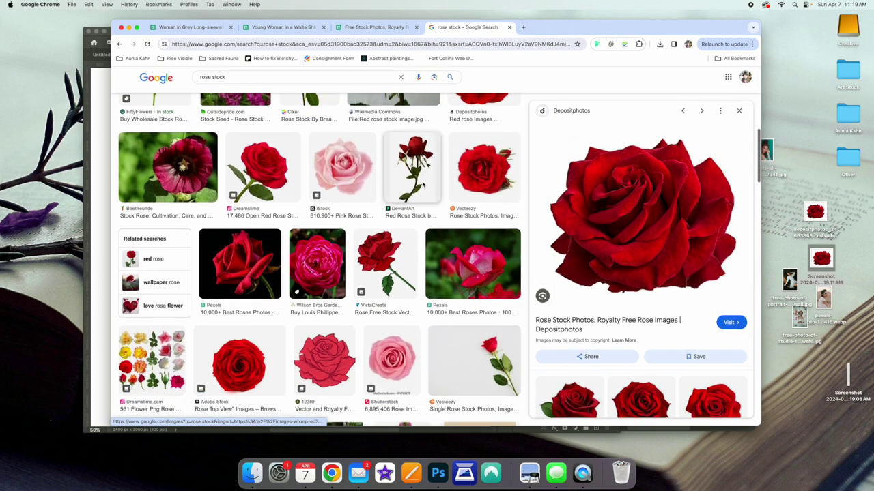
scroll(423, 184, "down", 3)
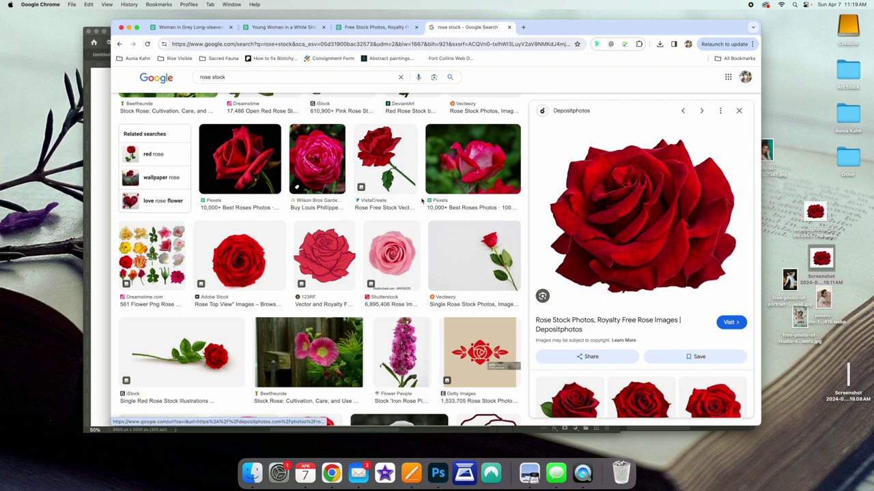
left_click(375, 27)
left_click(307, 27)
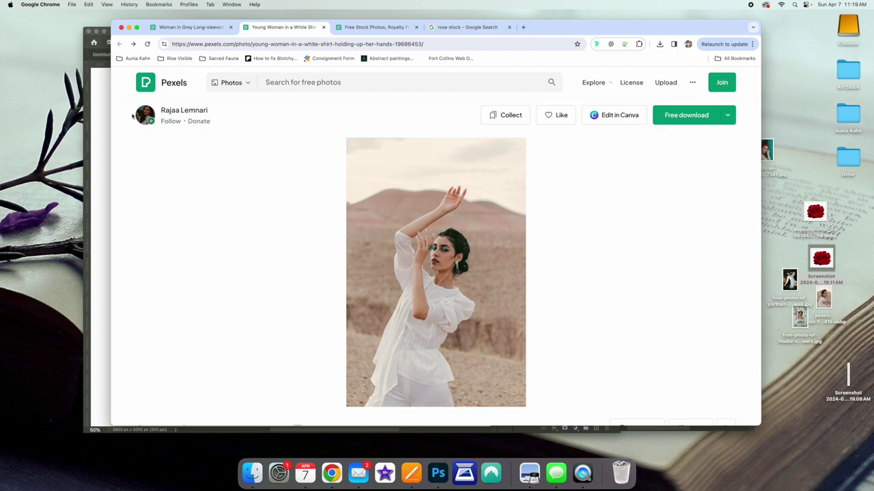
Step: Return to Photoshop, bring the rose screenshot forward and enlarge its window beside the portrait
left_click(108, 101)
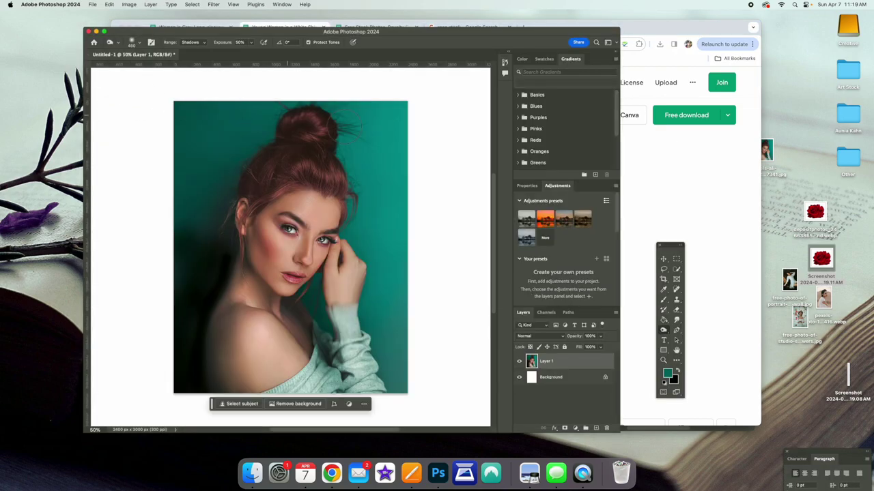
right_click(810, 268)
mouse_move(697, 276)
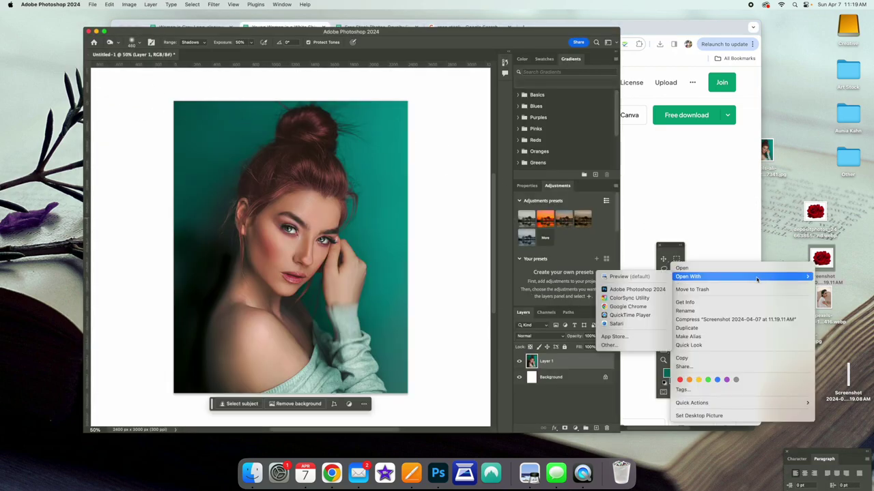
left_click(652, 291)
left_click_drag(505, 100, 566, 57)
left_click_drag(697, 267, 804, 325)
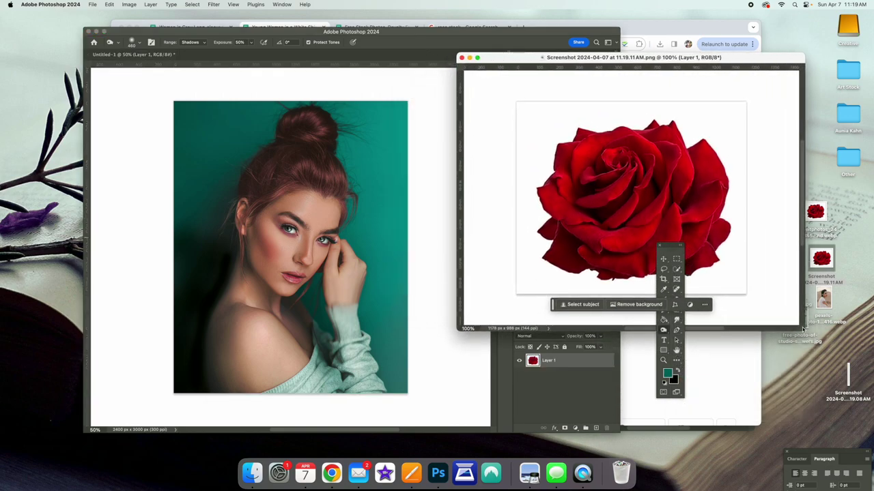
left_click_drag(618, 60, 575, 60)
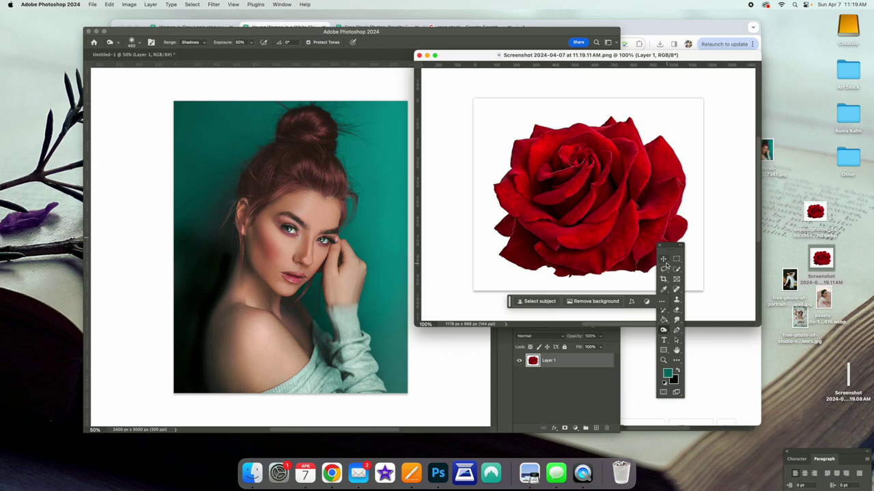
Step: Shift the tool palette clear of the rose and copy the rose onto the portrait over the woman's forehead with the Move tool
left_click_drag(668, 249, 811, 333)
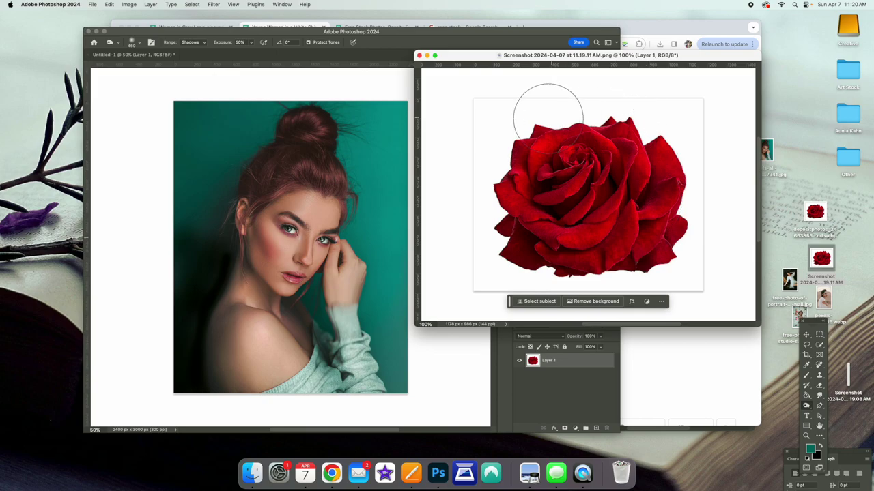
left_click(806, 336)
left_click_drag(615, 180, 325, 183)
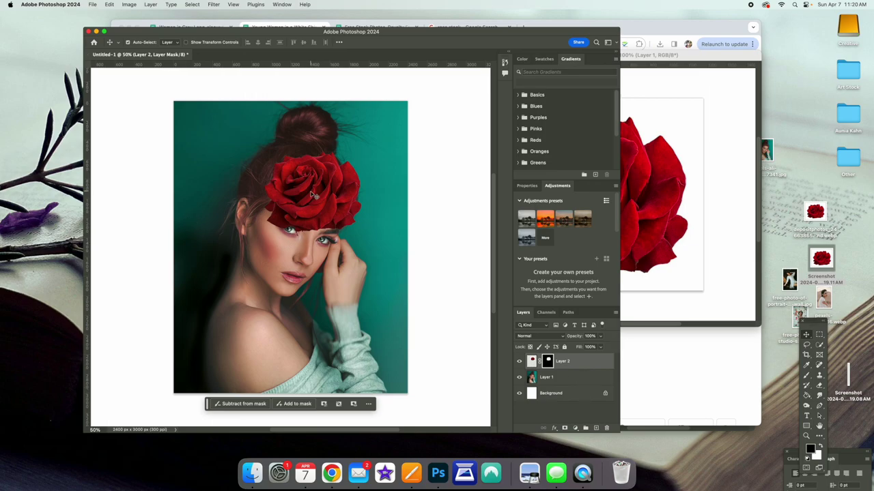
Step: Move the red rose onto the hair above the woman's ear, scaled to about 69% and rotated about 29° counterclockwise
left_click_drag(318, 190, 289, 160)
left_click(111, 5)
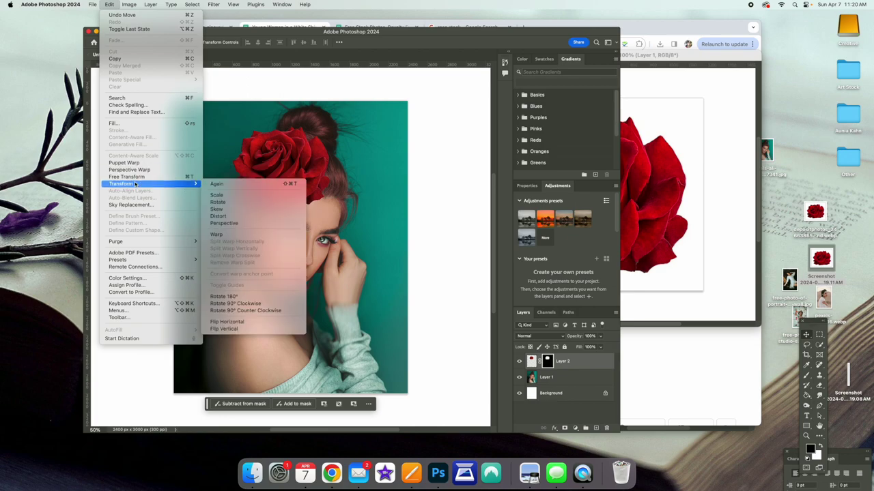
left_click(136, 177)
left_click_drag(337, 213, 267, 178)
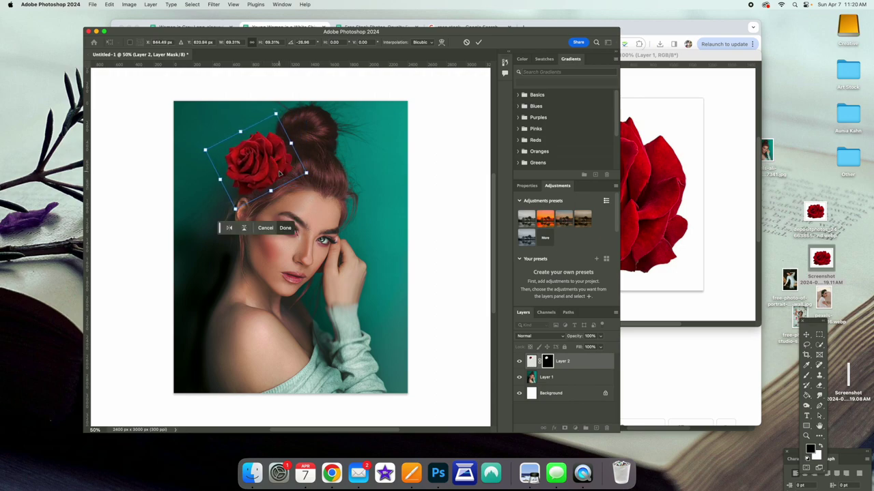
key("Return")
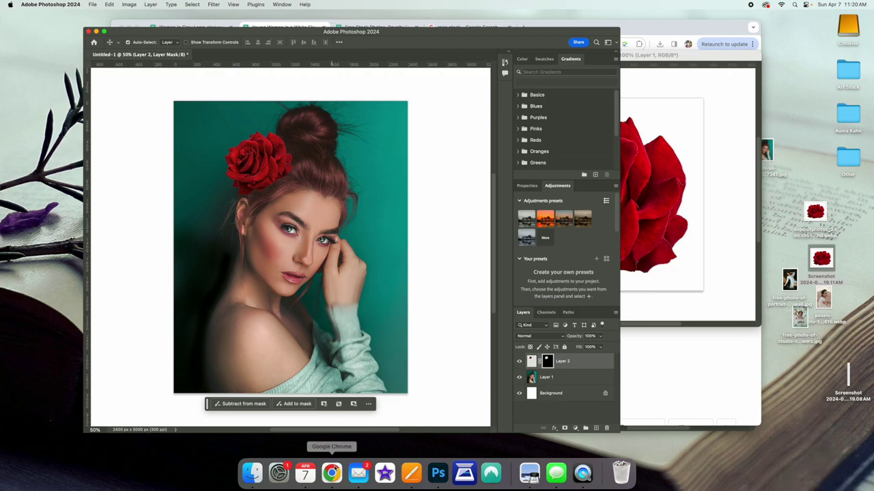
Step: Switch to Chrome and look through the rose stock results and the related roses for another flower
left_click(331, 469)
left_click(454, 25)
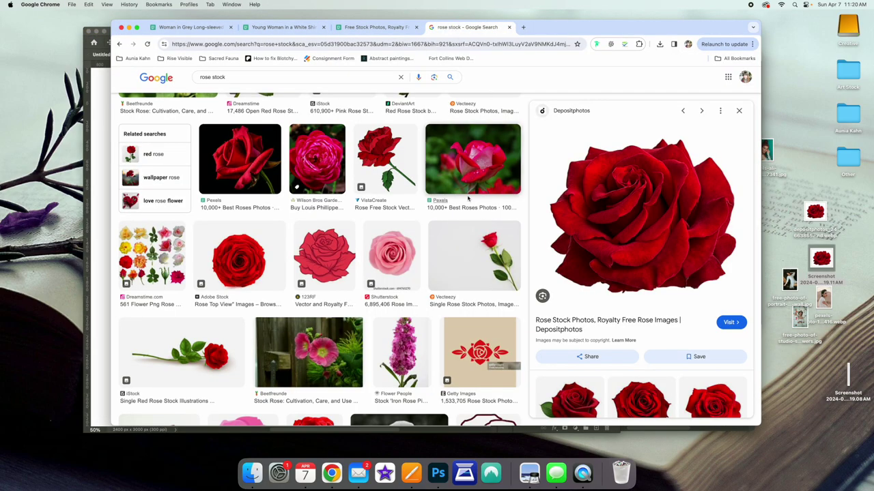
scroll(467, 199, "down", 5)
scroll(468, 199, "up", 1)
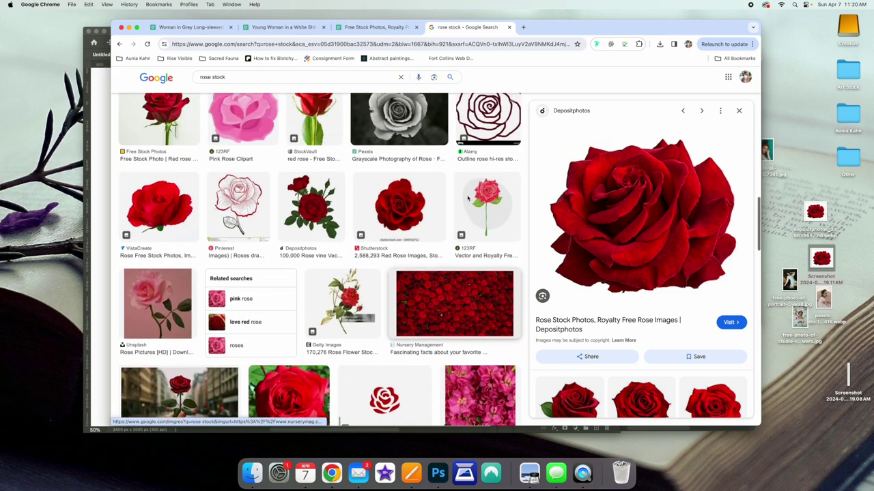
scroll(467, 199, "down", 5)
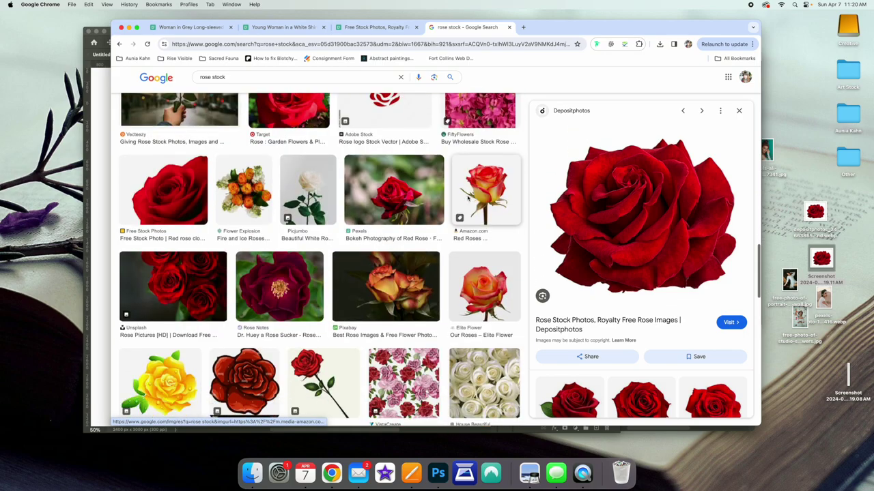
scroll(693, 194, "down", 5)
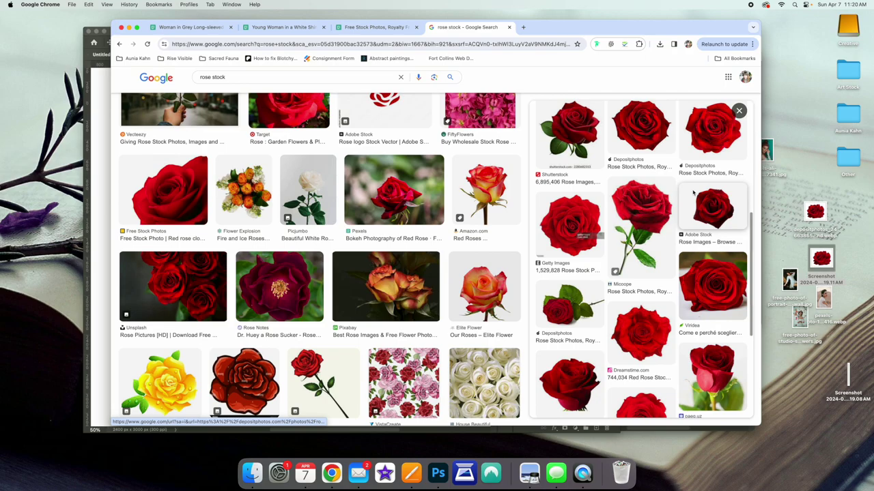
Step: Return to Photoshop and bring the rose screenshot and the other open photo window forward
left_click(438, 472)
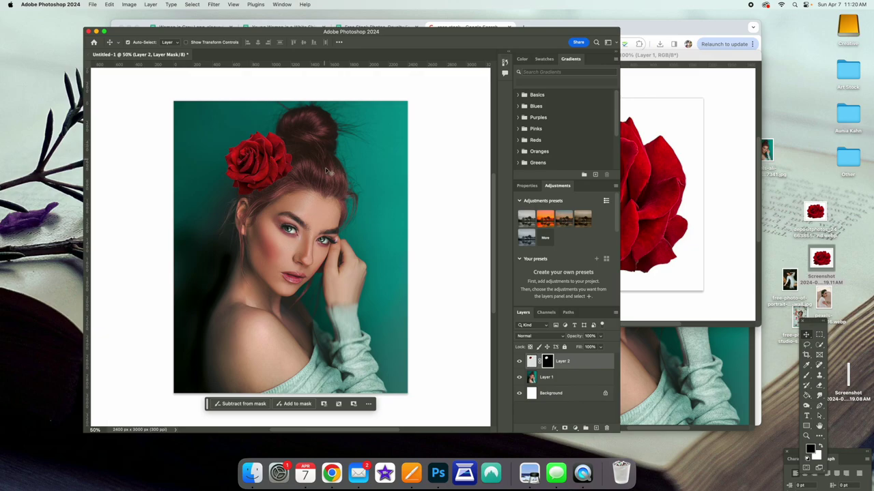
left_click(727, 187)
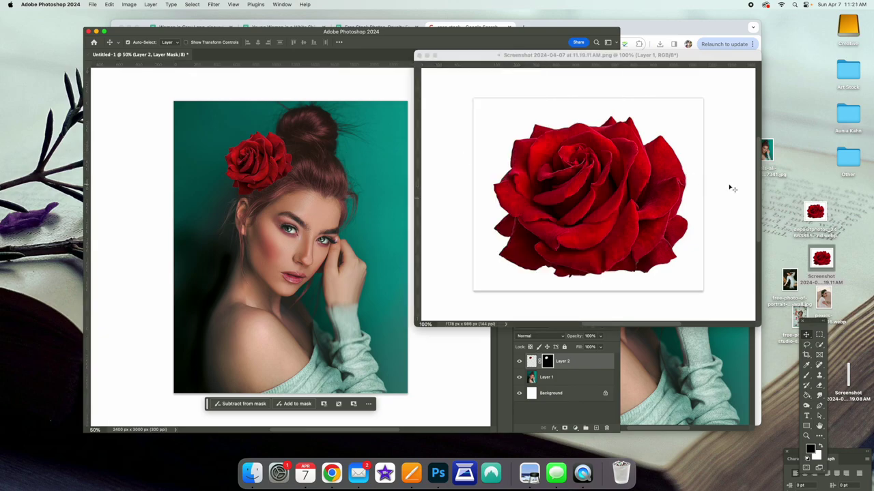
left_click(684, 349)
Step: Switch to Chrome, close the image preview and look through the rose stock results again
left_click(332, 473)
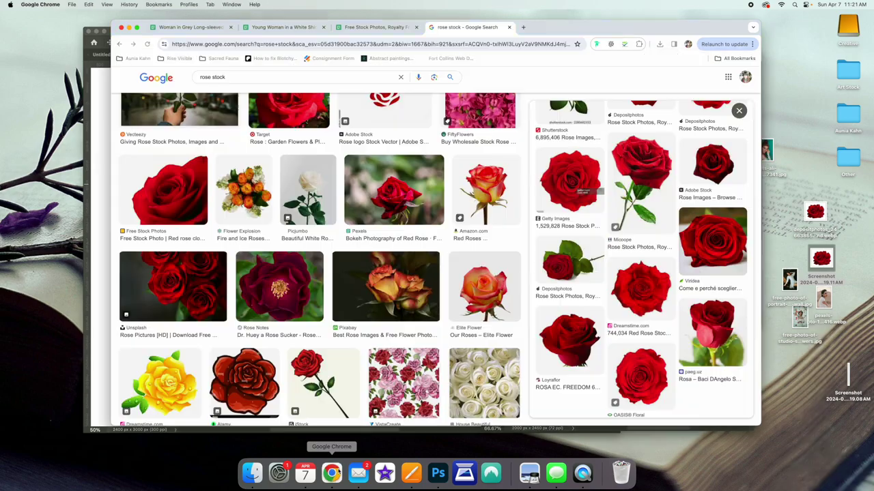
scroll(527, 268, "down", 5)
scroll(527, 268, "down", 2)
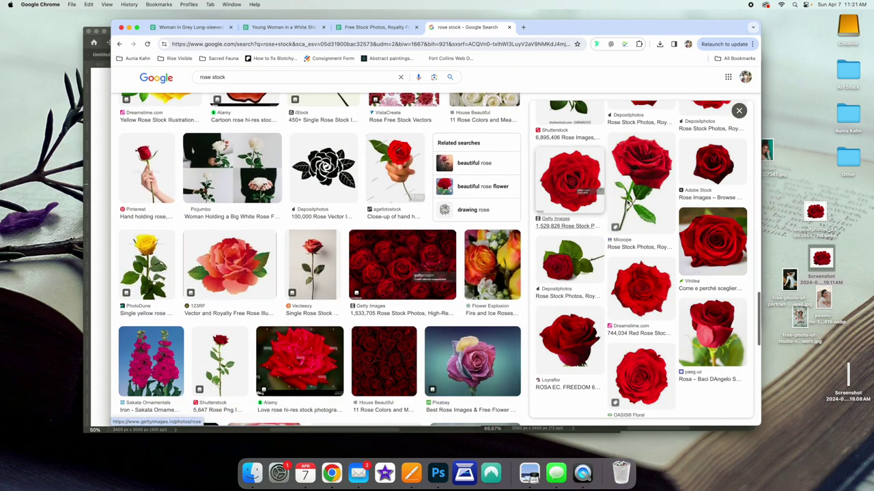
left_click(739, 111)
scroll(425, 254, "down", 5)
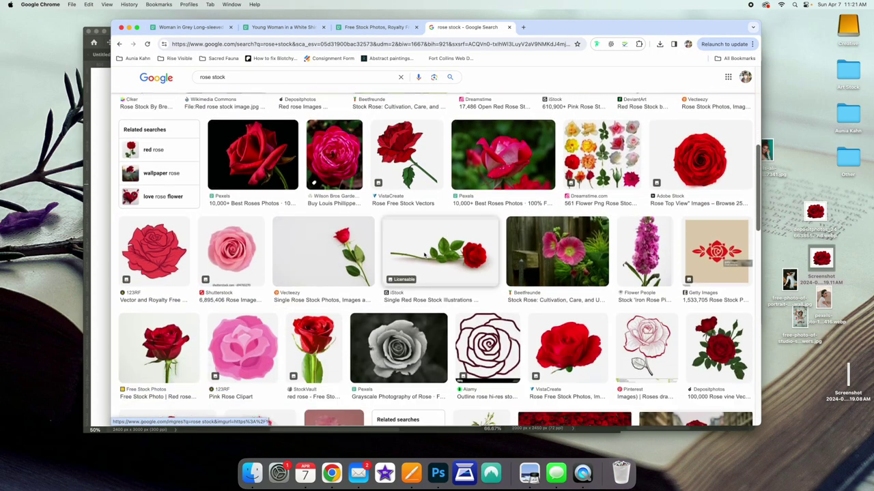
scroll(425, 255, "up", 15)
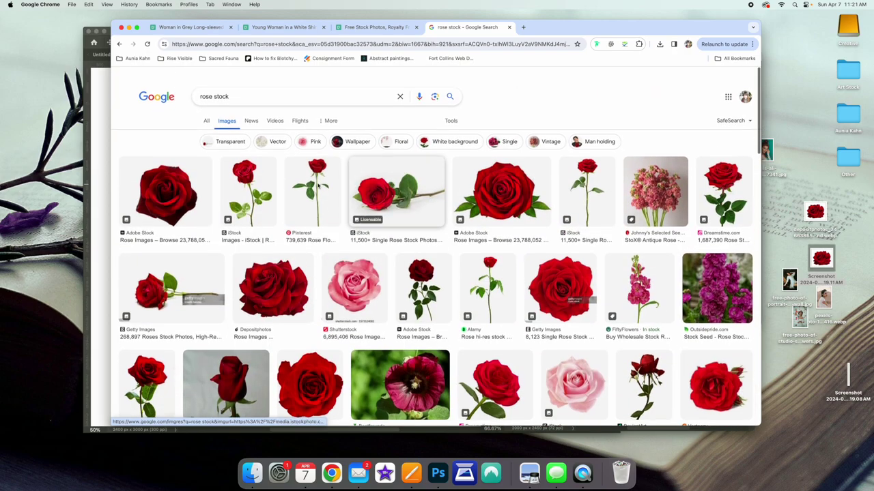
Step: Search Google Images for "pink rose stock" and look through the results for a usable single bloom
left_click(216, 89)
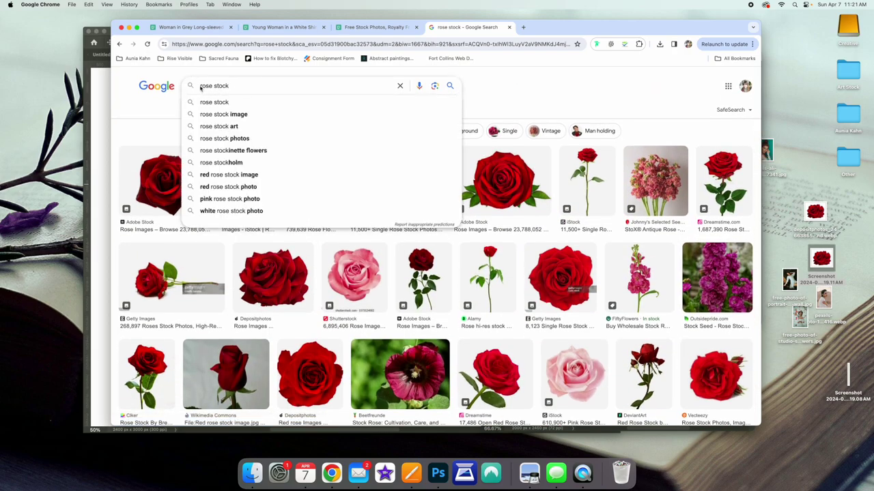
left_click(201, 86)
type("pink")
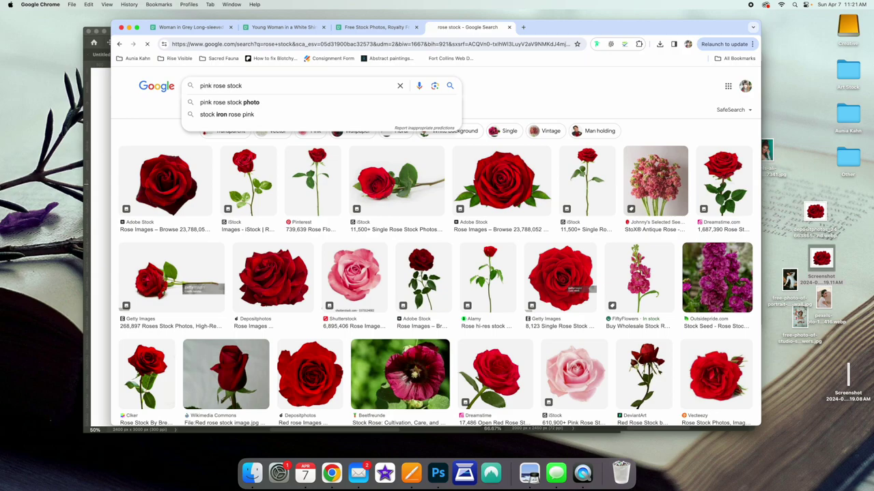
scroll(399, 217, "down", 5)
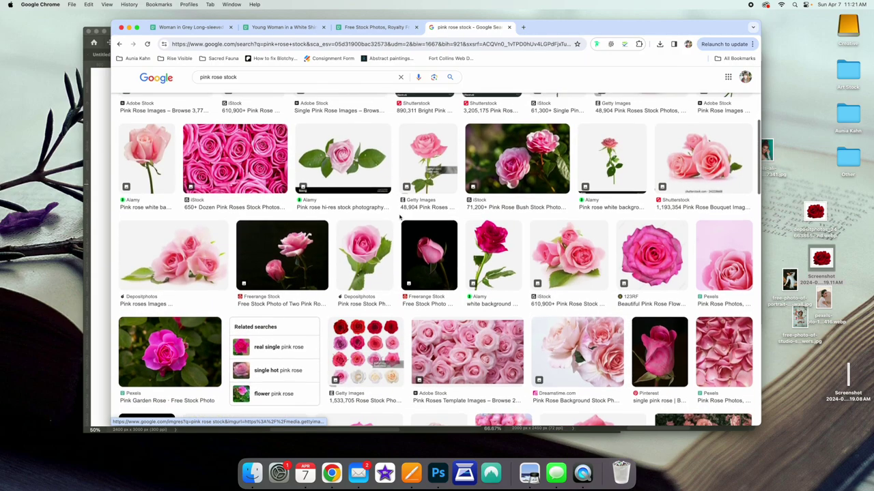
scroll(400, 217, "down", 3)
scroll(400, 218, "down", 4)
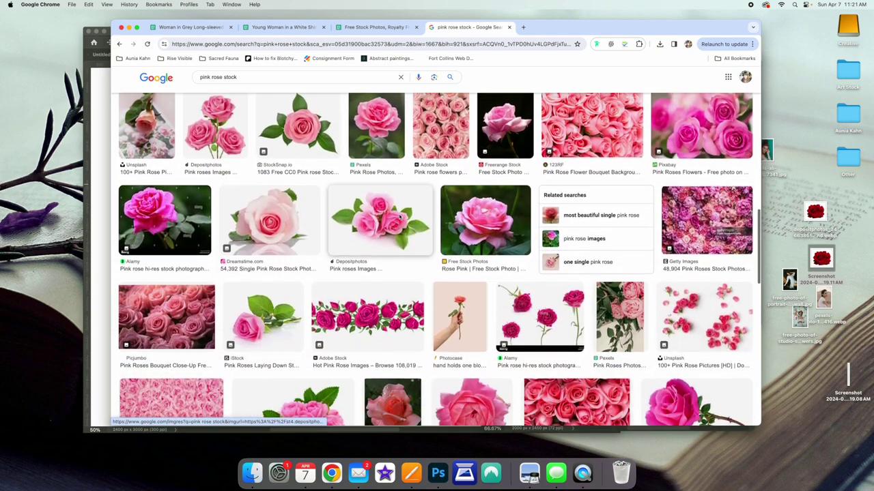
scroll(400, 217, "down", 1)
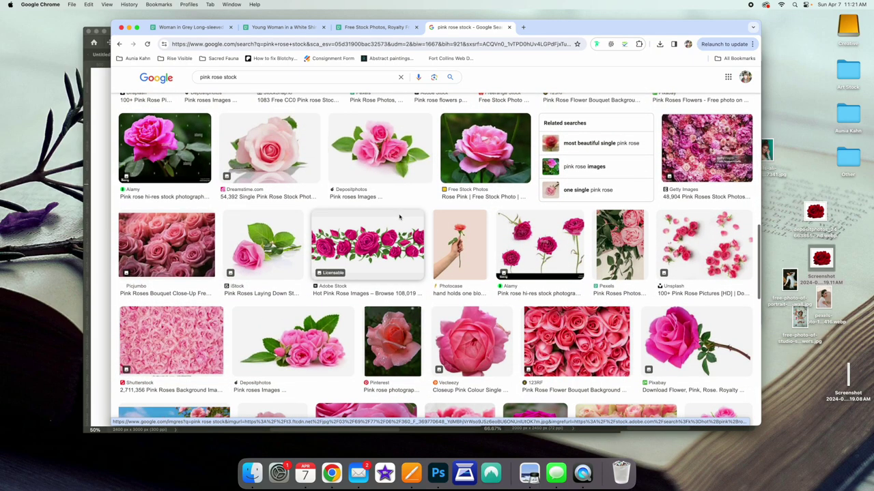
scroll(399, 217, "down", 5)
scroll(399, 217, "down", 2)
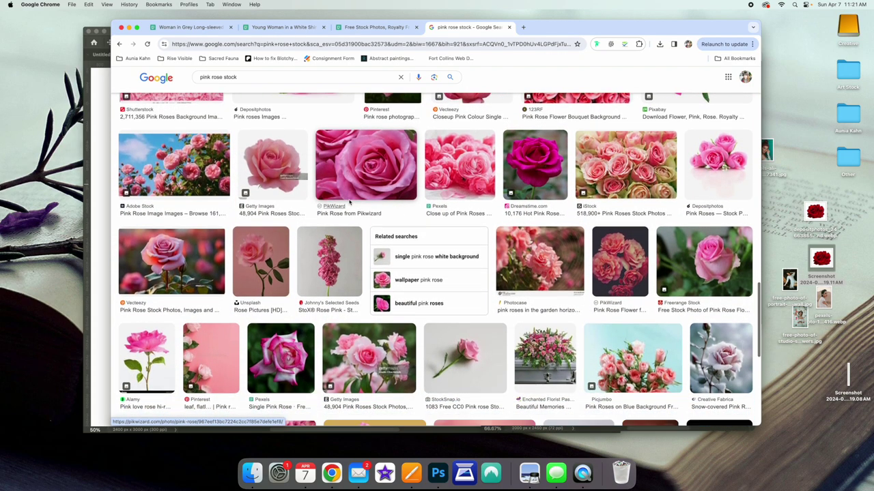
Step: Save the Getty Images pink rose to the desktop and open it in Photoshop
left_click(270, 162)
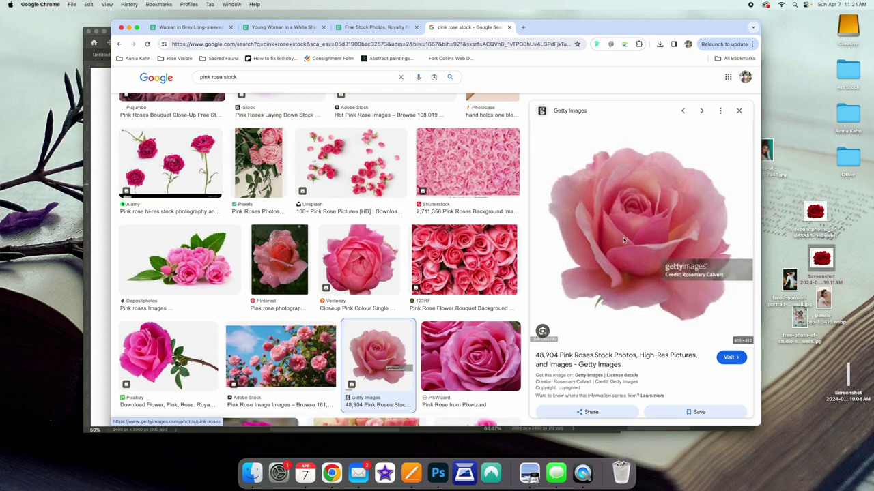
left_click_drag(619, 222, 793, 175)
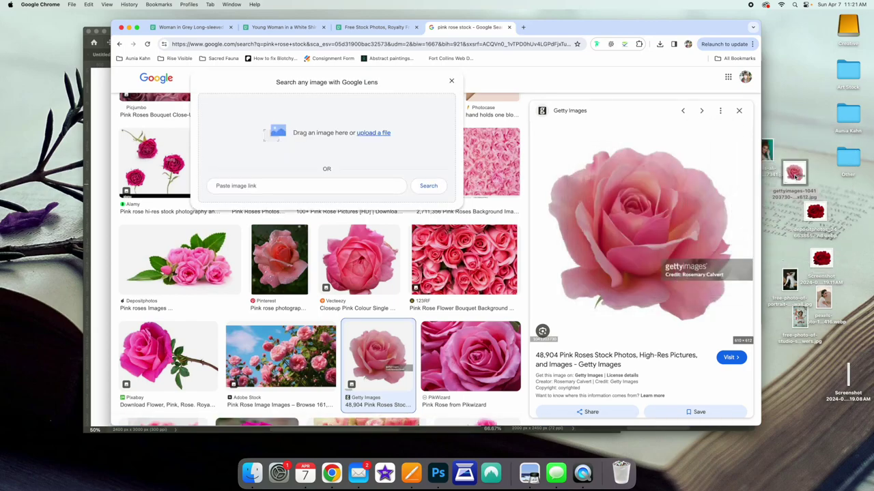
right_click(794, 173)
mouse_move(761, 189)
left_click(834, 199)
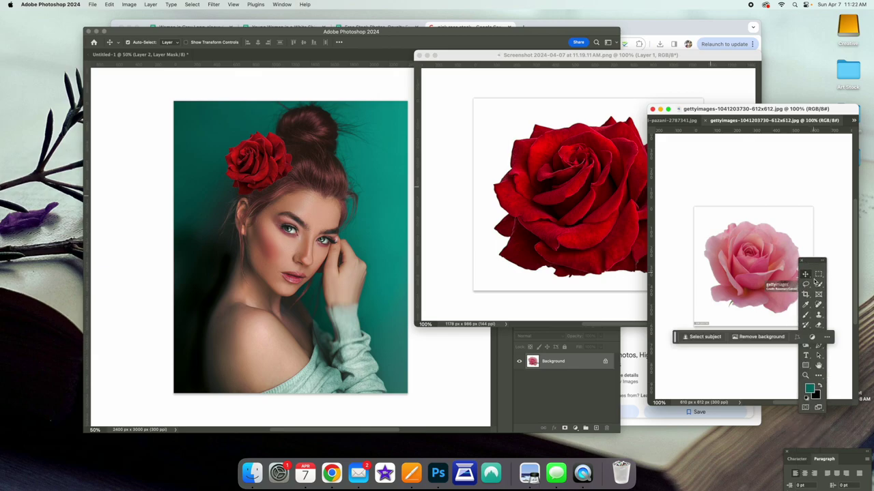
Step: Copy the pink rose onto the portrait and remove its background, placing it above the woman's raised hand
left_click_drag(745, 270, 365, 206)
left_click(303, 404)
left_click_drag(375, 215, 373, 224)
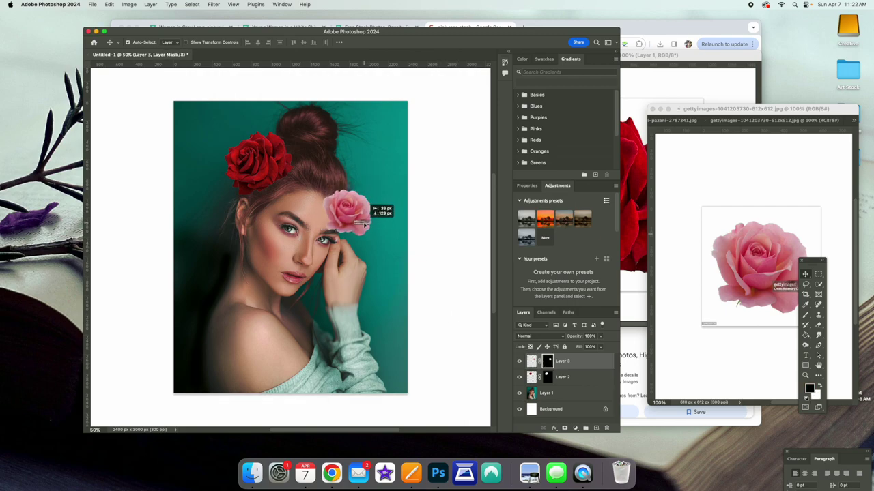
Step: Scale the pink rose to about 95%, rotate it about 37° clockwise and place it in the hair opposite the red rose
left_click(110, 4)
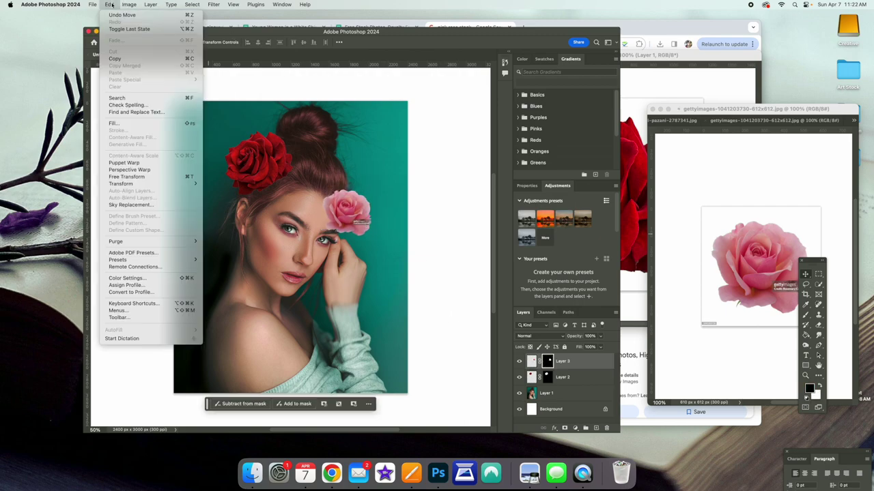
left_click(120, 176)
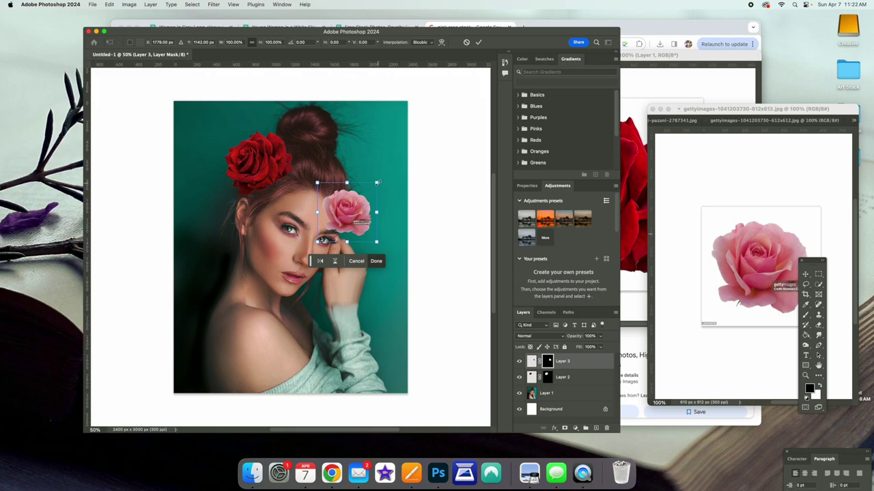
left_click_drag(378, 182, 407, 137)
left_click_drag(369, 205, 394, 203)
left_click_drag(413, 154, 352, 161)
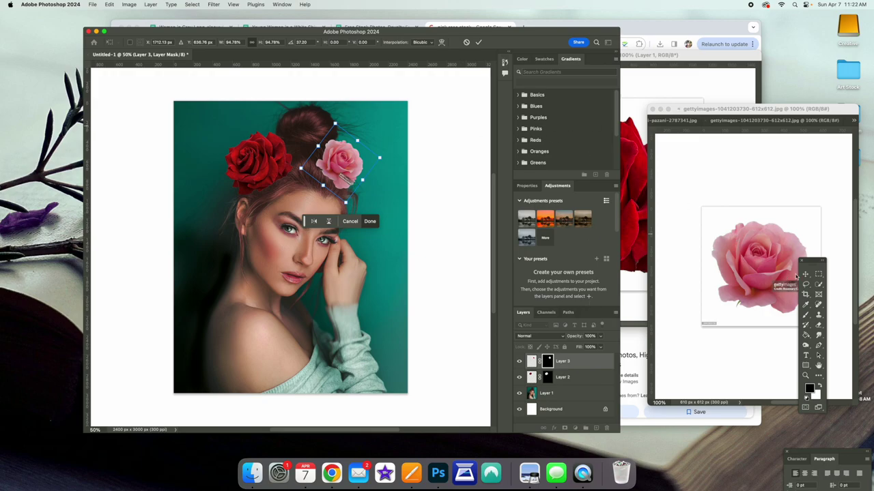
key("Return")
Step: Switch to Chrome and open the art portfolio page of the artist's bookmarked website in a new tab
left_click(673, 35)
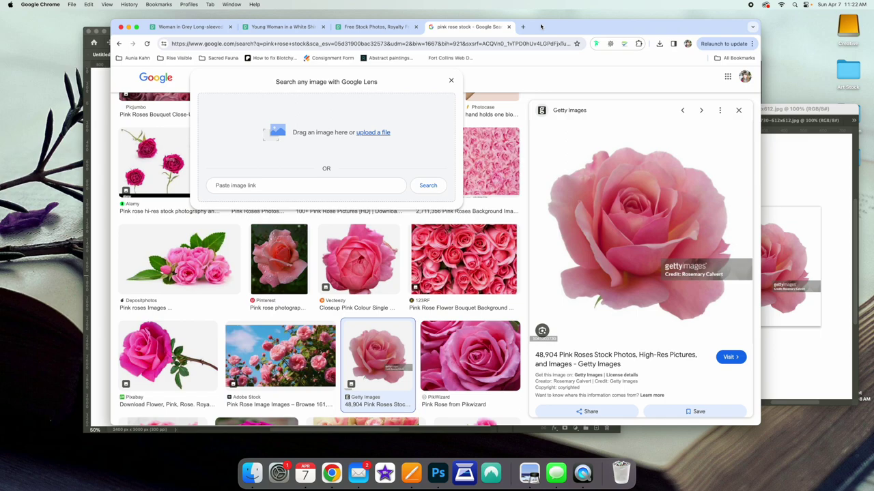
key("super+t")
left_click(137, 58)
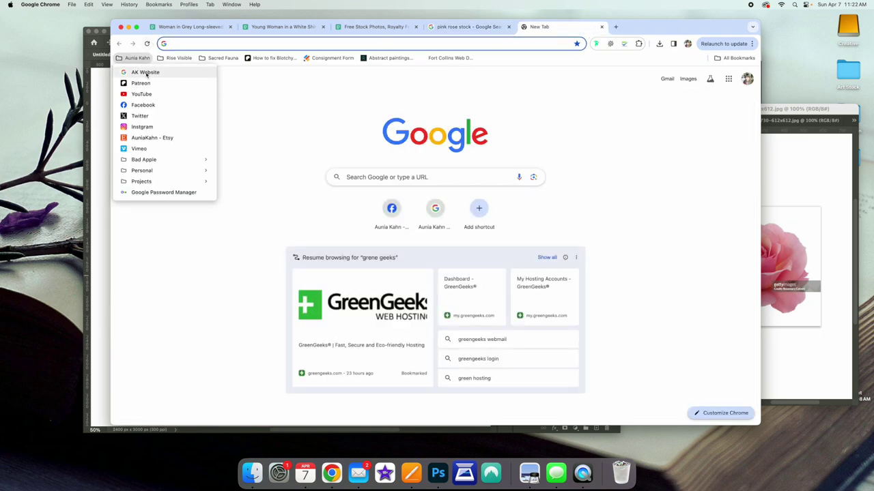
left_click(145, 72)
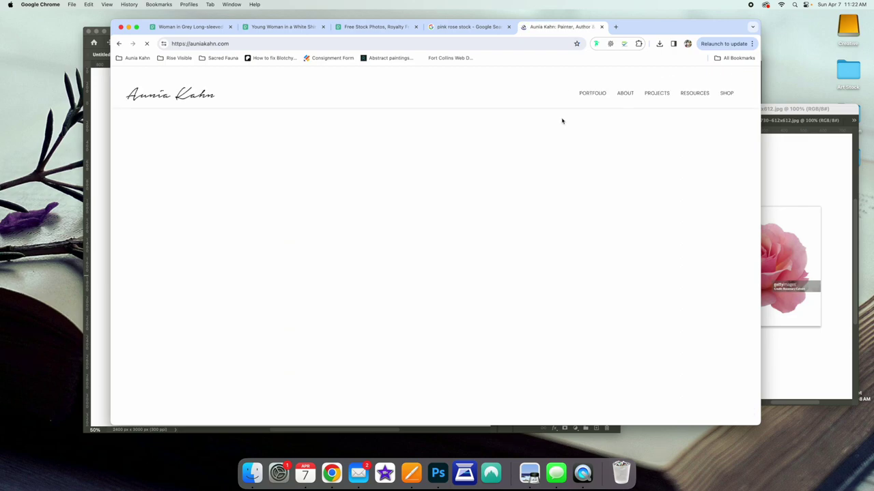
mouse_move(590, 117)
left_click(594, 122)
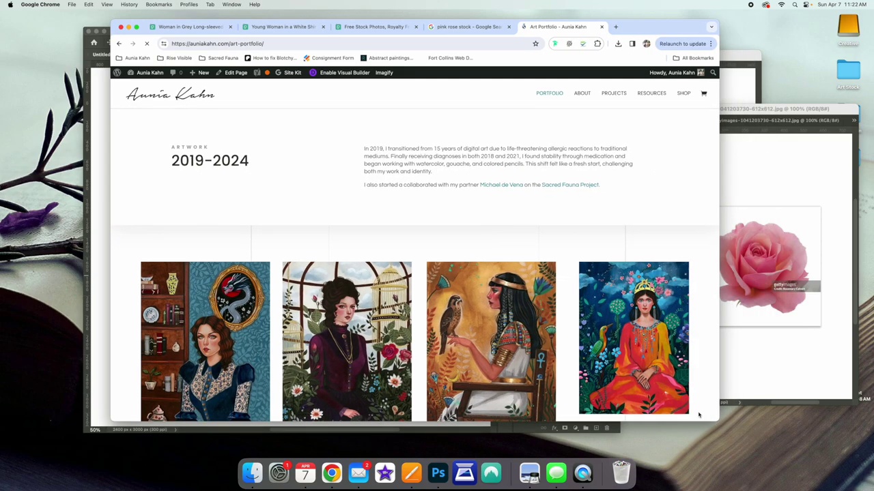
Step: Look through the portfolio for paintings with roses and enlarge the one titled Oeuvre
scroll(509, 299, "down", 5)
scroll(508, 299, "down", 15)
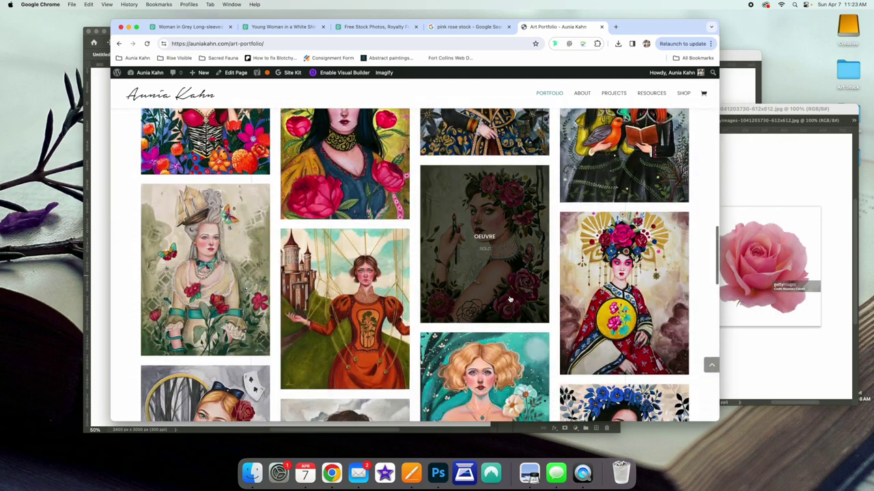
left_click(510, 266)
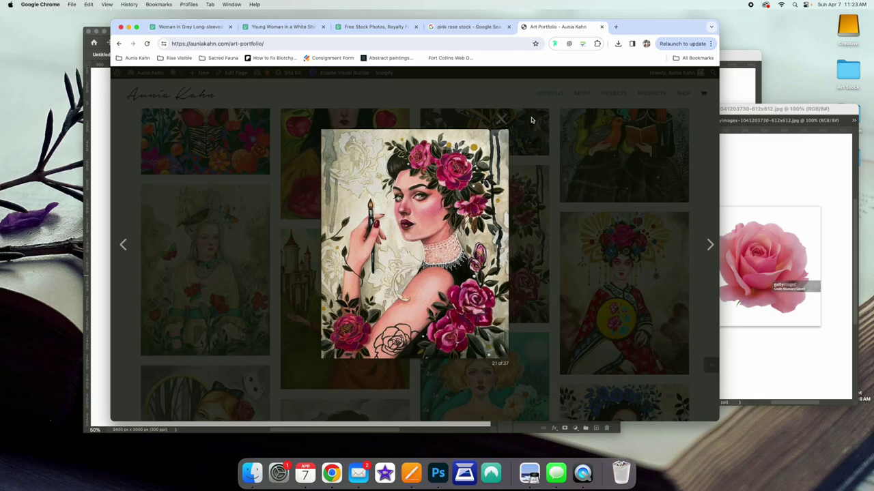
Step: Revisit the pink rose results and the Pexels home page, and return to the portrait in Photoshop
left_click(475, 27)
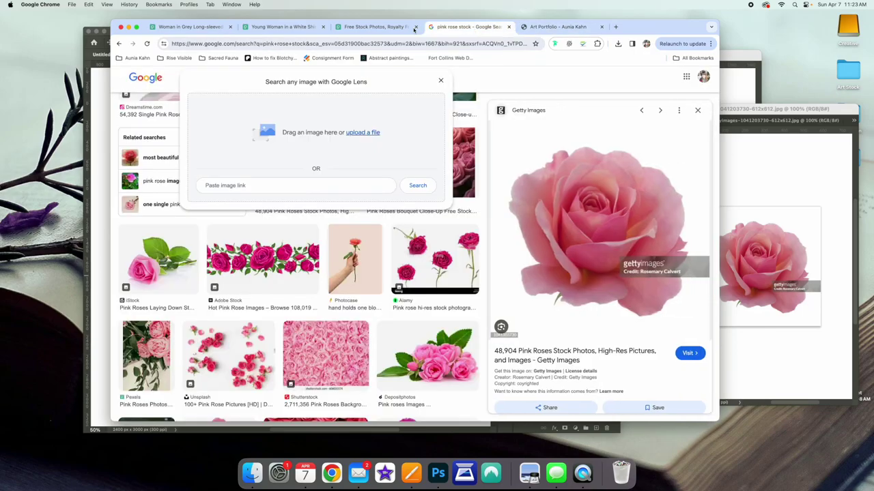
left_click(369, 27)
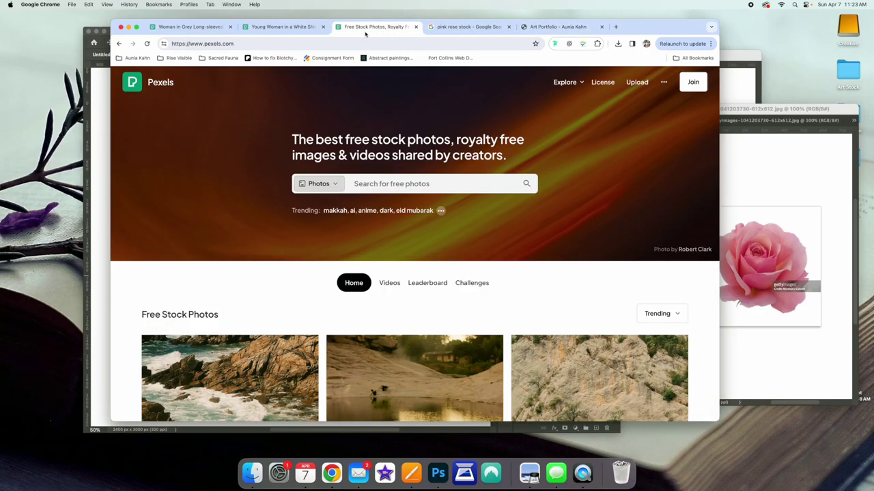
left_click(437, 473)
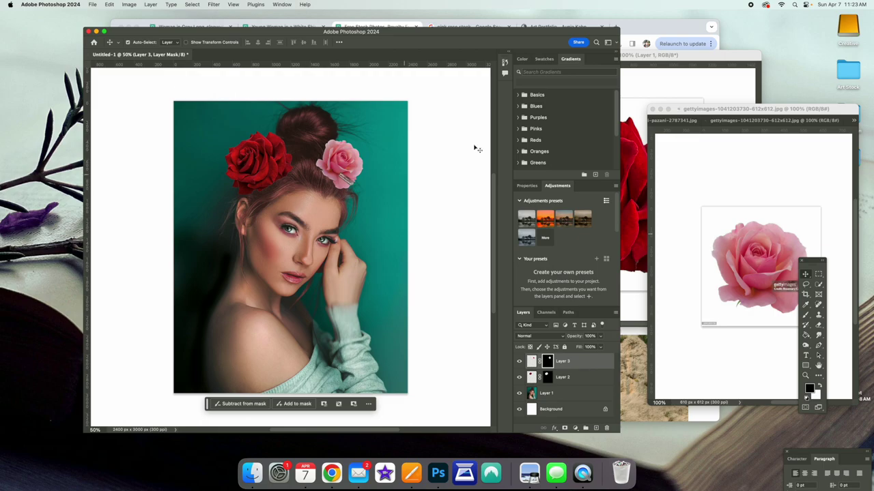
Step: Switch to Chrome and revisit the pink rose results and the Pexels photo of the woman in a white shirt
left_click(640, 32)
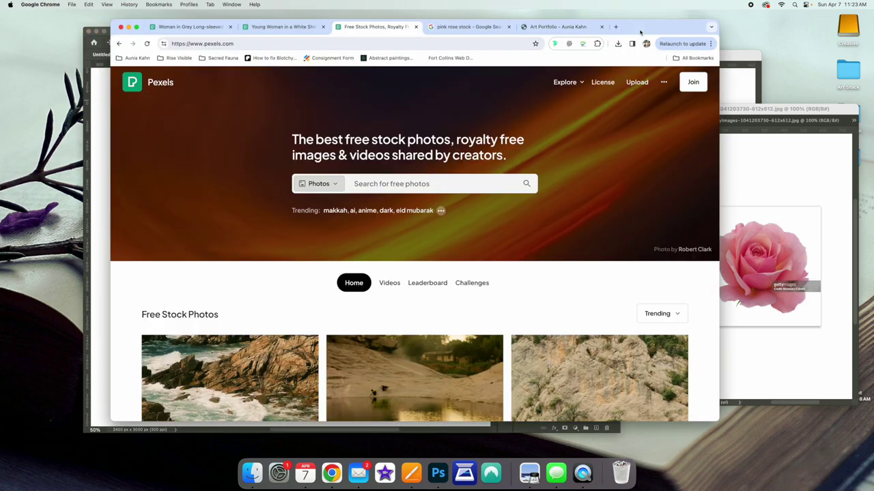
left_click(467, 26)
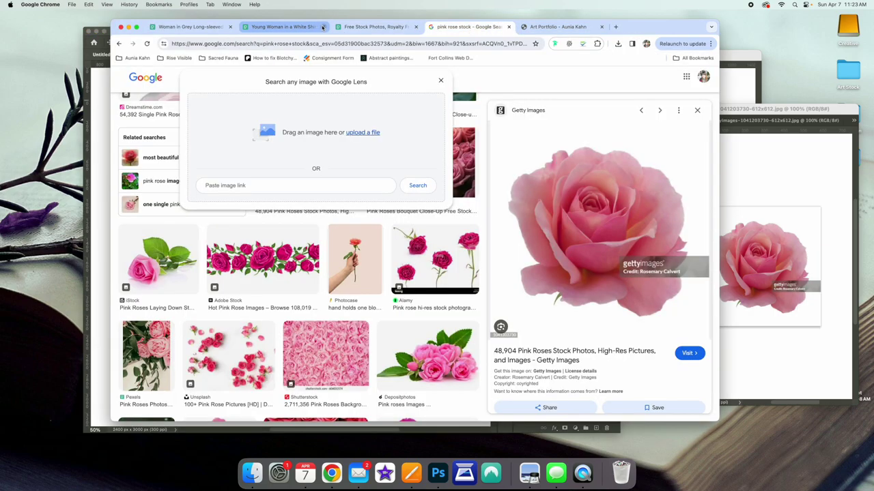
left_click(277, 28)
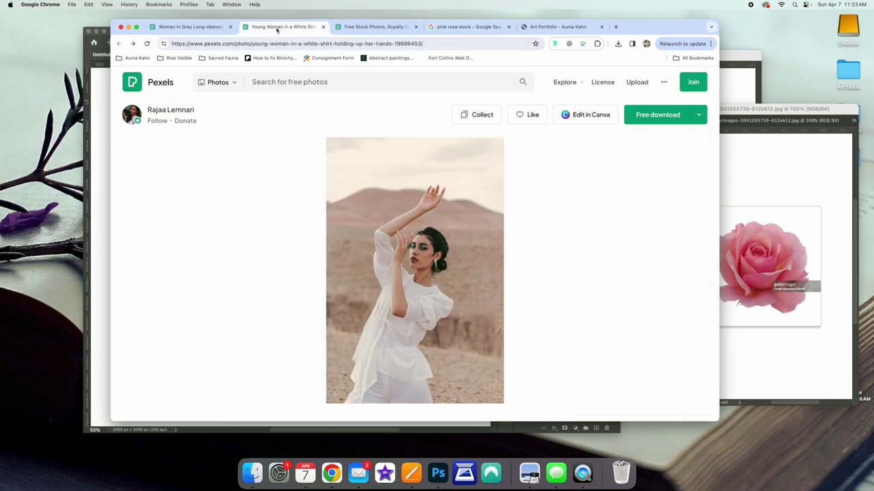
left_click(371, 26)
left_click(439, 27)
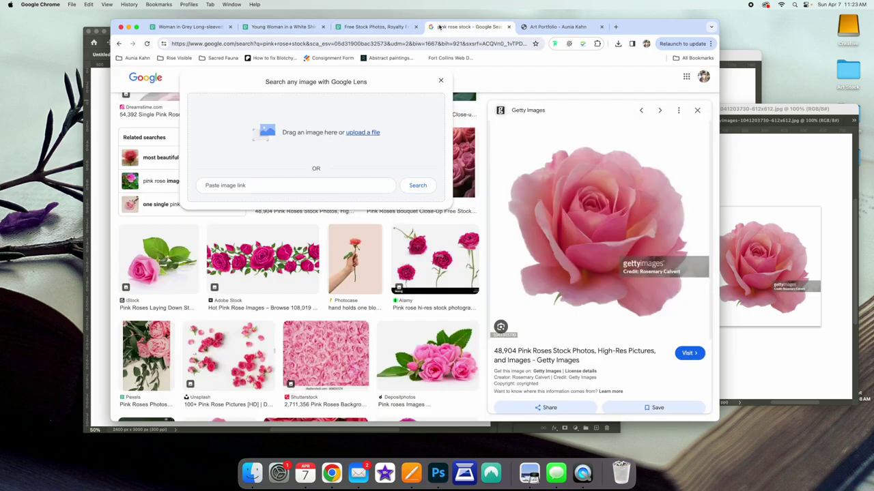
Step: Set the browser window aside and look through the Plants folder inside the Art Stock folder in Finder
left_click_drag(655, 31, 680, 34)
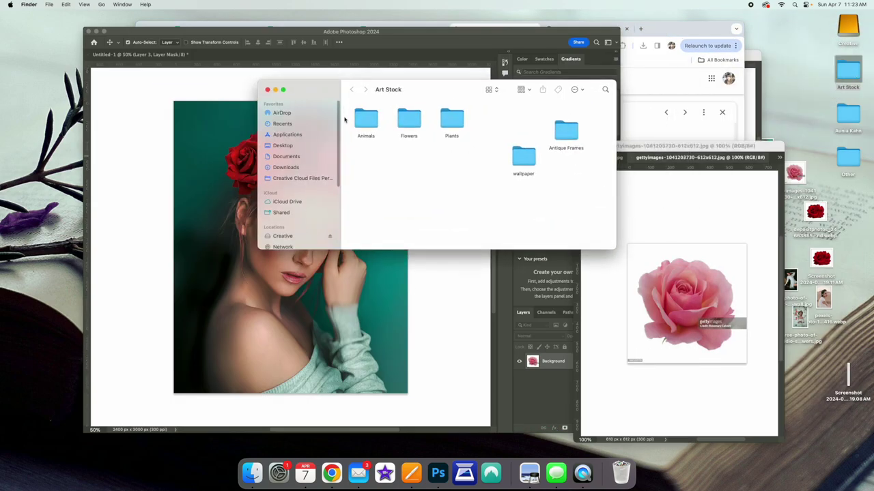
left_click_drag(409, 92, 601, 114)
left_click(648, 146)
double_click(648, 146)
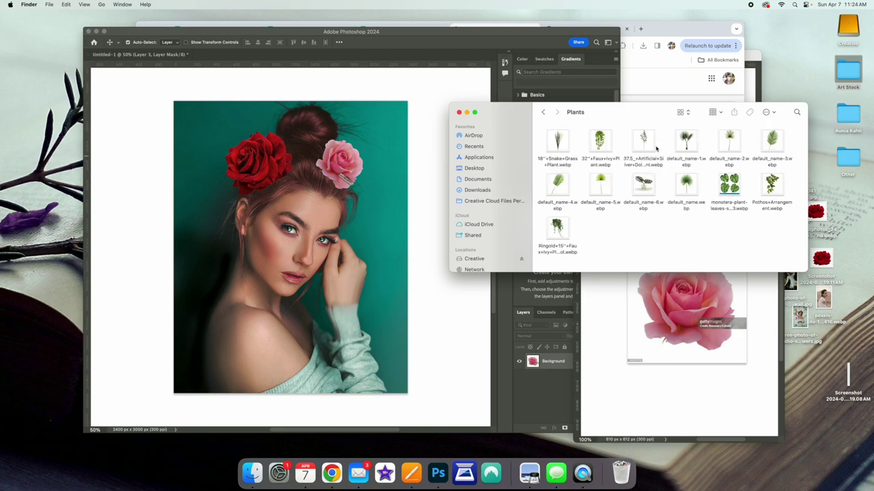
left_click(543, 112)
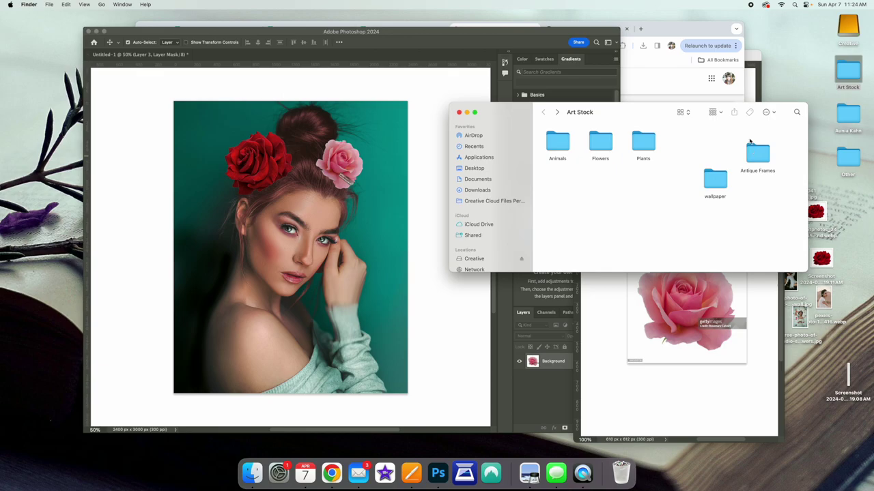
left_click_drag(612, 113, 729, 175)
Step: Dismiss the image search box in Chrome, and open the Art Stock Plants folder in front of the Photoshop portrait
left_click(668, 31)
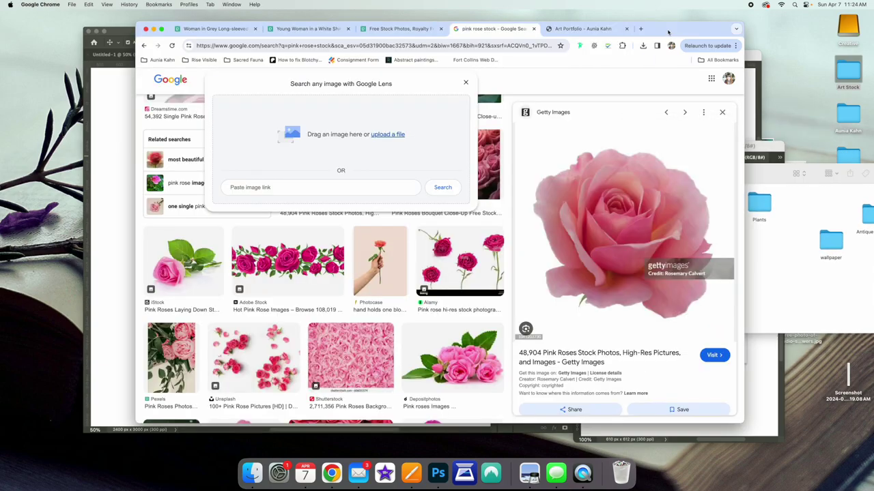
left_click(466, 83)
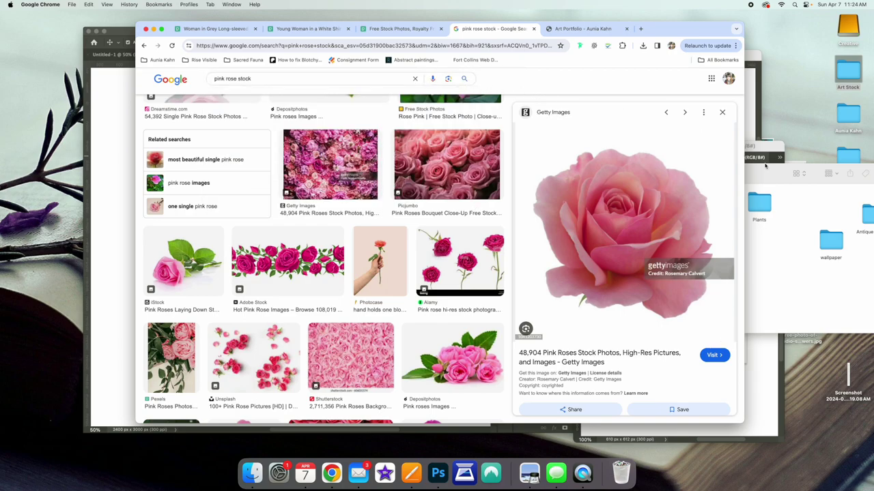
left_click_drag(765, 169, 697, 163)
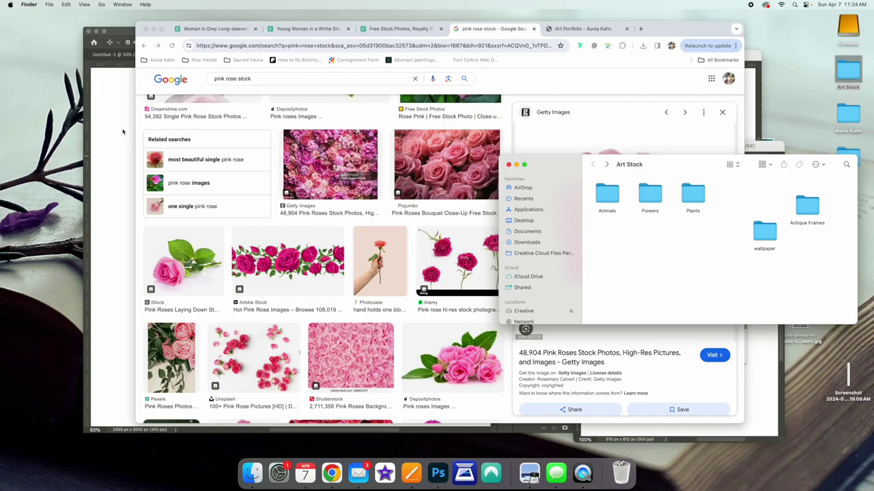
left_click(136, 157)
left_click(692, 195)
double_click(692, 195)
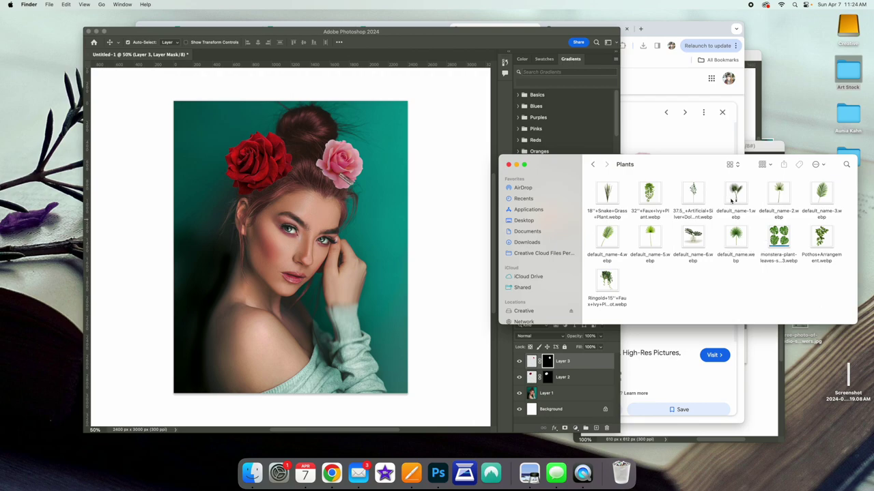
Step: Preview the Pothos+Arrangement image and the 37.5 artificial silver dollar plant image, closing each preview
double_click(819, 239)
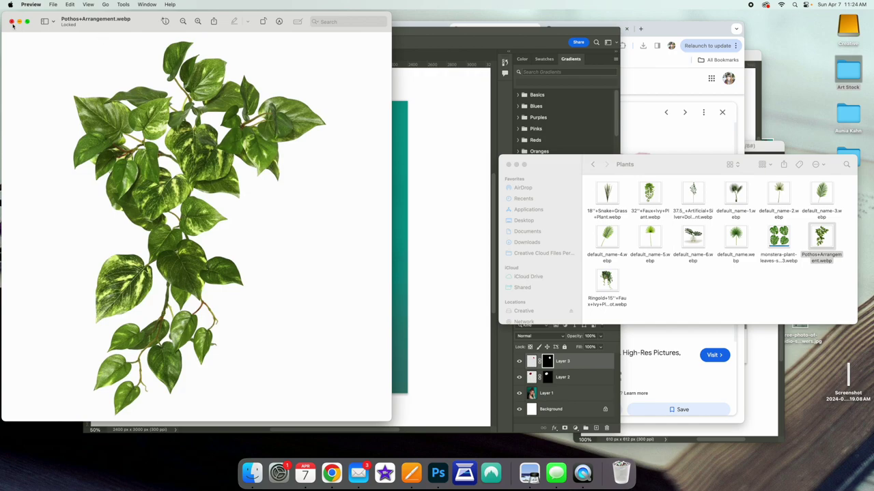
left_click(12, 22)
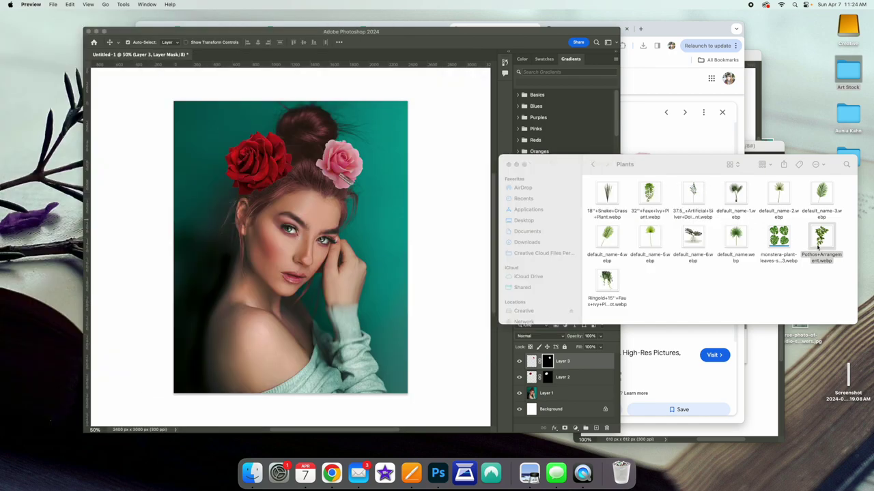
double_click(694, 194)
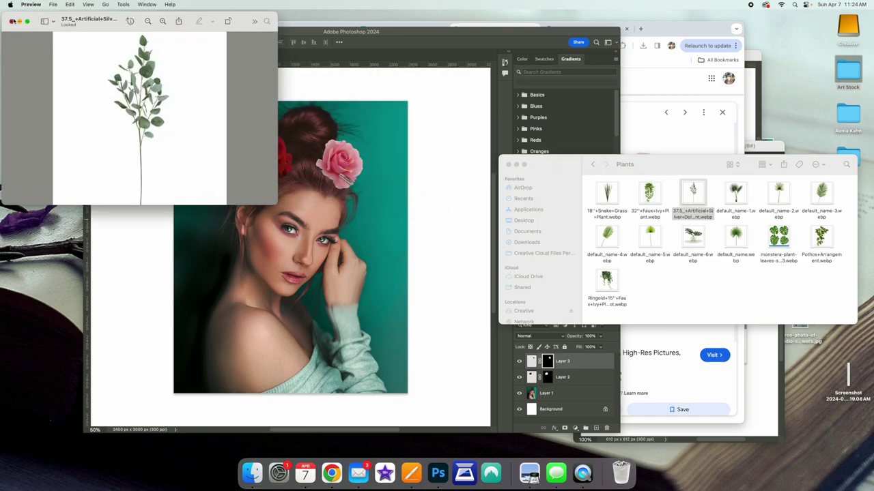
left_click(12, 22)
Step: Place Pothos+Arrangement.webp from the Plants folder into the Photoshop portrait document and remove its background
left_click_drag(821, 235, 348, 196)
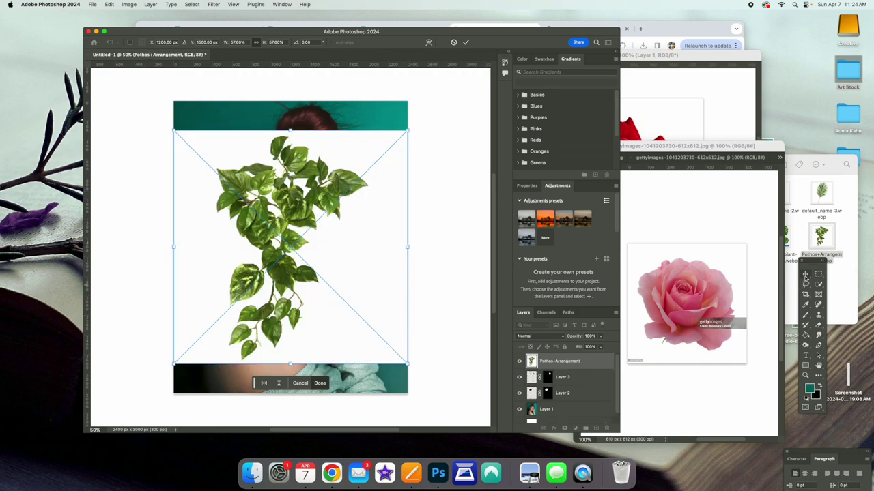
left_click(319, 383)
left_click(318, 404)
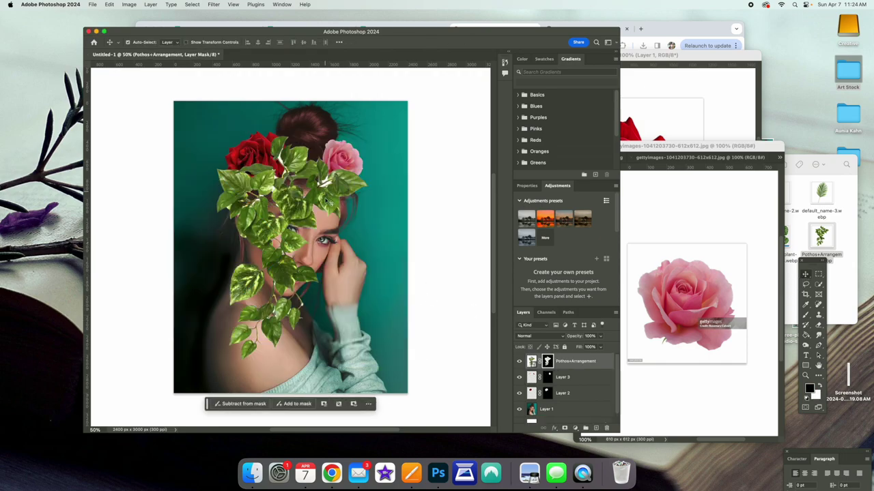
Step: Scale the pothos leaves down to about 36%, rotate them and place them over the pink rose's outer side
left_click(110, 5)
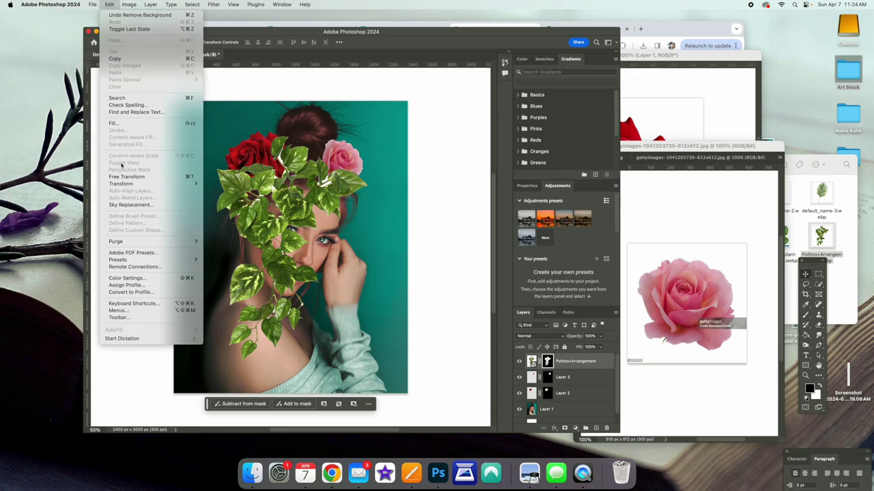
left_click(129, 177)
left_click_drag(409, 137, 379, 178)
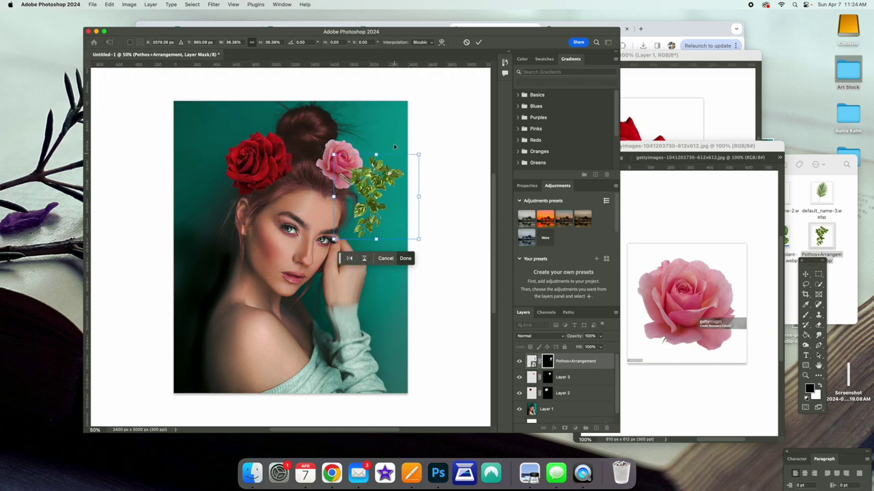
left_click_drag(433, 264, 442, 179)
left_click_drag(399, 199, 376, 176)
key("Return")
Step: Reorder the pothos layer beneath both rose layers and nudge the leaves outward from behind the pink rose
key("super+bracketleft")
key("super+bracketleft")
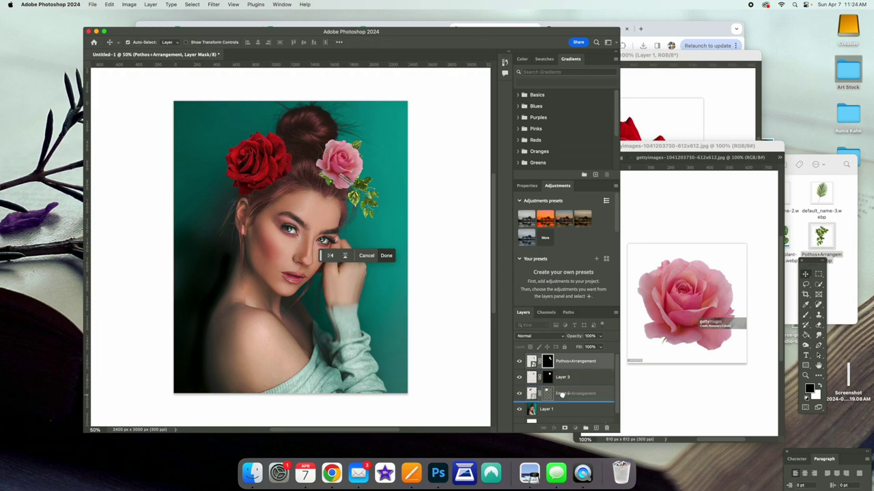
left_click_drag(368, 201, 374, 202)
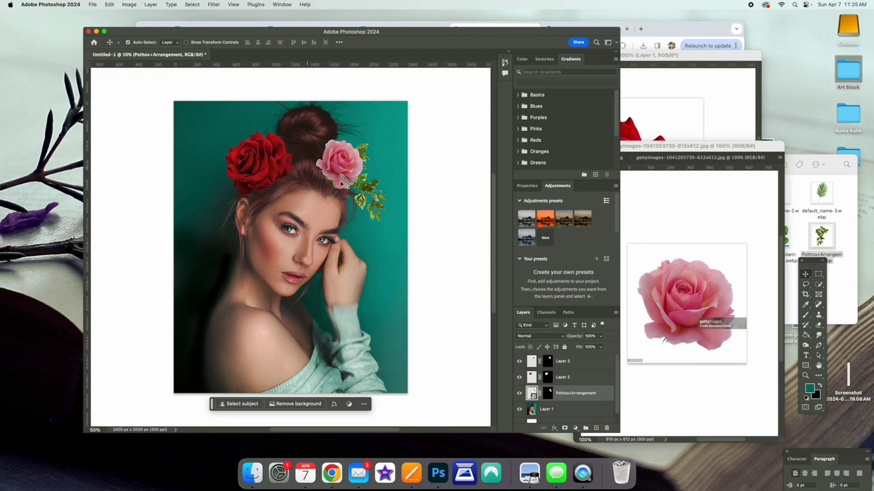
Step: Apply a Threshold adjustment at level 255 to the pothos leaves to turn them into a black silhouette
left_click(129, 4)
mouse_move(134, 25)
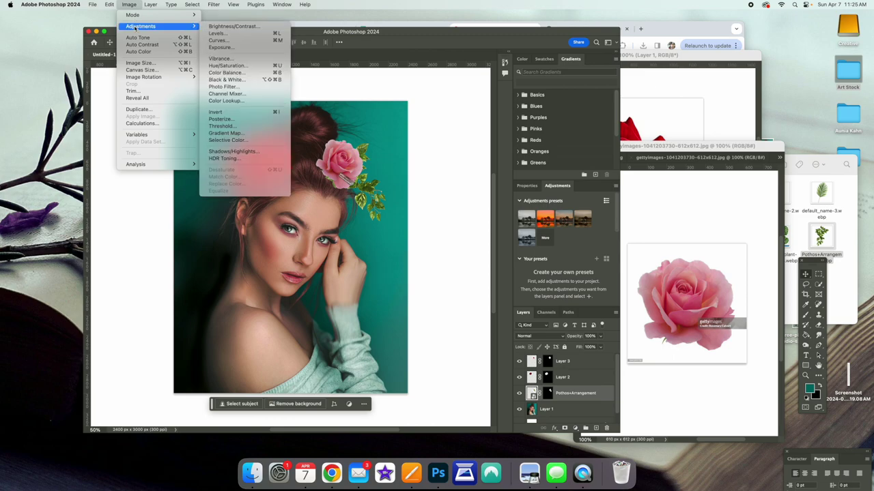
left_click(221, 125)
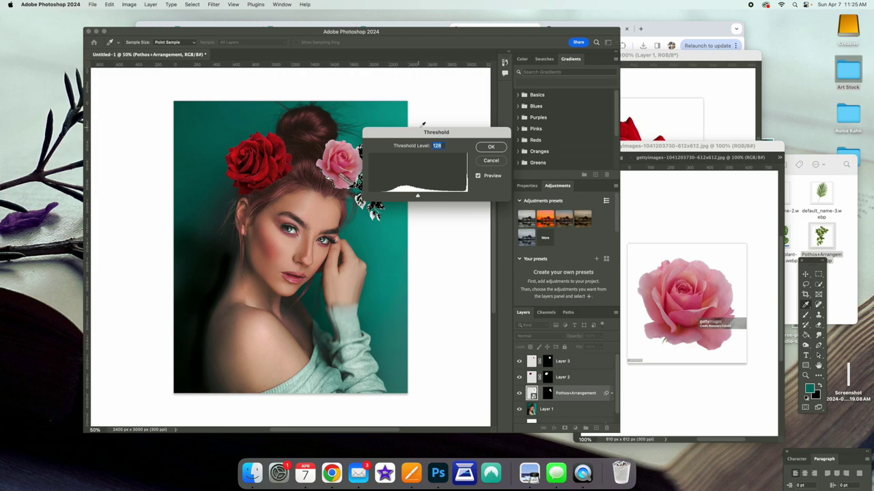
left_click_drag(424, 130, 607, 143)
left_click_drag(601, 209, 653, 210)
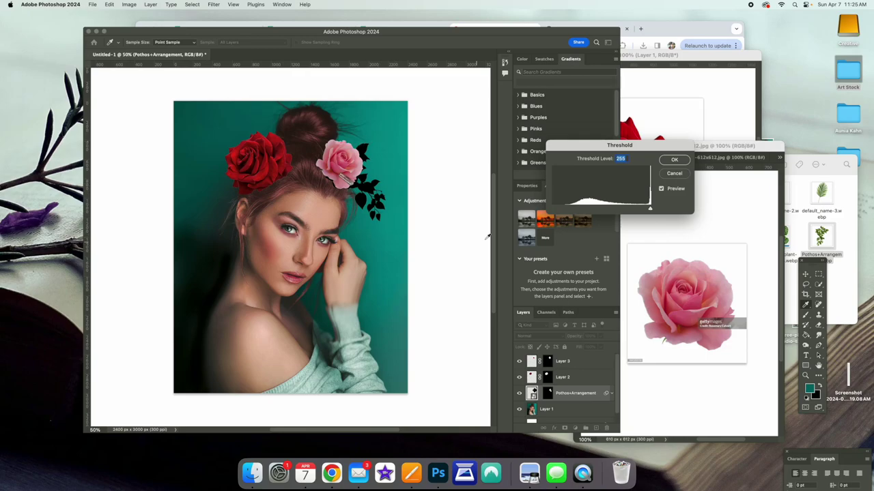
left_click(672, 161)
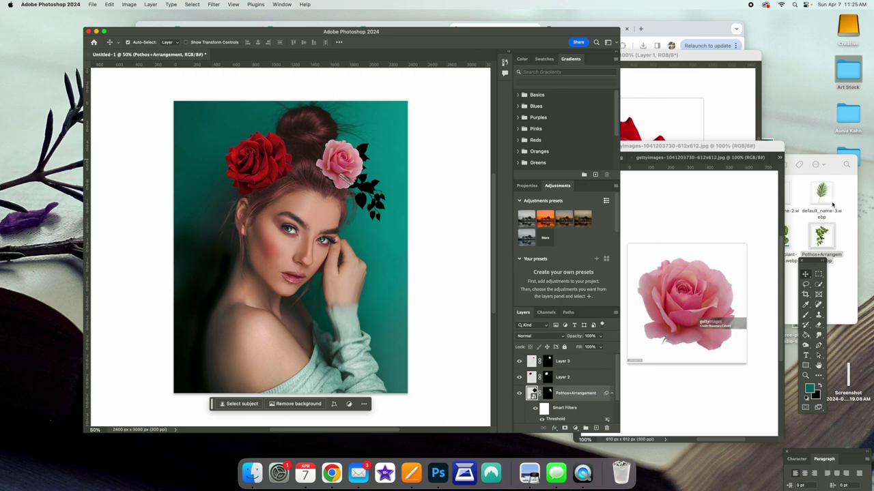
Step: Preview the Ringold 15" faux ivy plant image from the Plants folder and close the preview
left_click(832, 203)
double_click(607, 280)
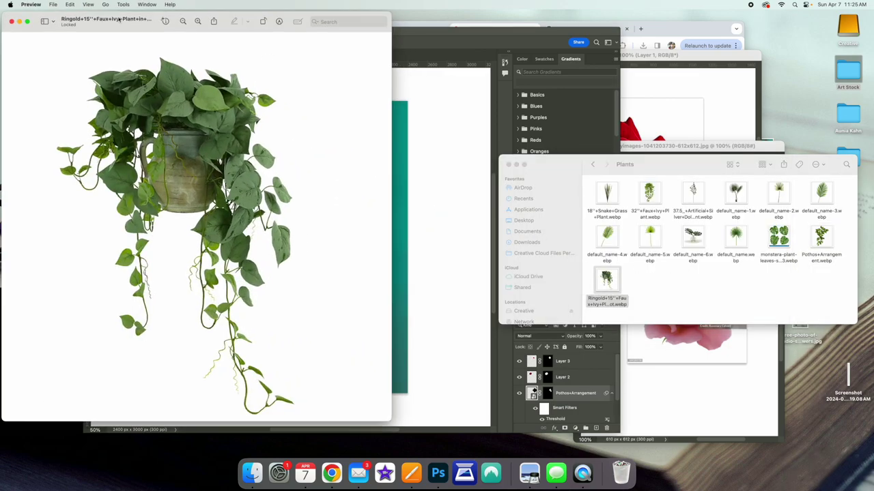
left_click(12, 22)
Step: Place the Ringold ivy image in the portrait at about 31%, remove its background and position it behind the red rose
left_click_drag(607, 280, 292, 193)
left_click_drag(409, 364, 300, 257)
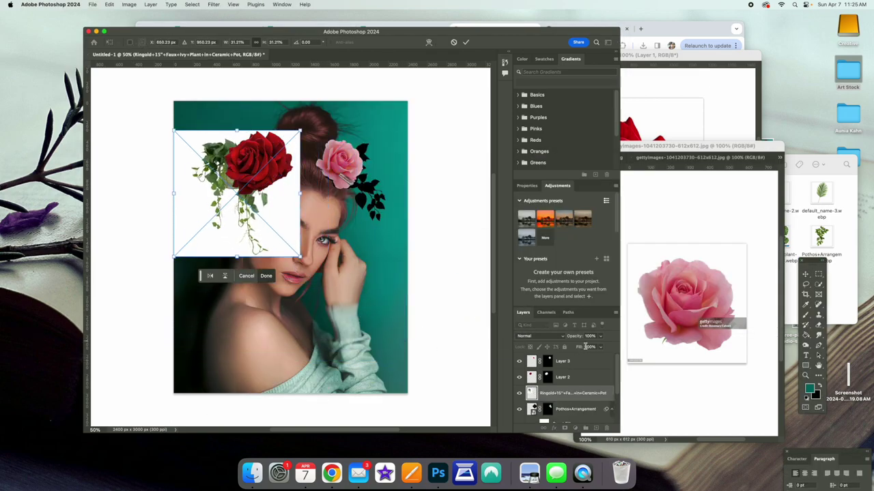
key("Return")
left_click(294, 403)
left_click_drag(226, 185, 217, 208)
left_click(170, 4)
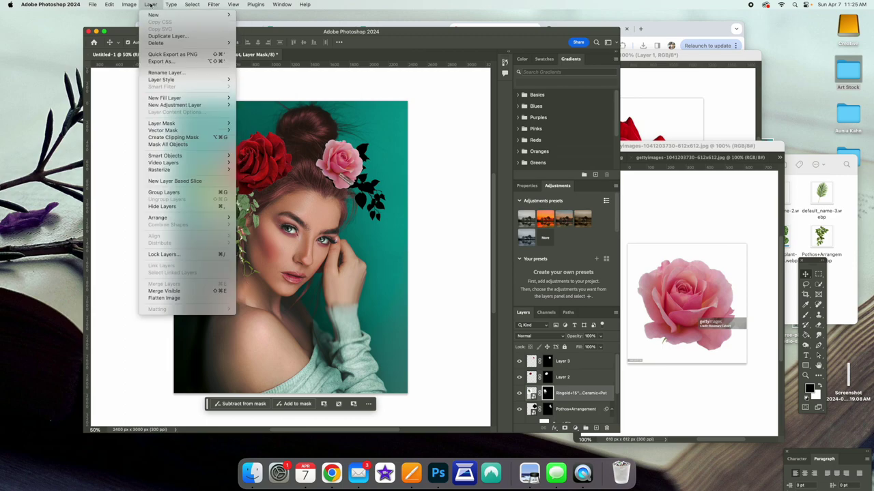
mouse_move(129, 4)
mouse_move(144, 25)
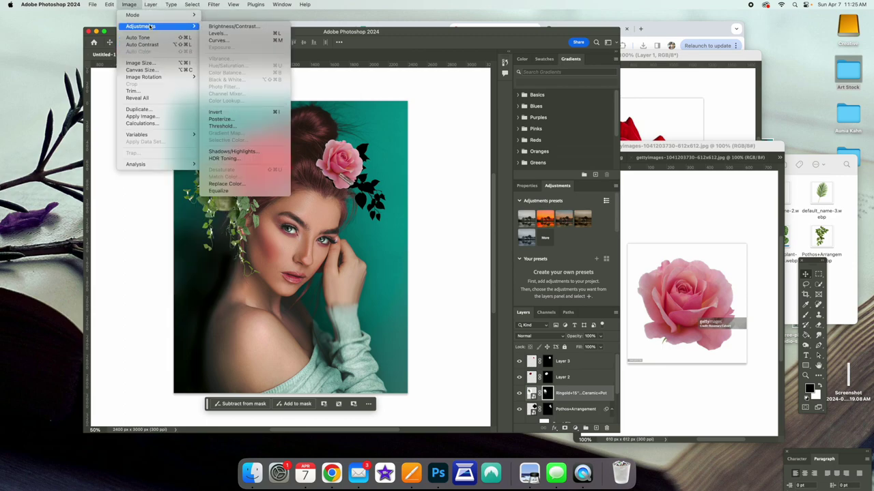
left_click(236, 130)
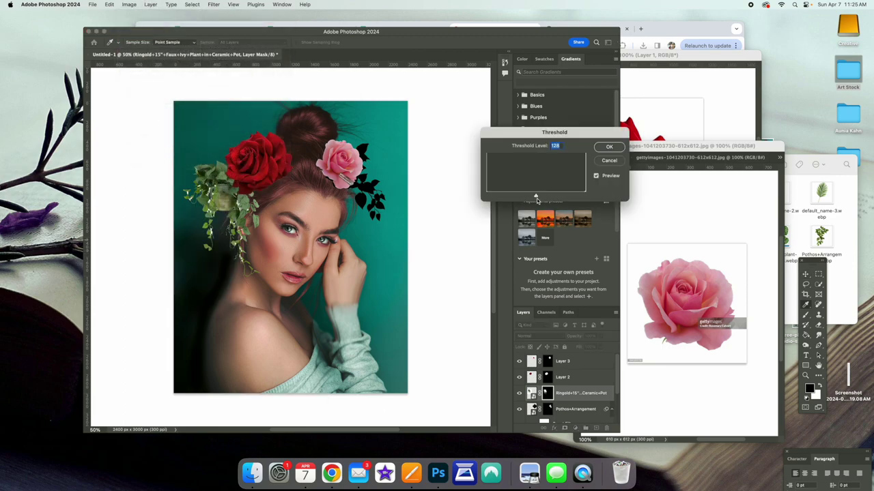
left_click_drag(536, 197, 623, 196)
left_click(611, 163)
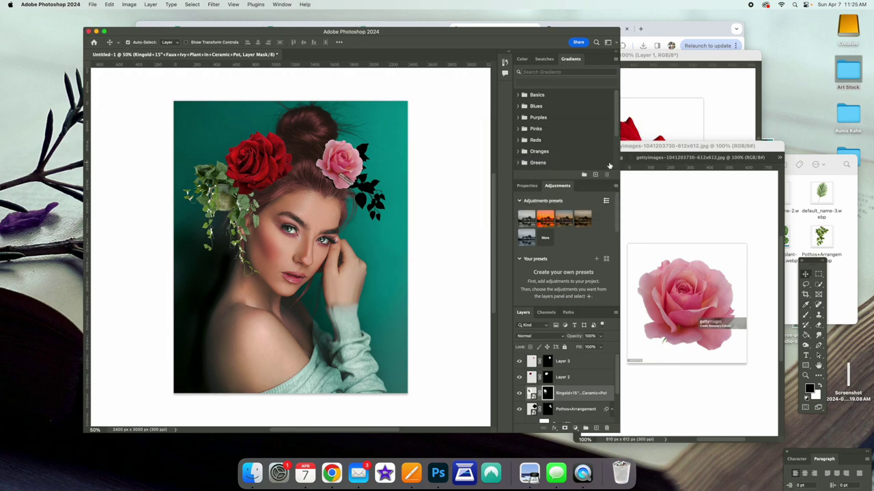
left_click(129, 5)
mouse_move(143, 26)
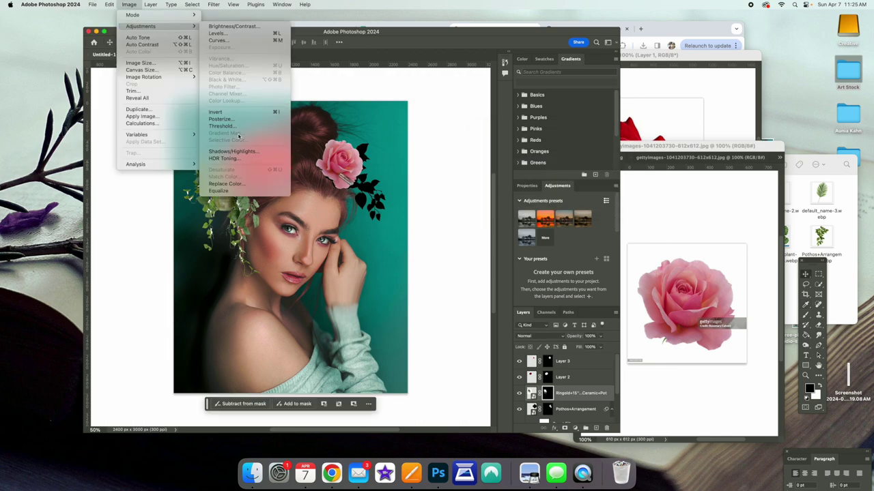
left_click(520, 395)
left_click(519, 395)
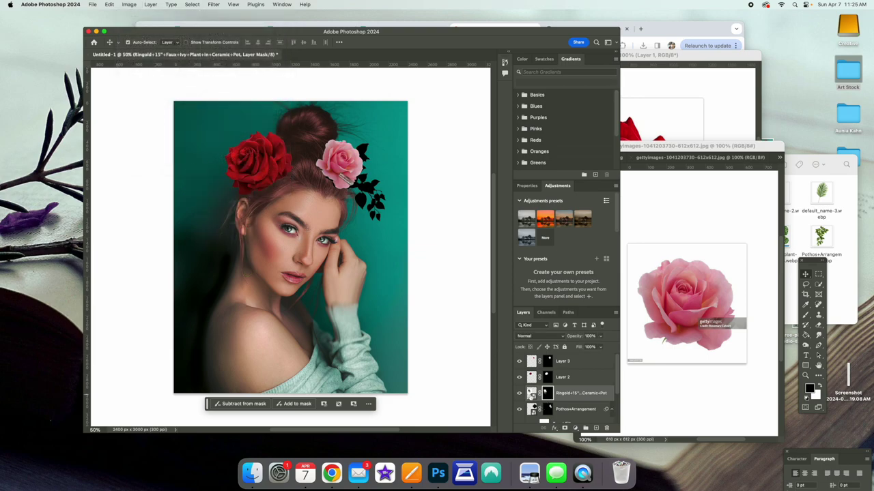
left_click(519, 395)
Step: Rasterize the Ringold ivy layer and desaturate its image
left_click(576, 396)
right_click(576, 396)
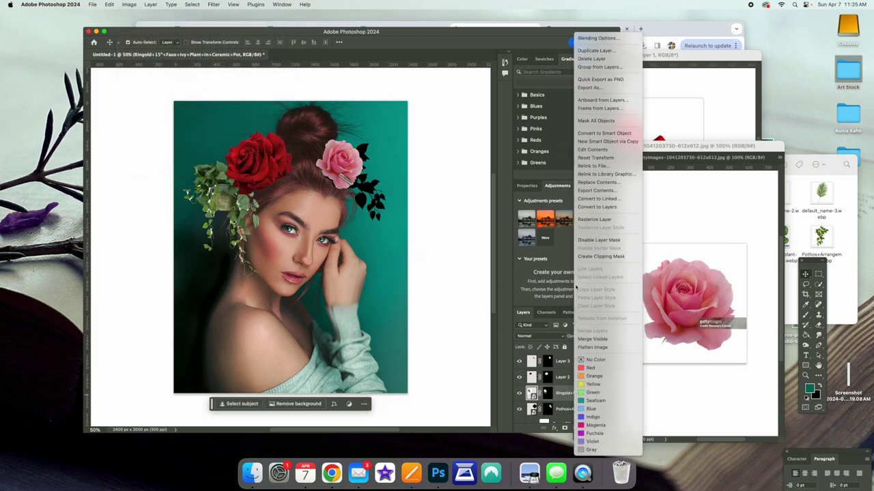
left_click(594, 219)
left_click(129, 4)
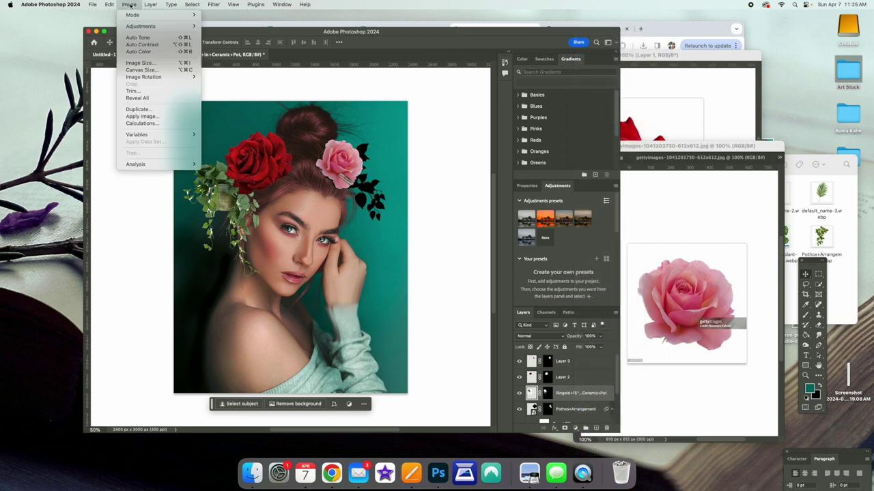
mouse_move(139, 26)
left_click(224, 170)
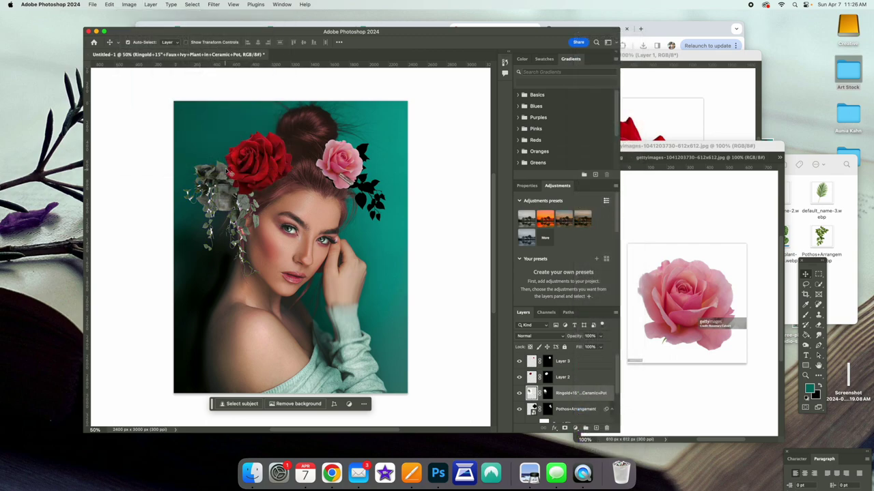
Step: Apply Threshold at level 255 to the Ringold ivy layer, and delete that layer from the portrait
left_click(129, 4)
mouse_move(140, 26)
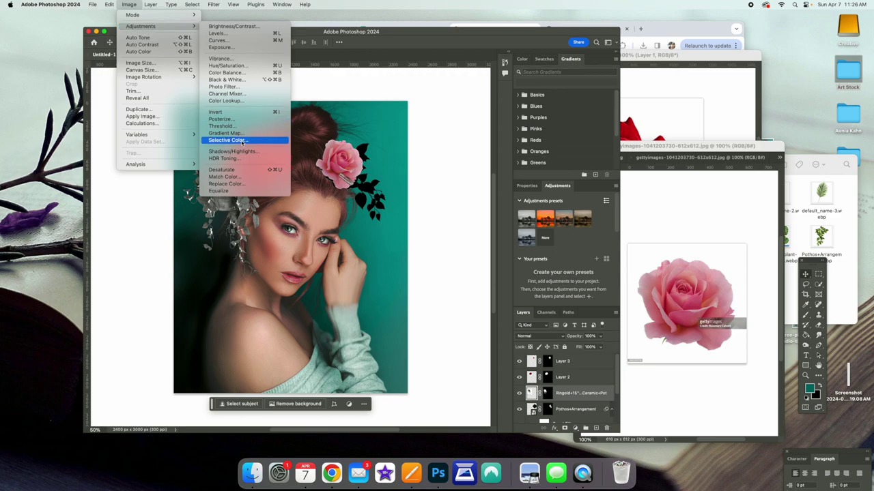
left_click(235, 127)
left_click_drag(534, 201, 615, 198)
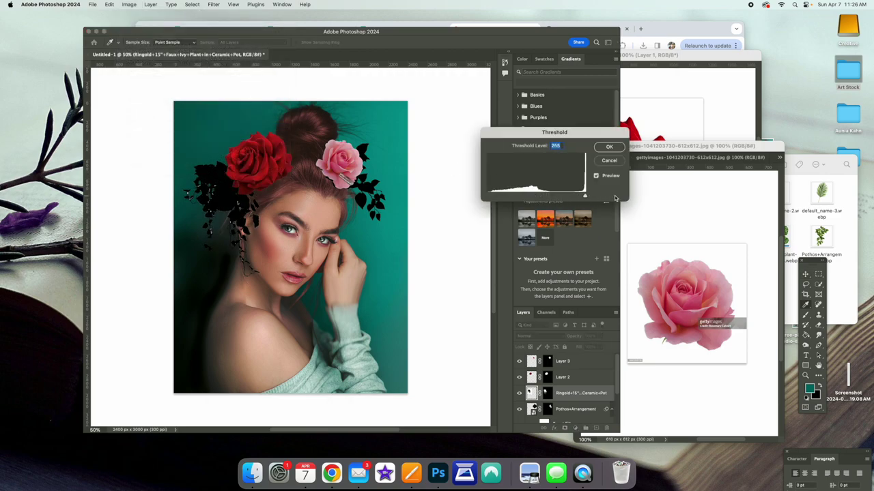
left_click(608, 147)
left_click_drag(599, 392, 580, 420)
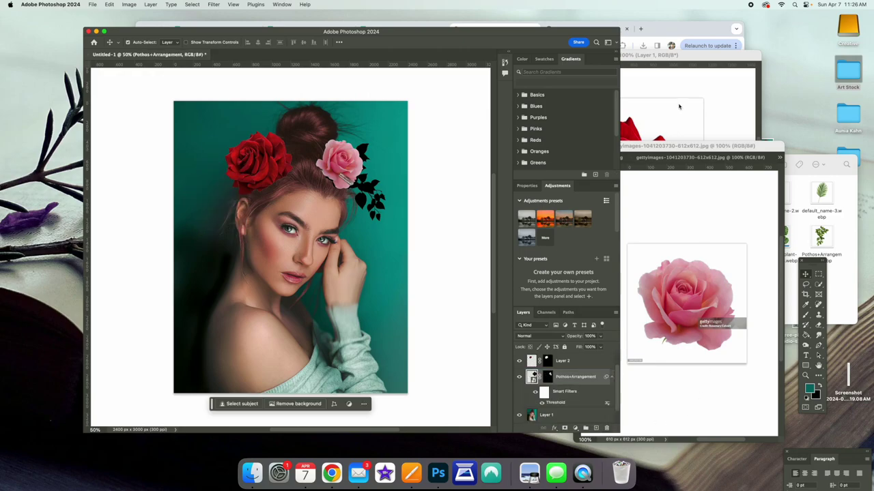
Step: Switch to Chrome and search Google Images for "leaves stock"
left_click(654, 46)
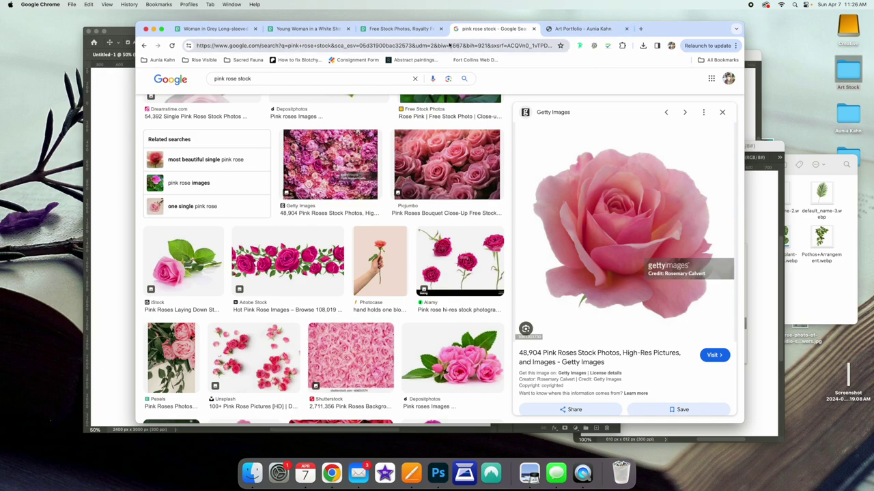
left_click(432, 45)
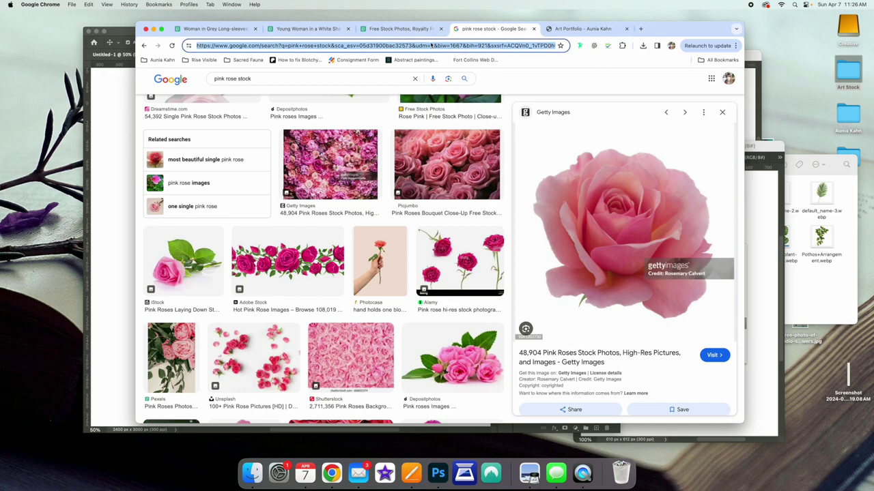
type("leaves s")
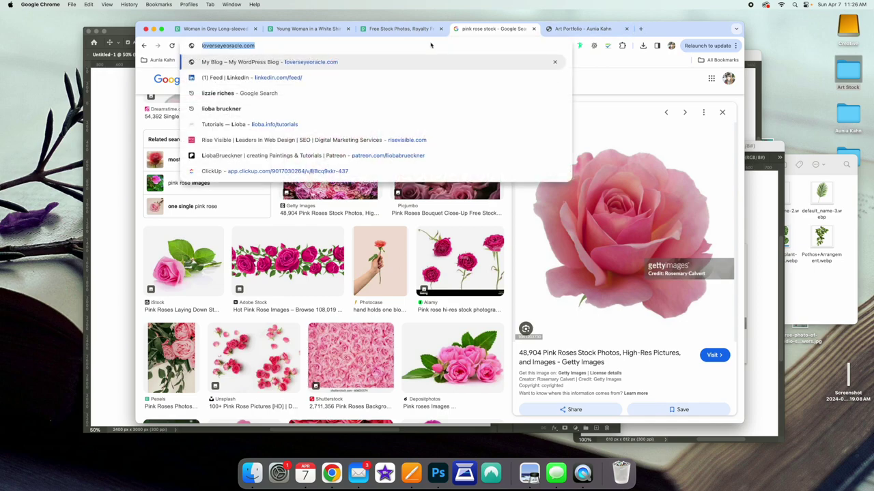
type("tocl")
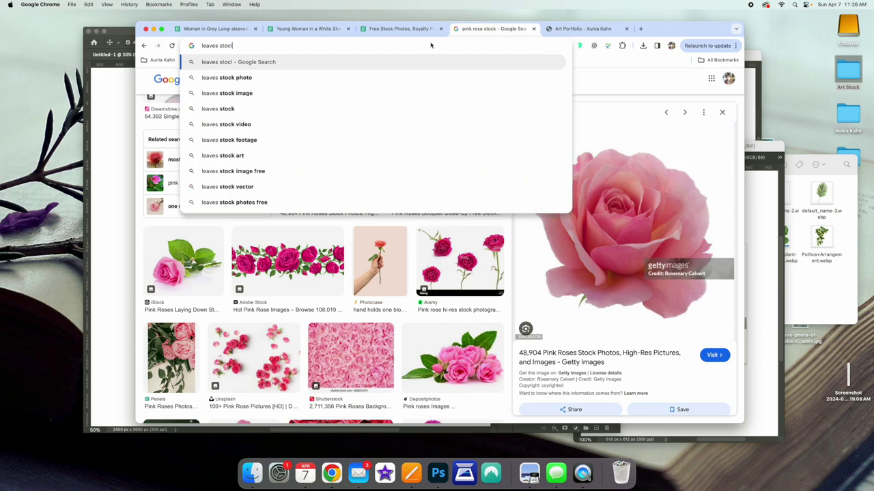
key("Return")
scroll(471, 115, "down", 1)
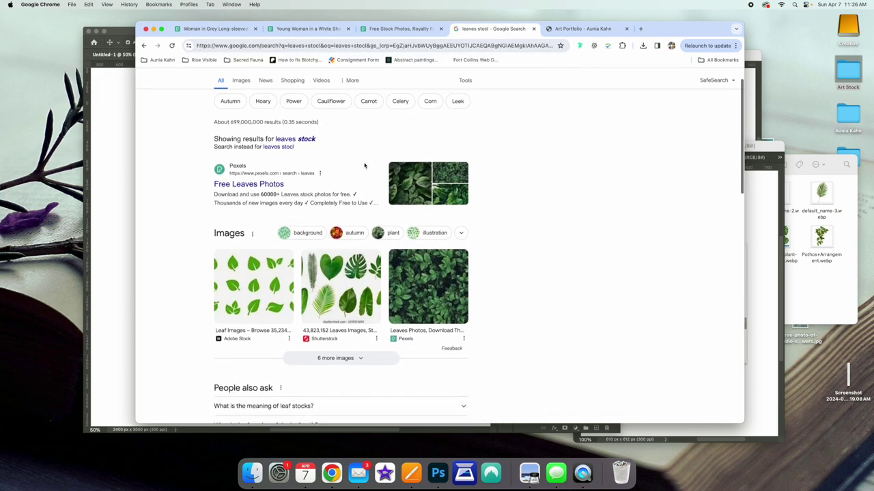
scroll(238, 114, "up", 2)
left_click(239, 115)
Step: Find the iStock tree branch with hanging green leaves in the image results and save it to the desktop
scroll(593, 250, "down", 5)
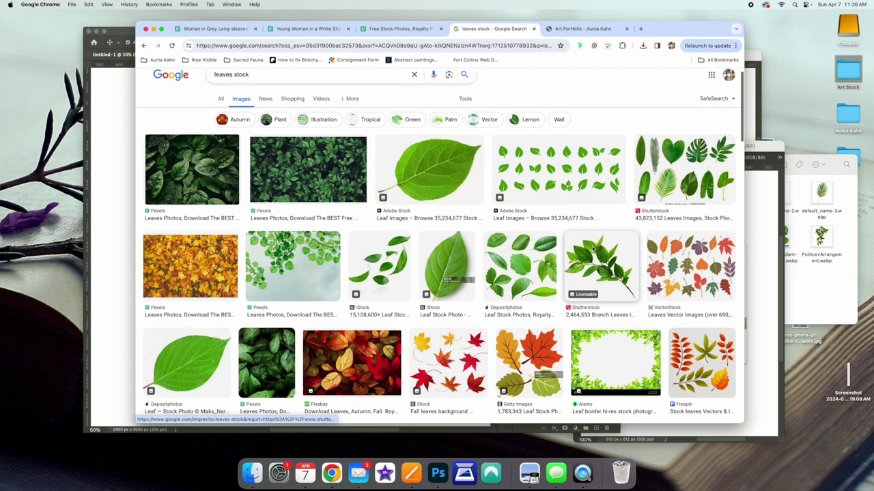
scroll(593, 250, "down", 2)
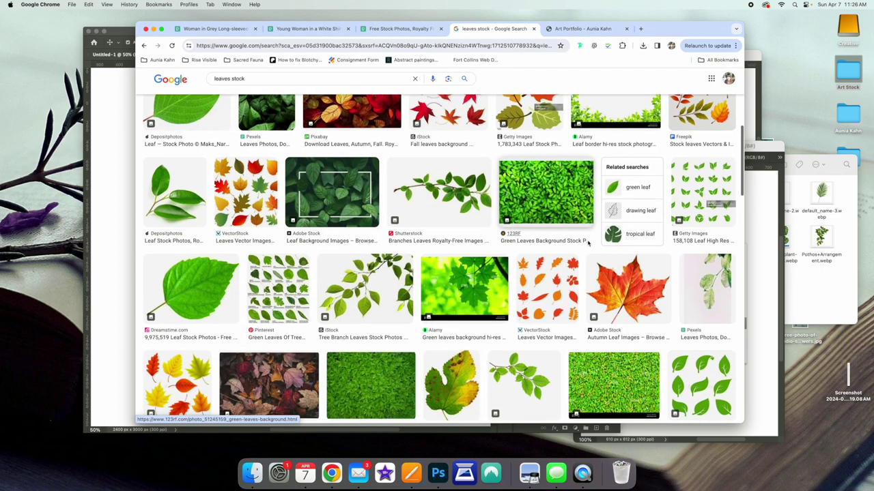
scroll(588, 243, "down", 2)
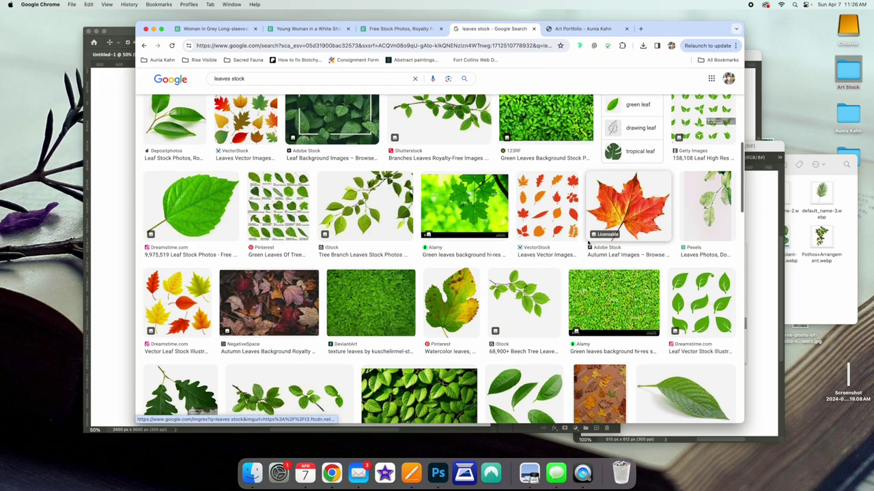
left_click(367, 204)
left_click_drag(615, 204, 833, 372)
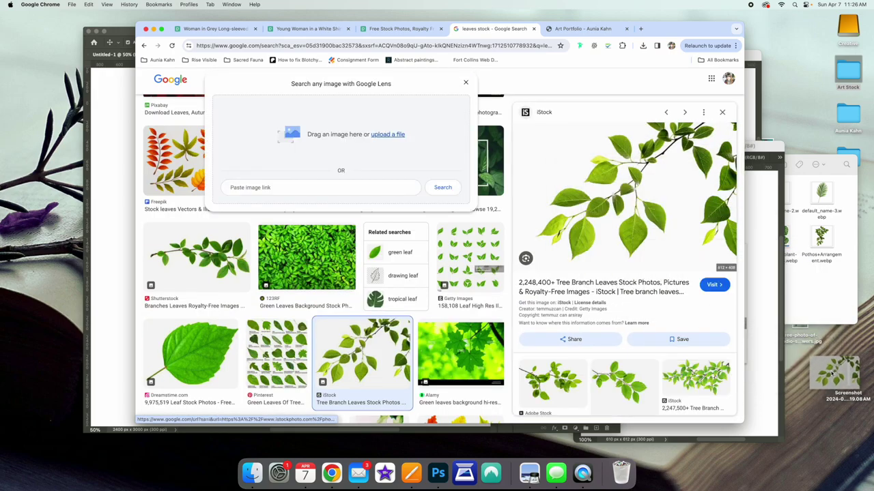
Step: Place the saved iStock branch image in the Photoshop portrait beside the red rose, enlarged to about 154%
left_click(436, 476)
left_click_drag(832, 372, 295, 259)
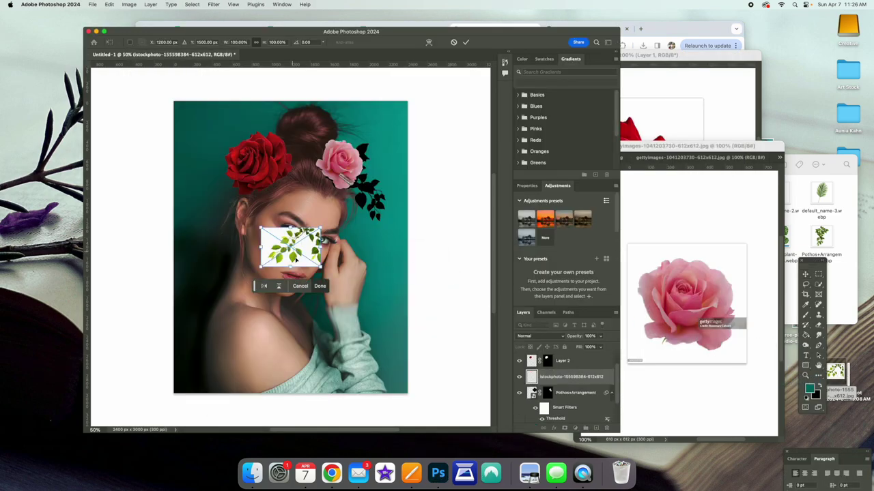
left_click_drag(261, 227, 228, 205)
left_click_drag(281, 252, 218, 235)
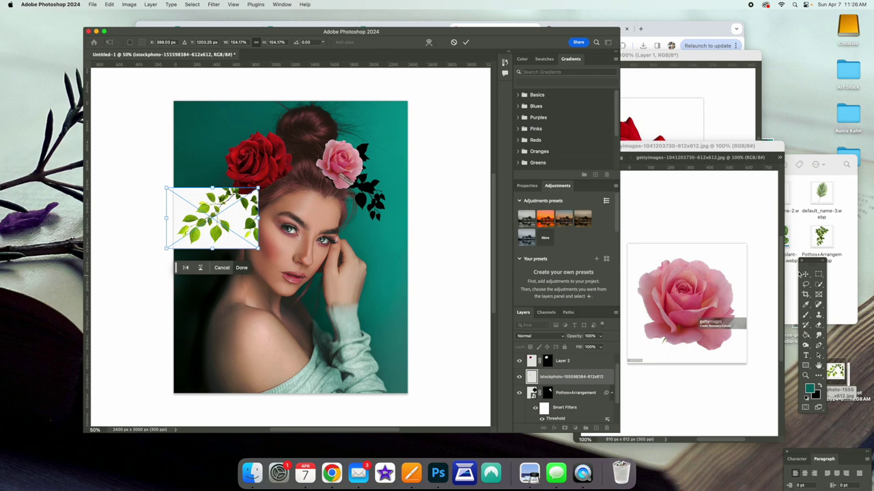
left_click(241, 268)
Step: Remove the branch image's background and move the leaves up so they tuck behind the red rose
left_click(278, 404)
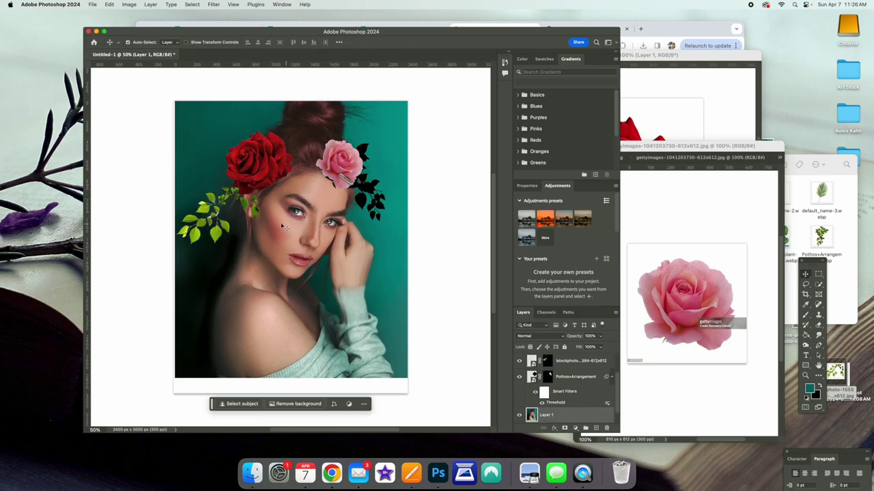
left_click_drag(202, 186, 216, 162)
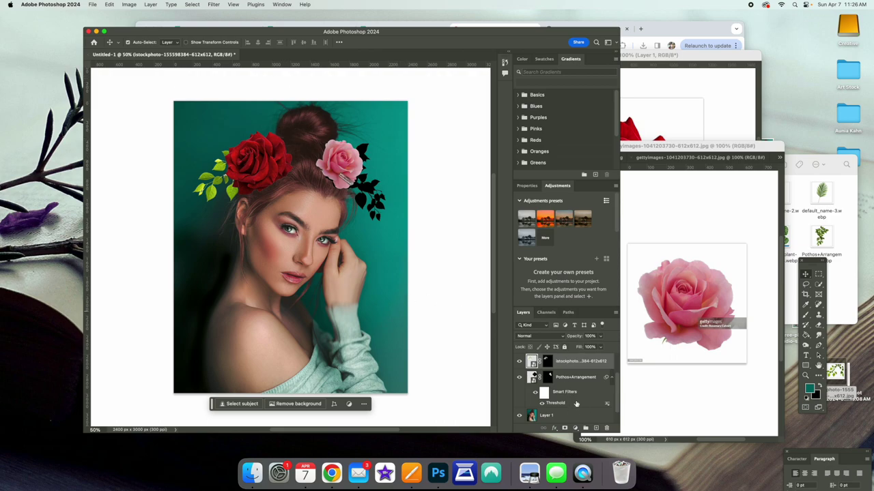
Step: Sample the teal backdrop colour and brush over the hair bun on a new layer directly above Layer 1
scroll(558, 404, "down", 2)
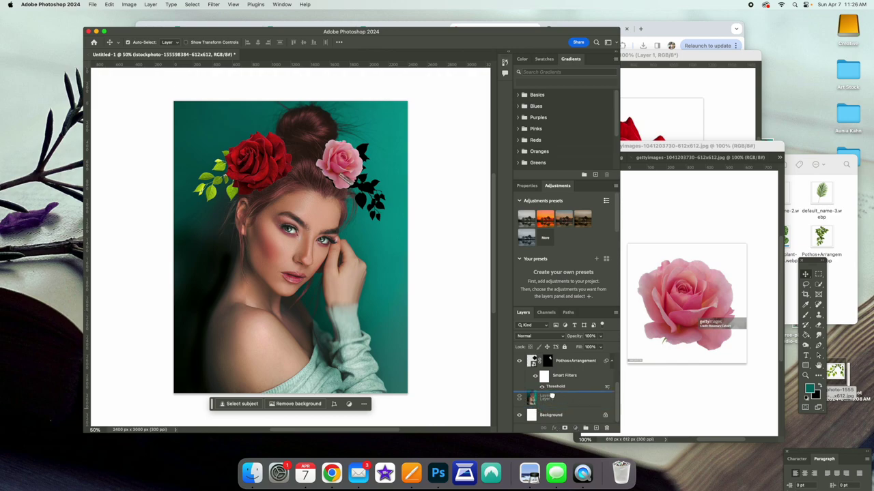
left_click(553, 398)
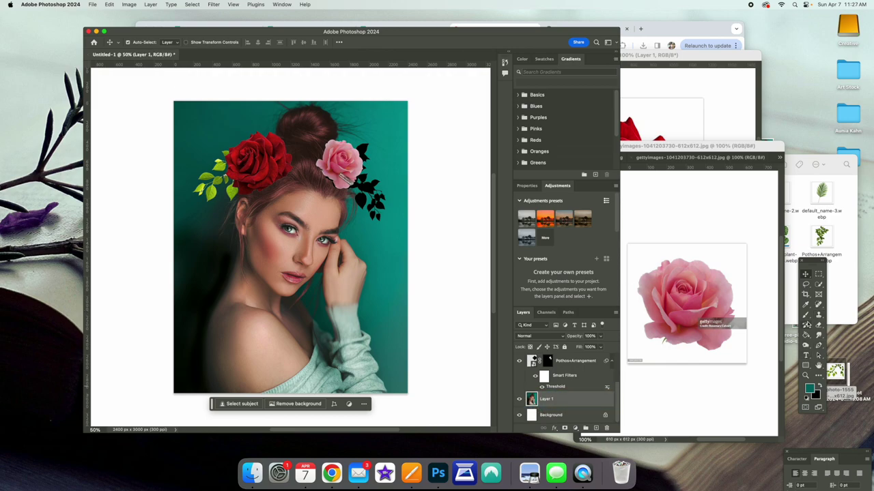
left_click(806, 305)
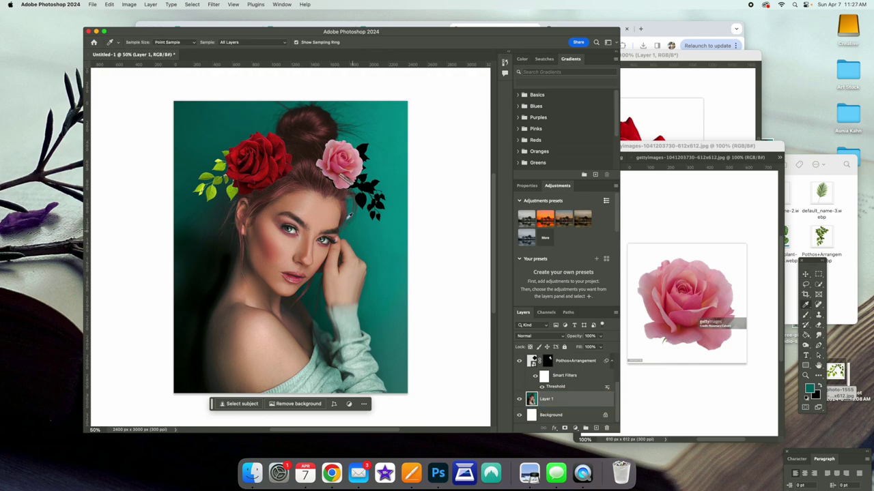
left_click(260, 119)
left_click(595, 428)
left_click(805, 315)
mouse_move(344, 145)
left_mouse_down()
mouse_move(315, 129)
mouse_move(273, 137)
mouse_move(325, 119)
mouse_move(317, 108)
left_mouse_up()
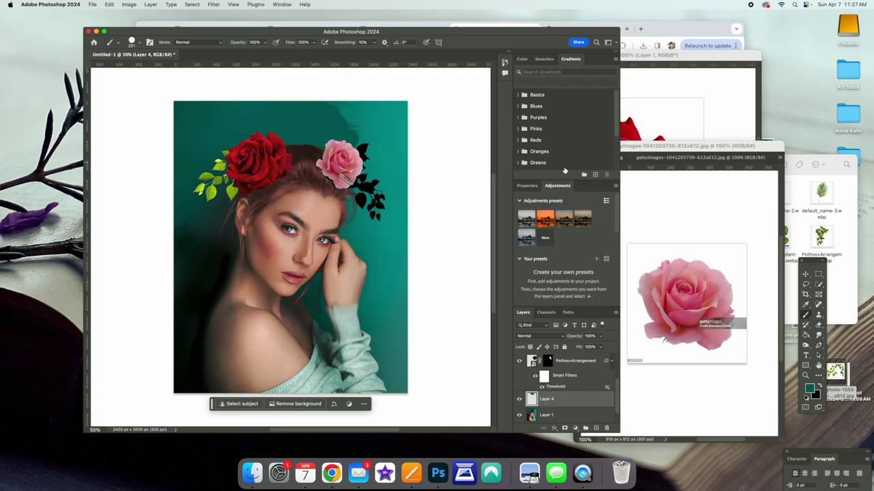
Step: Search Google Images in a new Chrome tab for "rose stock yellow"
left_click(641, 29)
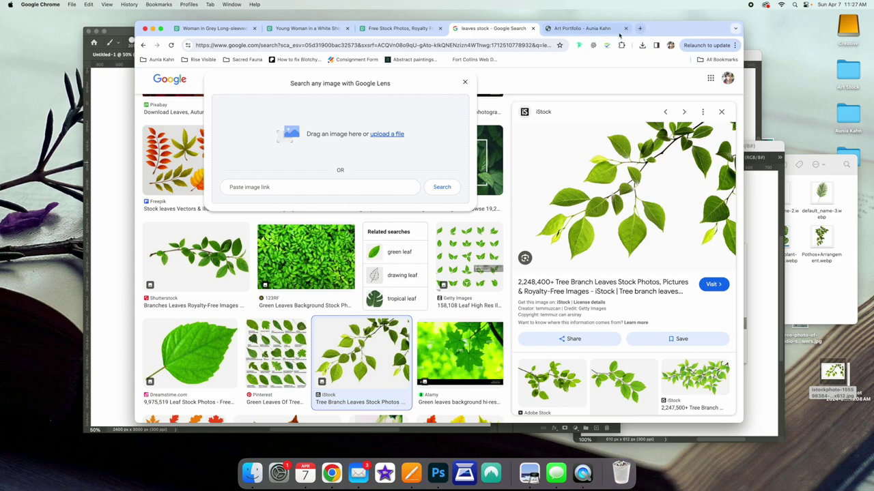
type("r")
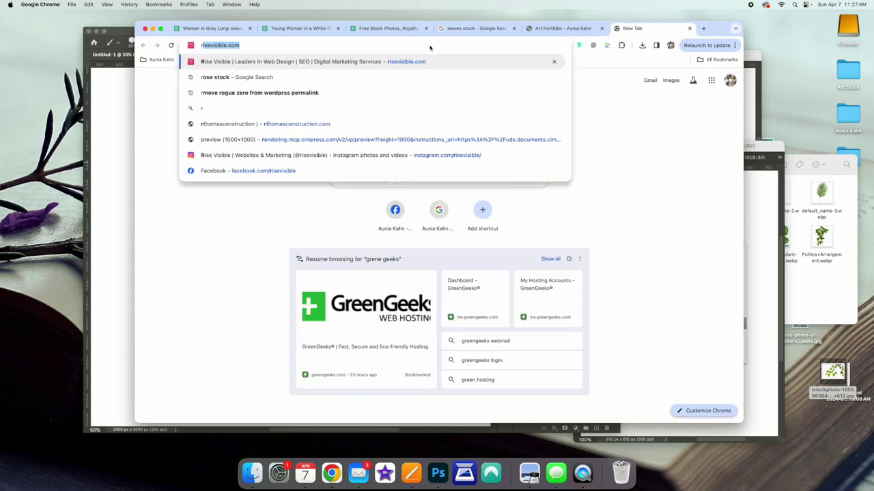
type("ose stock ye;")
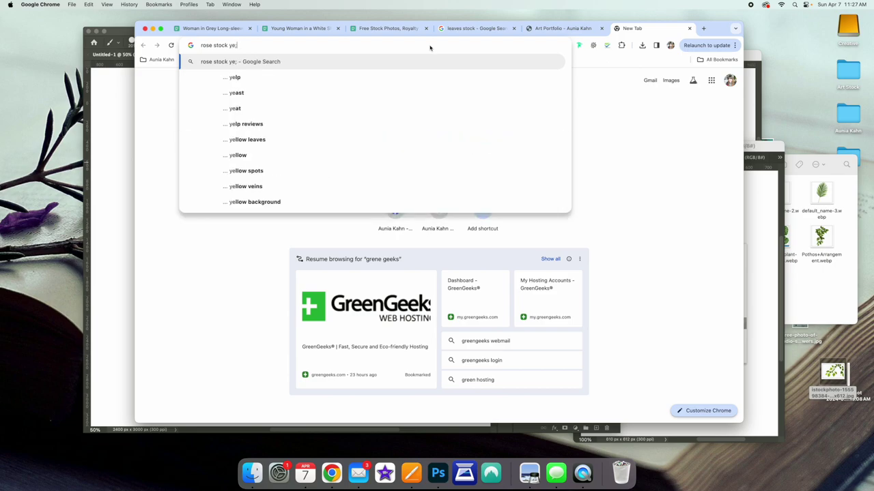
key("BackSpace")
type("low")
key("Return")
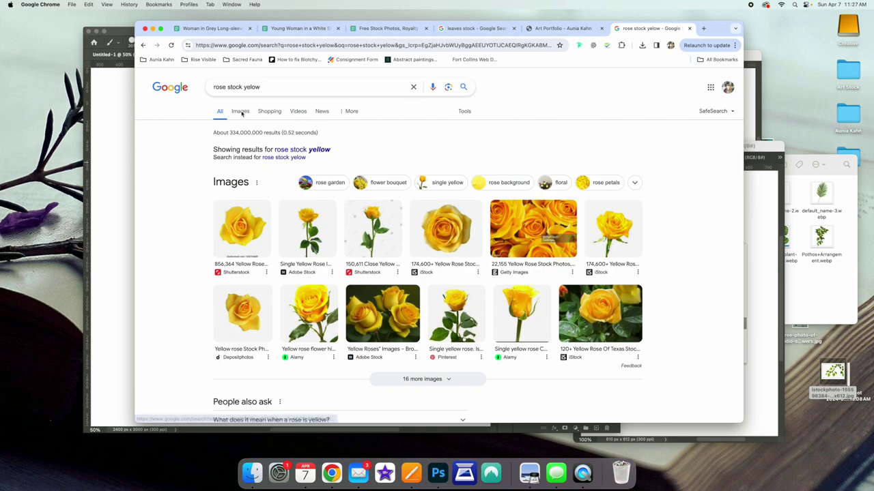
left_click(240, 111)
scroll(603, 88, "down", 1)
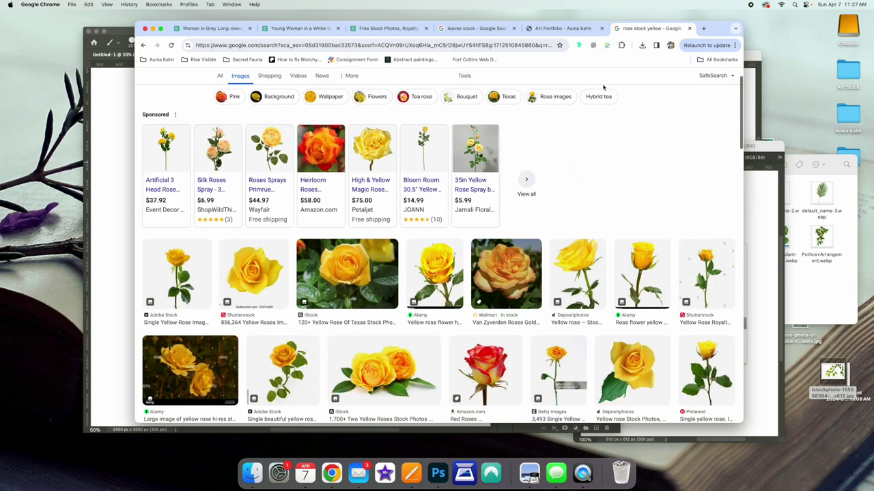
left_click(103, 115)
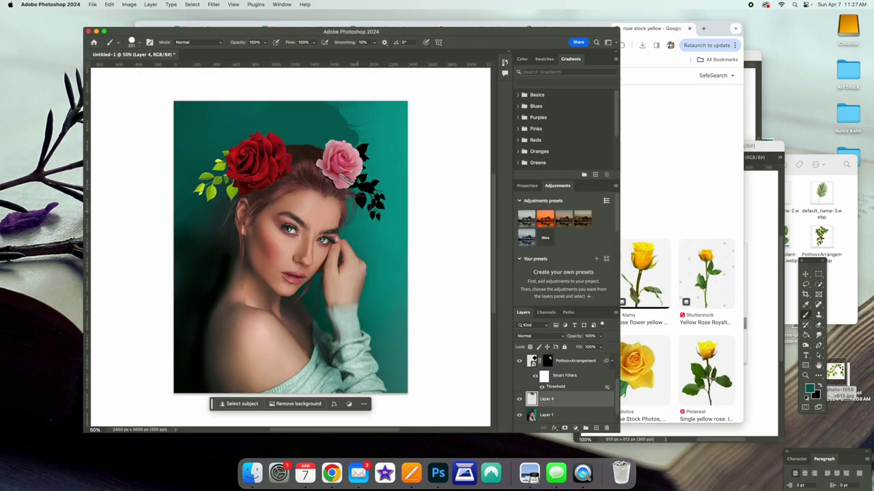
left_click(806, 275)
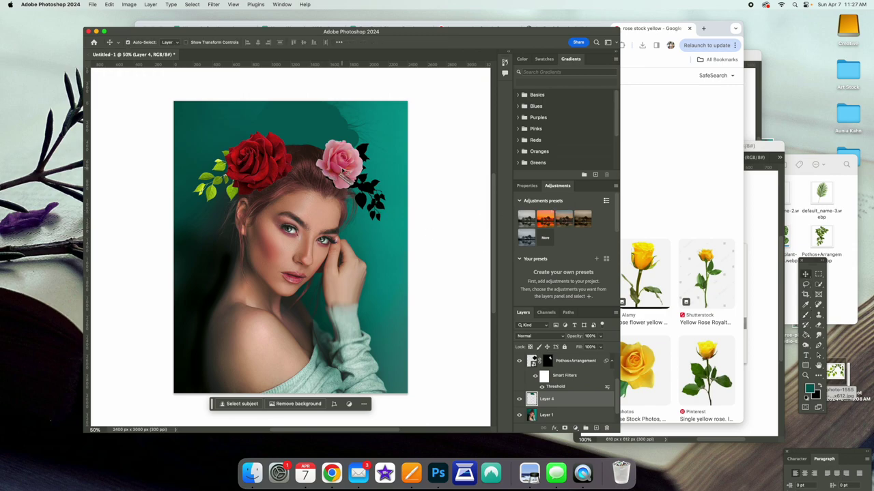
left_click(658, 171)
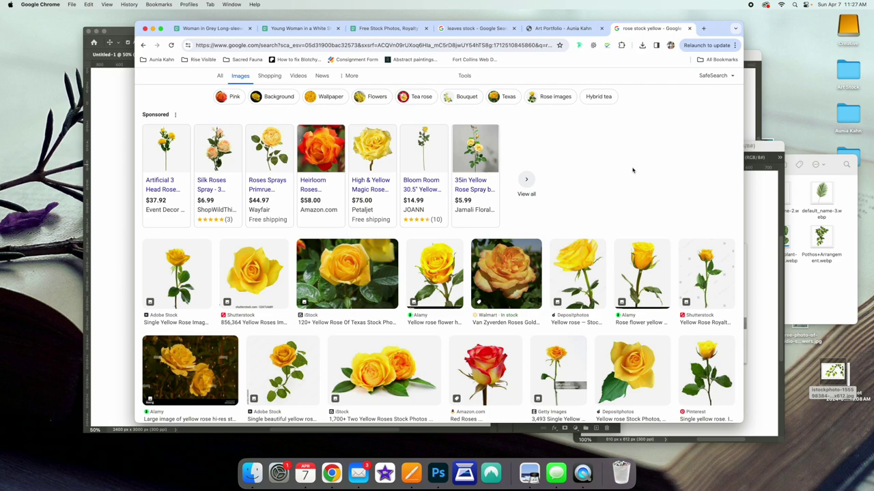
scroll(630, 170, "down", 1)
Step: Try recolouring the pink rose on Layer 3 in Photoshop using Hue/Saturation with Hue at -180
left_click(125, 118)
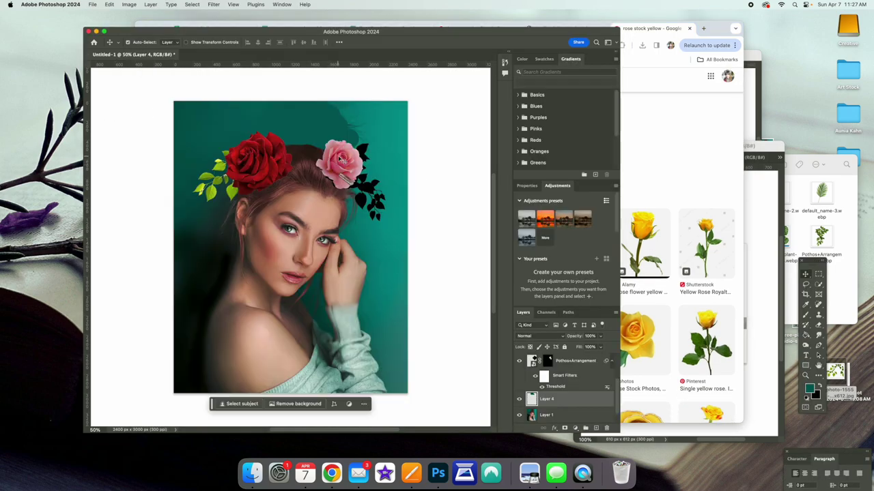
right_click(341, 157)
left_click(355, 161)
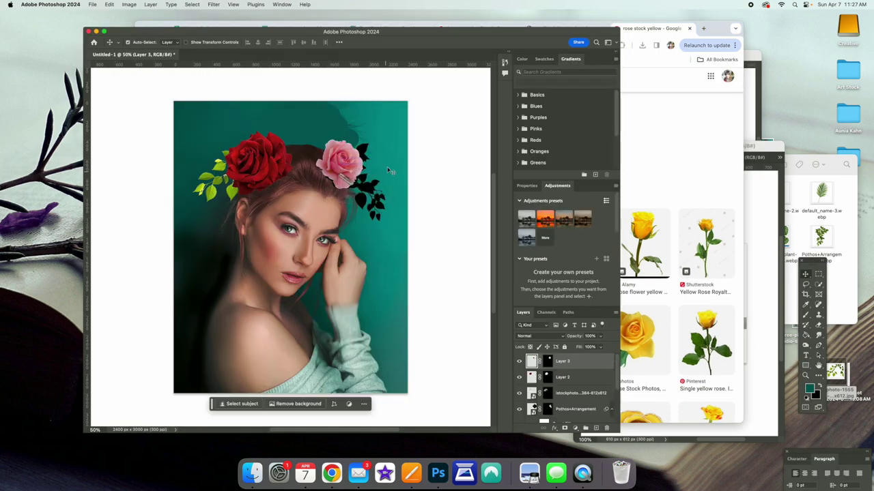
left_click(129, 4)
mouse_move(154, 26)
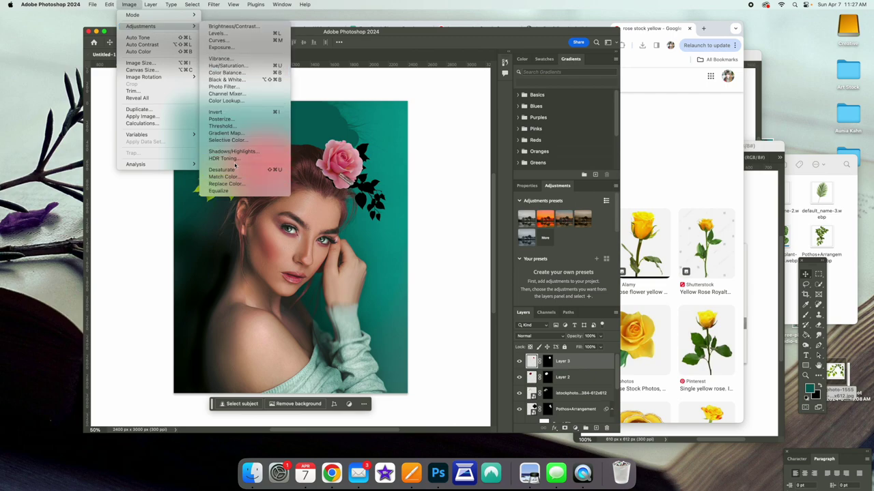
left_click(230, 67)
left_click_drag(635, 147, 593, 141)
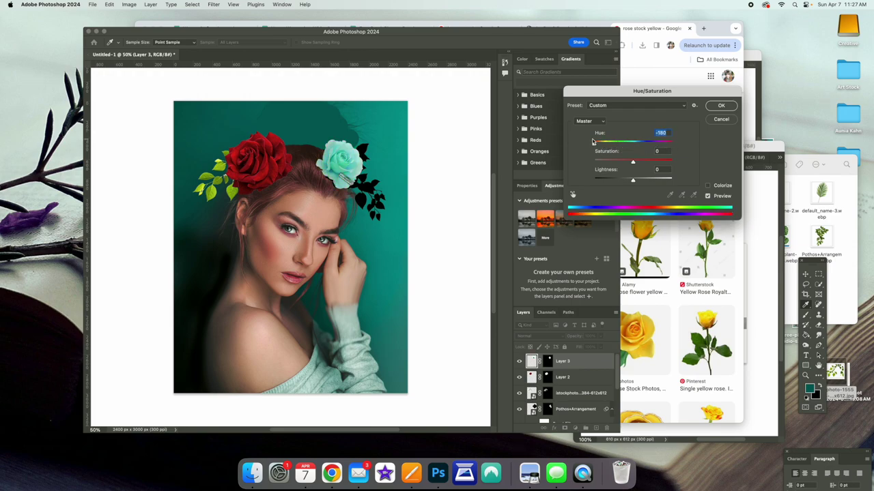
left_click(720, 119)
Step: Discard the hue change, look through the "rose stock yellow" image results in Chrome and preview Vecteezy's set of yellow roses
left_click(710, 148)
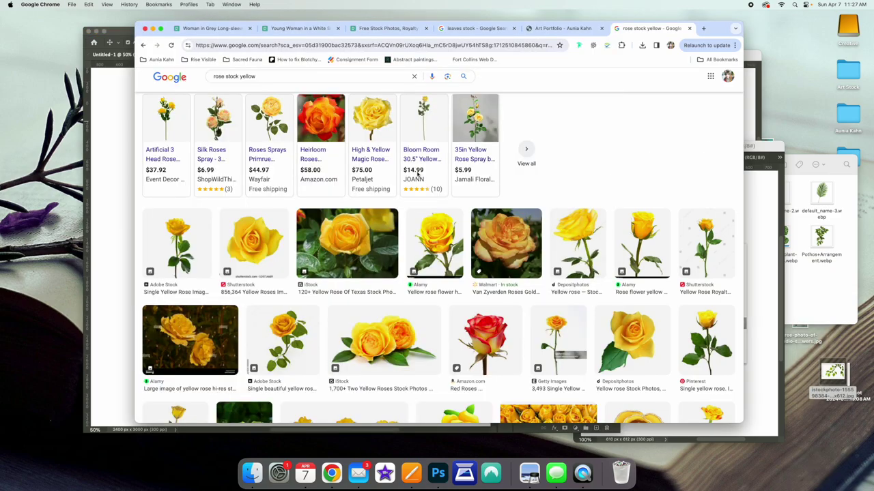
left_click(102, 172)
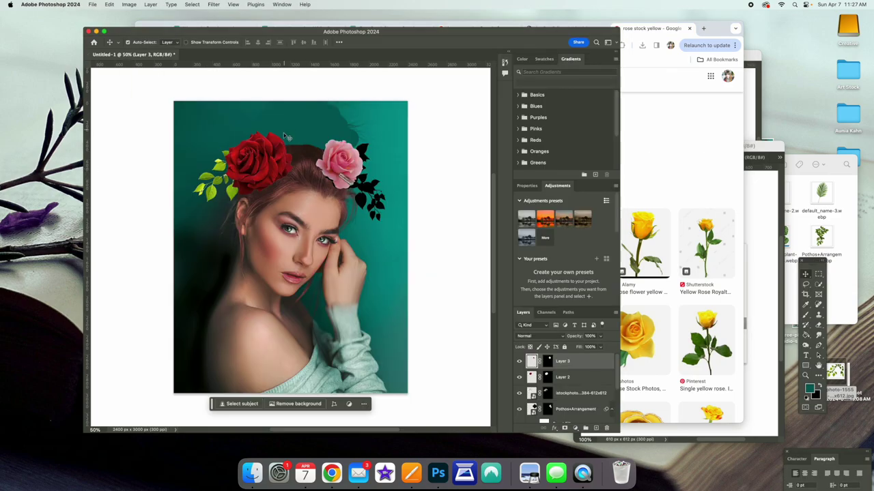
left_click(634, 198)
scroll(546, 239, "down", 5)
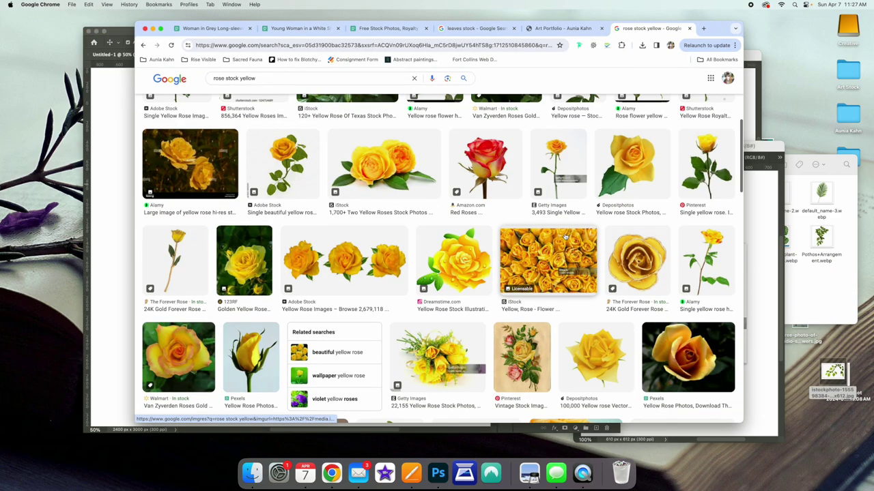
scroll(541, 234, "down", 10)
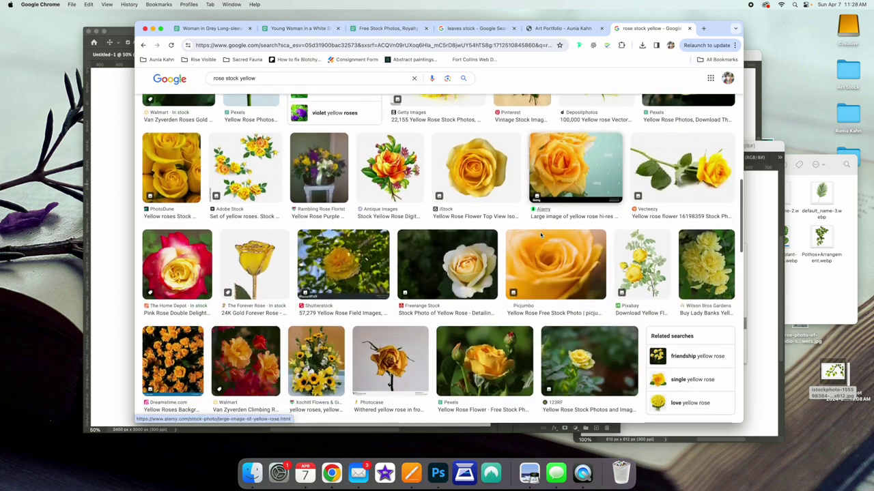
scroll(541, 235, "down", 5)
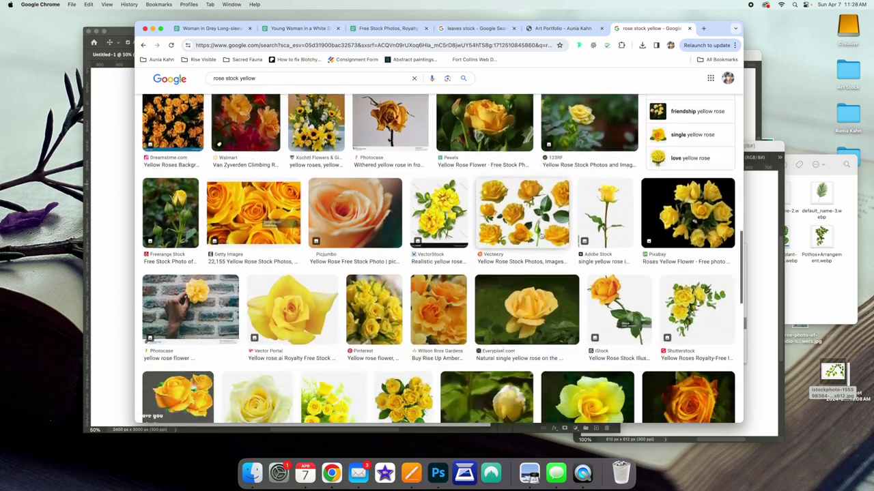
left_click(531, 232)
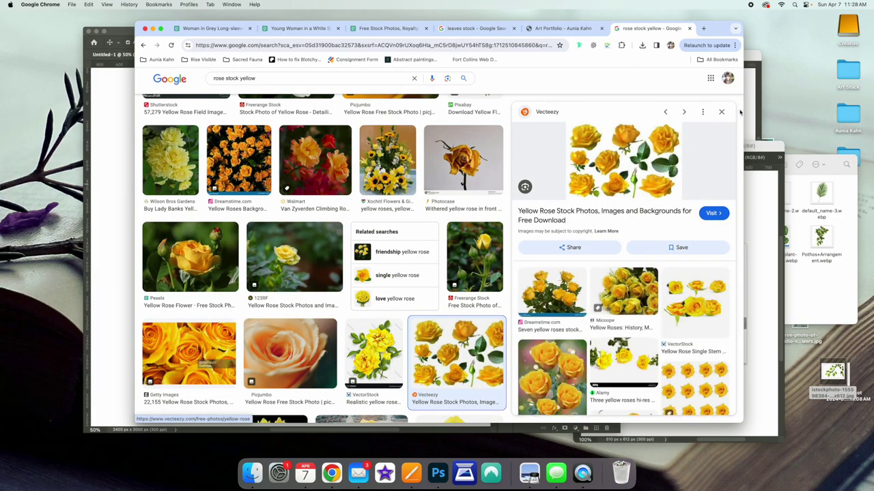
Step: Open Vecteezy's page for the isolated yellow roses set with leaves and dismiss the promotional pop-up
left_click(645, 176)
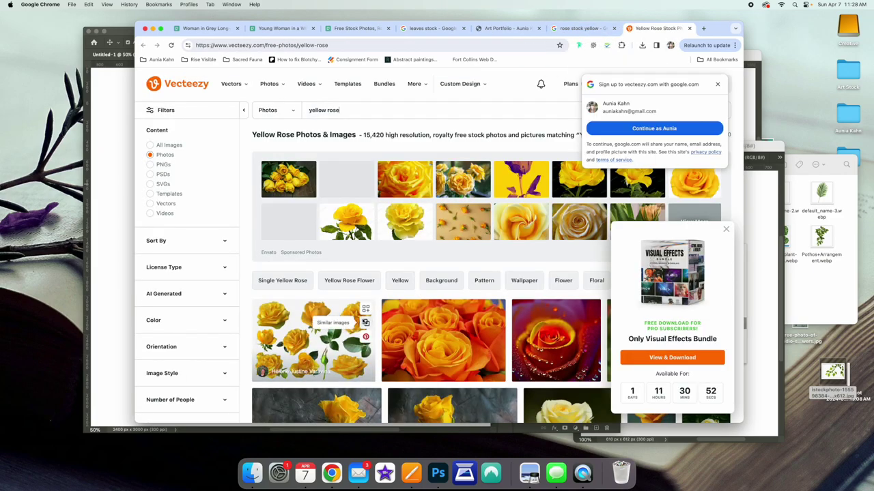
left_click(340, 316)
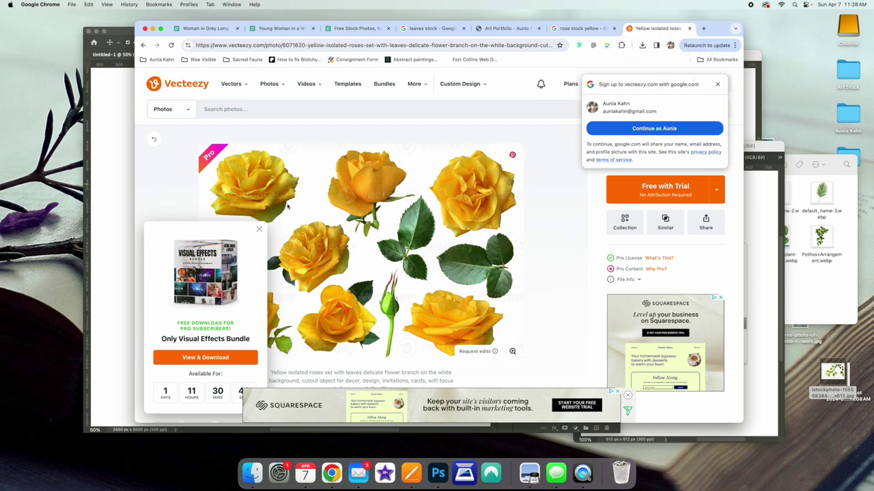
left_click(258, 230)
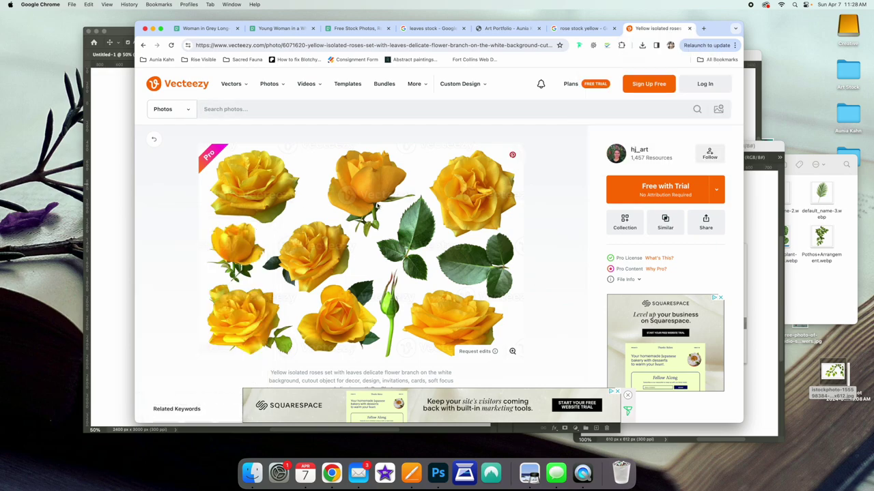
Step: Move the Chrome and Finder windows aside, enlarge the wide-open yellow rose beside the green bud and capture it in a screenshot
left_click_drag(709, 26, 667, 17)
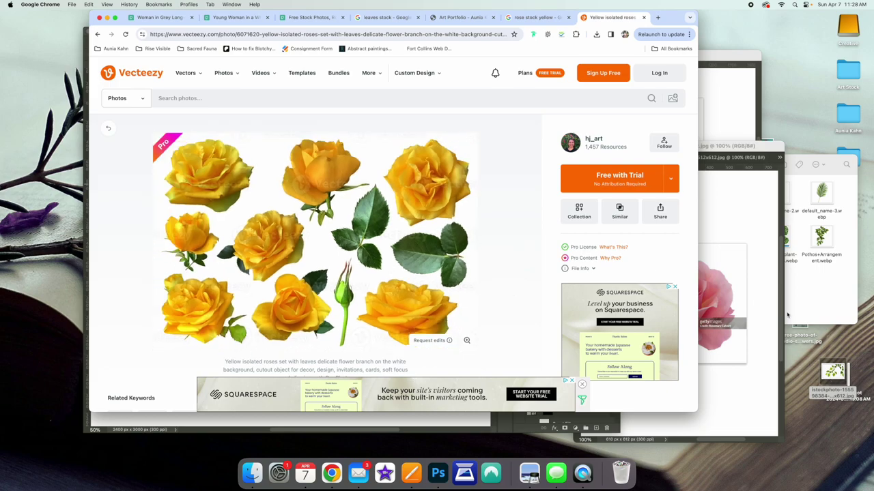
left_click_drag(817, 164, 804, 318)
left_click(506, 157)
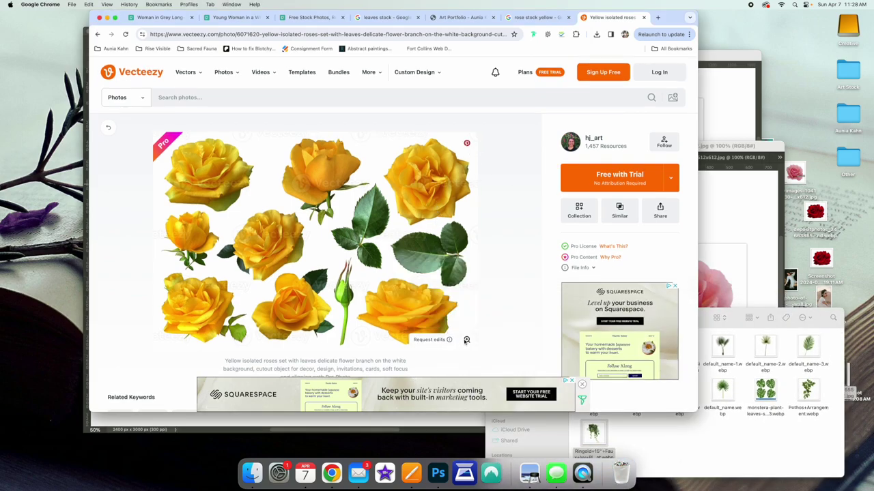
left_click(419, 275)
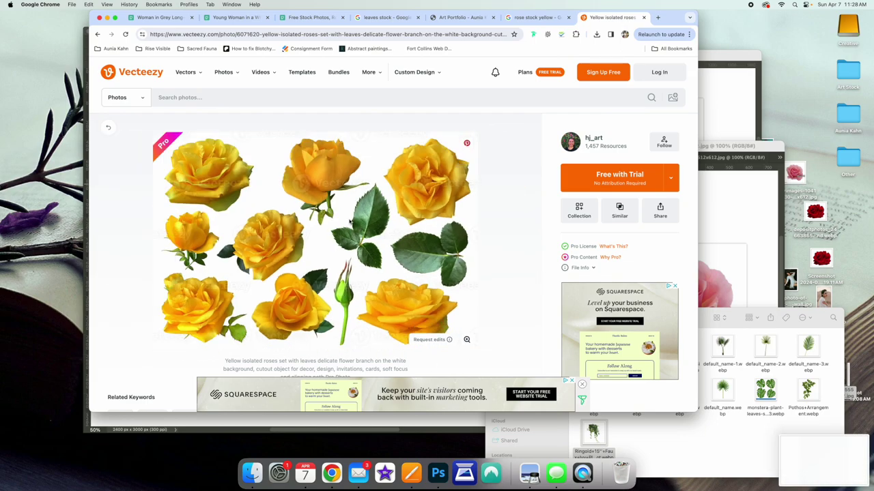
left_click(418, 298)
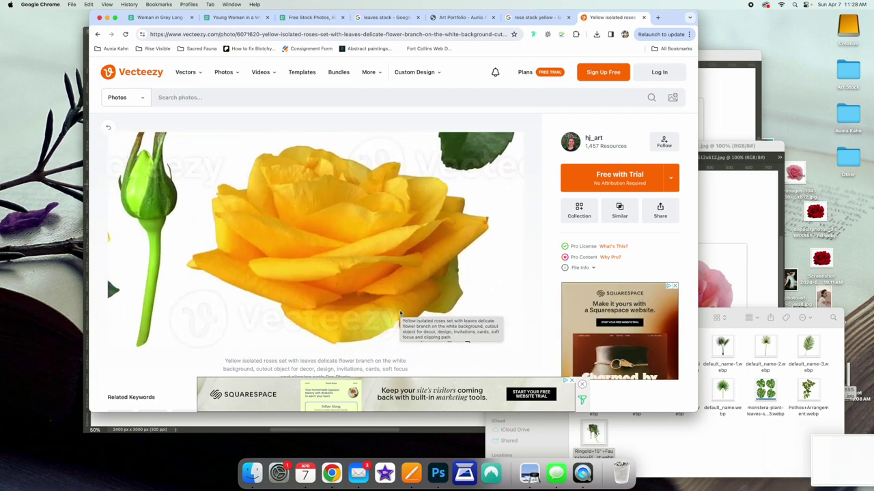
key("super+shift+4")
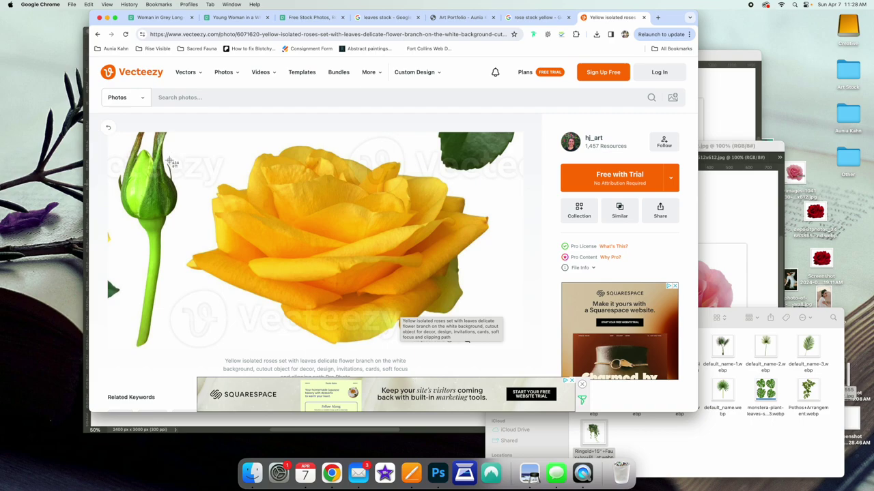
left_click_drag(146, 136, 490, 365)
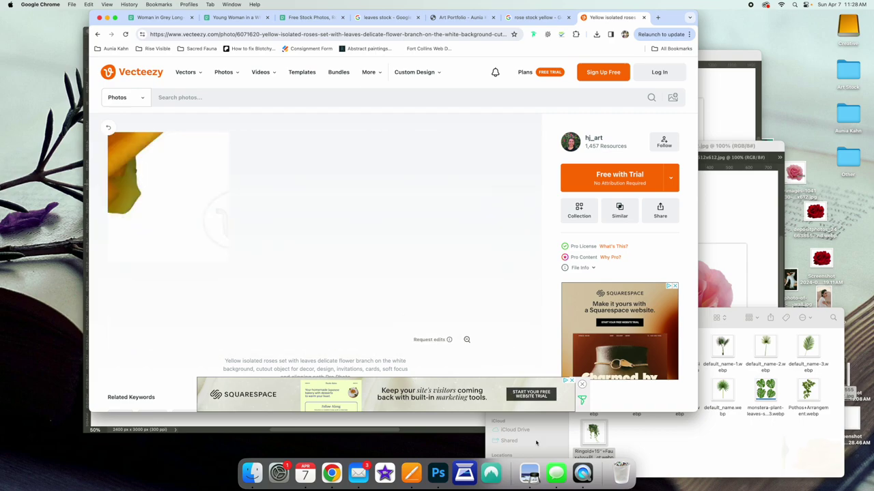
Step: Place the yellow rose screenshot in the Photoshop portrait document as a new layer and remove its background
left_click(437, 473)
left_click_drag(822, 461, 317, 265)
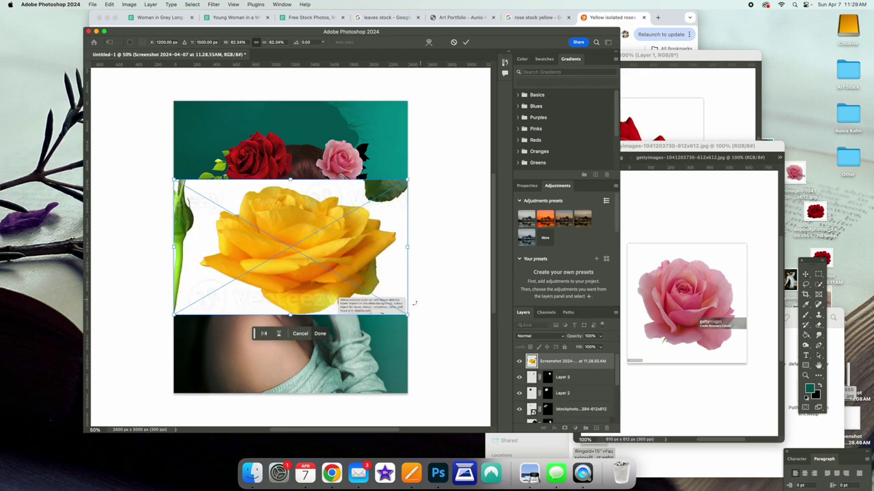
left_click(806, 274)
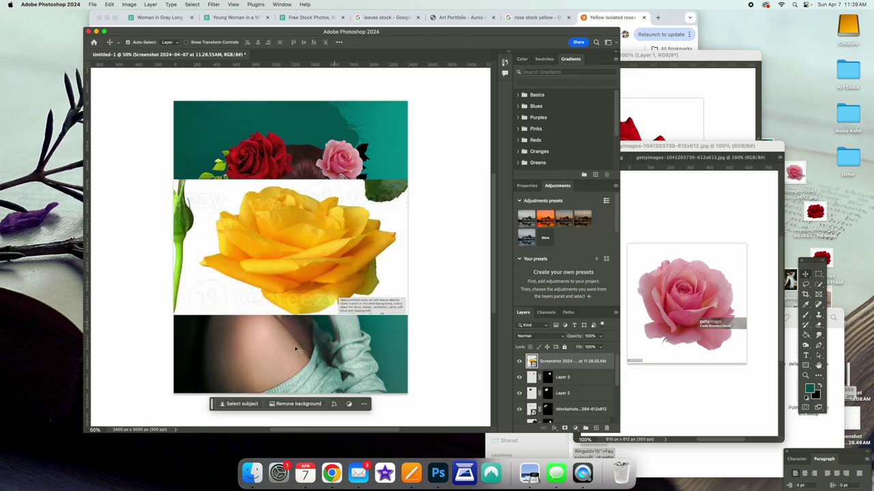
left_click(285, 403)
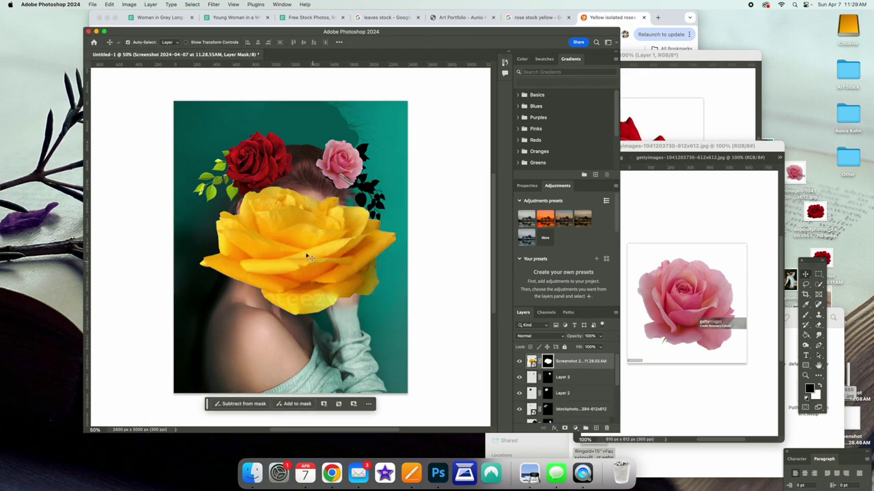
Step: Scale down the yellow rose and position it on top of the head between the red and pink roses
left_click(109, 4)
left_click(143, 184)
left_click_drag(407, 314, 263, 232)
left_click_drag(230, 232, 304, 162)
left_click(805, 274)
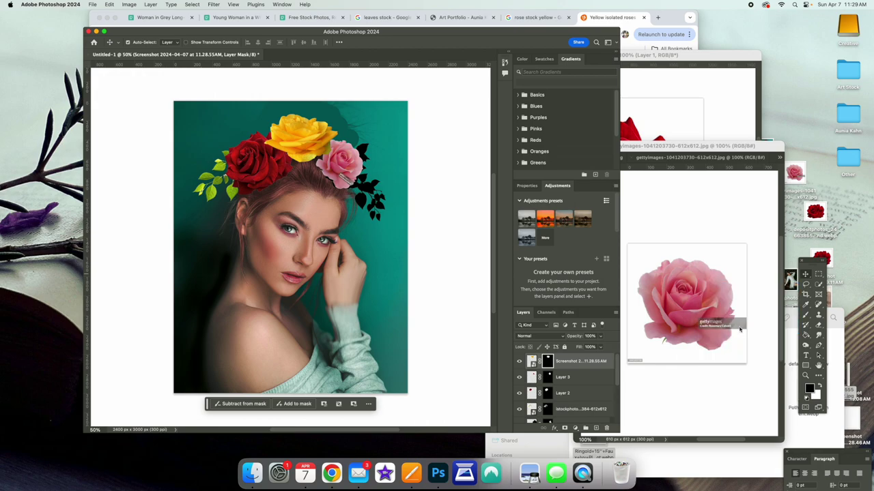
Step: Merge Layer 1 with Layer 4 and remove the background from the merged portrait layer
scroll(566, 389, "down", 3)
left_click(557, 408)
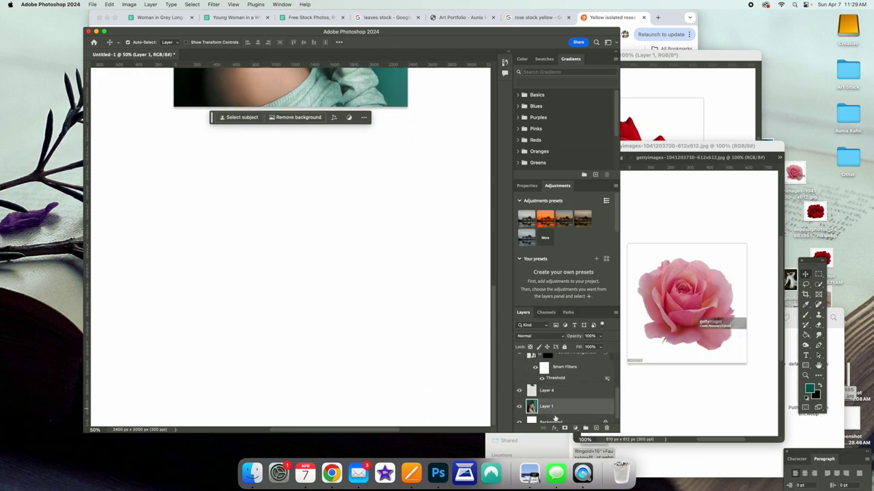
key("super+e")
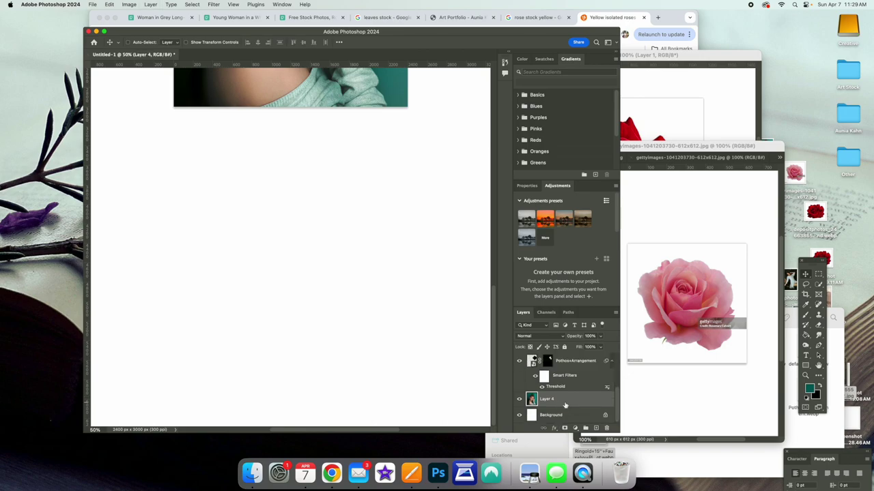
scroll(376, 321, "up", 10)
scroll(376, 321, "down", 5)
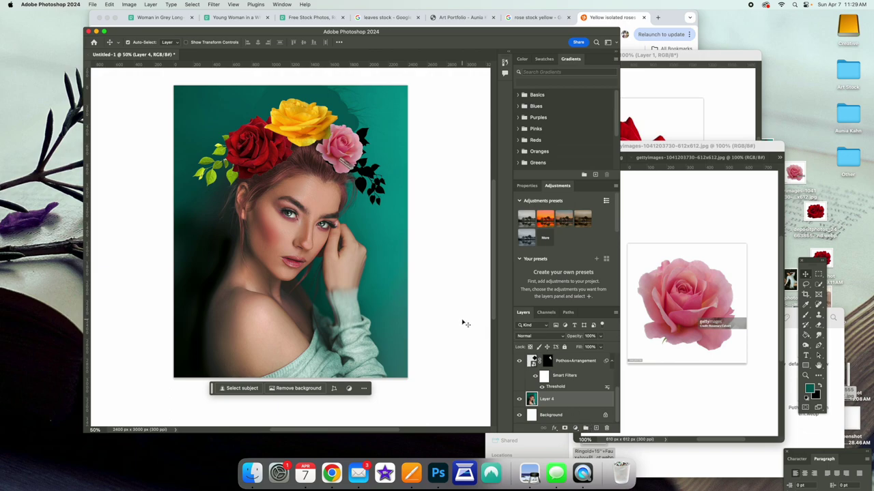
scroll(463, 323, "left", 5)
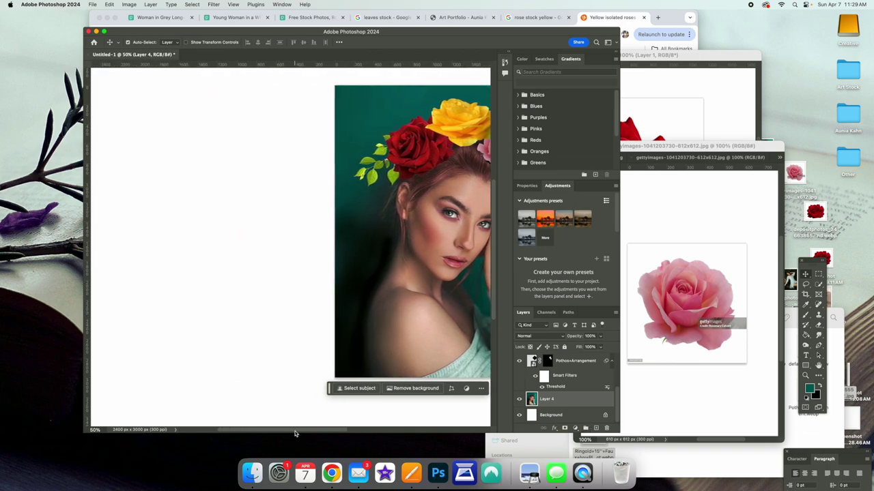
scroll(295, 434, "right", 5)
left_click(290, 388)
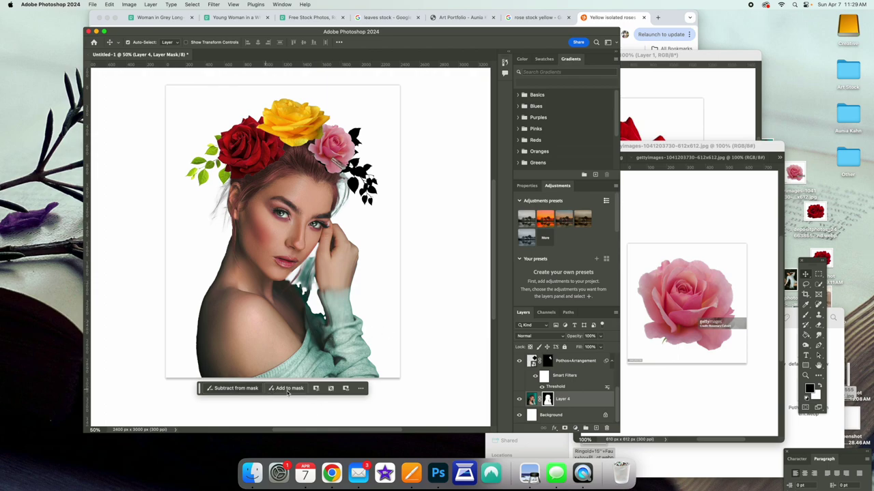
Step: Try restoring the area between the chin and raised hand on Layer 4's mask and subtracting its teal with a 65 px brush
left_click(295, 392)
mouse_move(322, 318)
left_mouse_down()
mouse_move(283, 284)
mouse_move(317, 311)
mouse_move(303, 282)
mouse_move(319, 247)
mouse_move(292, 284)
mouse_move(316, 315)
mouse_move(315, 273)
left_mouse_up()
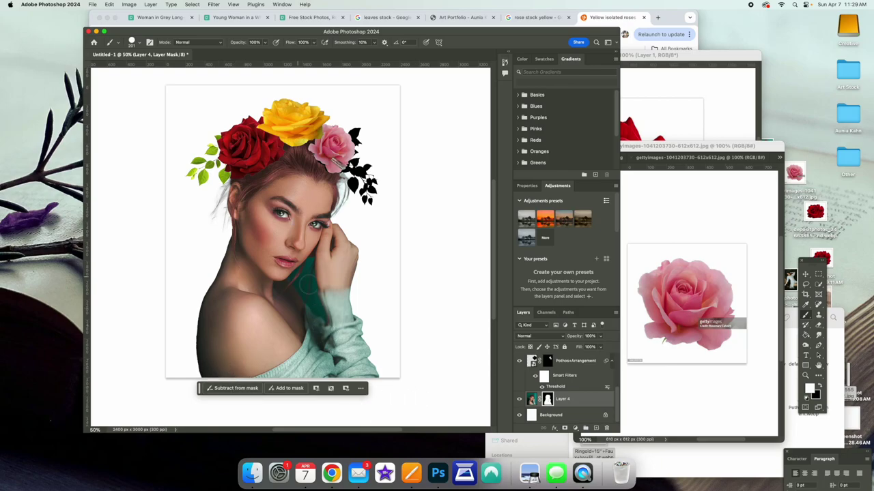
left_click(240, 388)
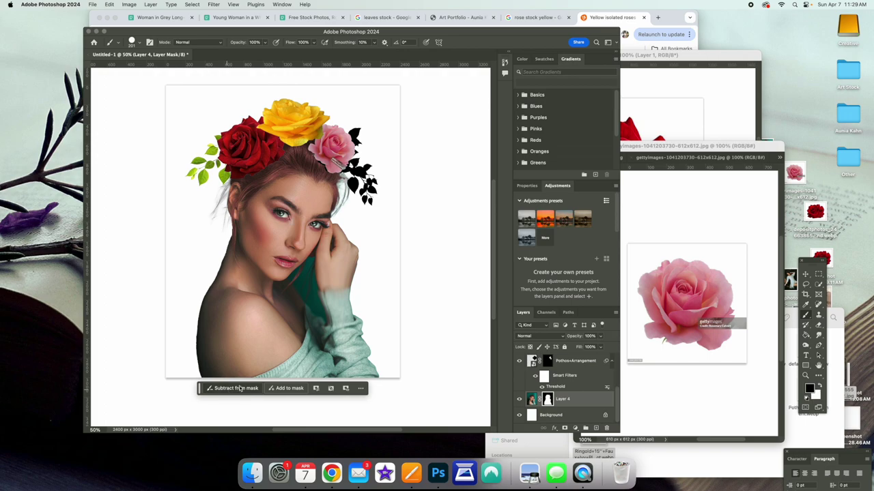
left_click(140, 43)
left_click_drag(162, 68, 144, 68)
left_click_drag(311, 262, 326, 287)
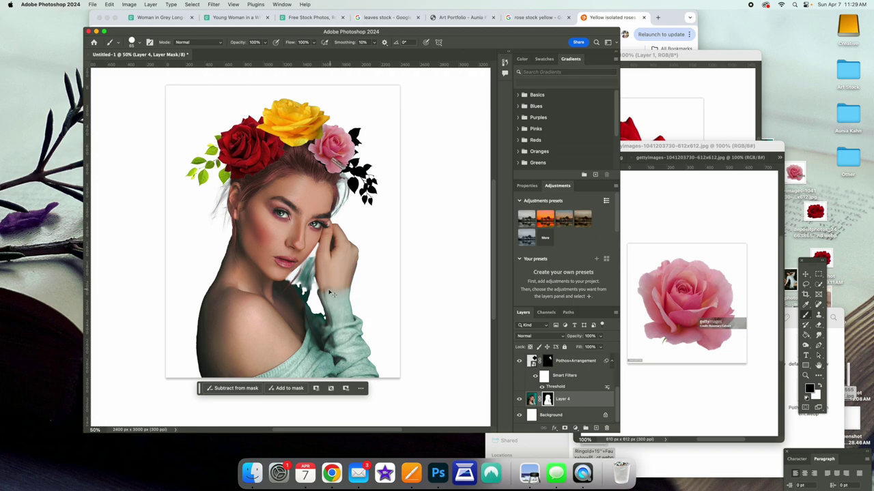
Step: Undo the mask strokes made between the chin and the raised hand
key("super+z")
key("super+z")
left_click(109, 5)
left_click(137, 26)
Step: Restore the neck and sweater edge beside the gap on Layer 4's mask, and subtract the teal fringe there with a 30 px brush
left_click(281, 389)
mouse_move(294, 282)
left_mouse_down()
mouse_move(309, 299)
mouse_move(288, 282)
mouse_move(320, 288)
mouse_move(309, 301)
mouse_move(329, 325)
left_mouse_up()
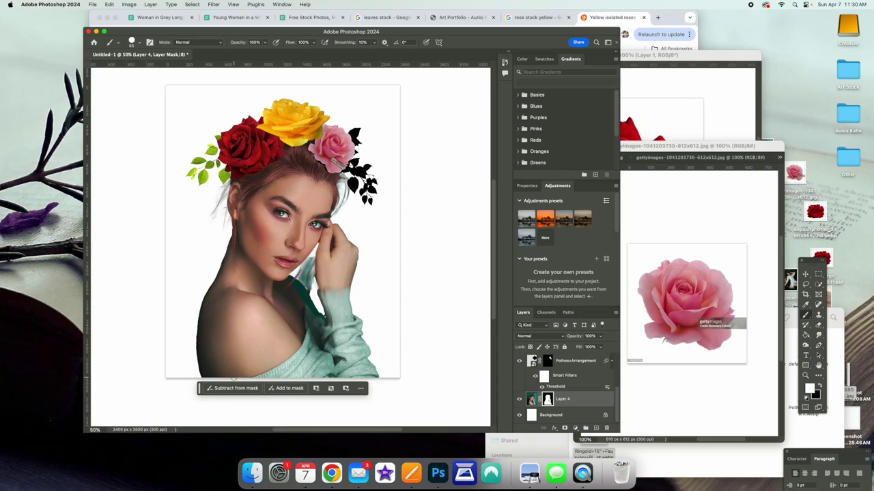
left_click(233, 388)
left_click(139, 42)
left_click_drag(145, 66, 134, 67)
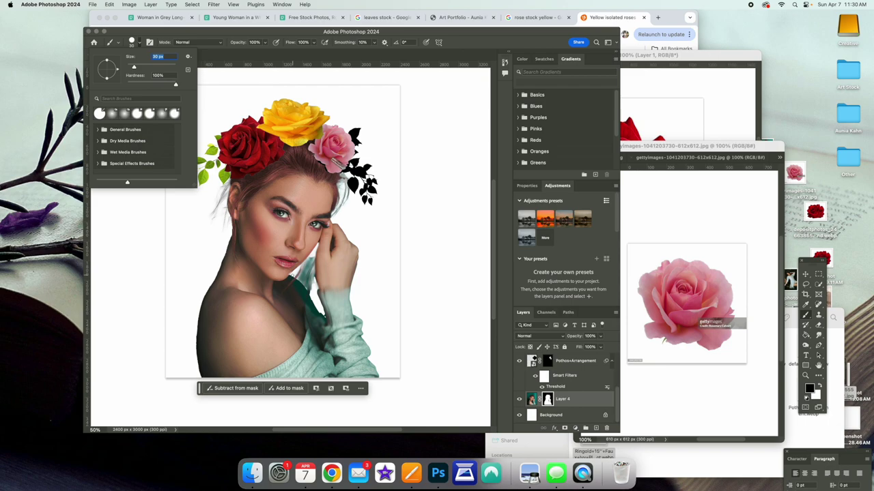
key("Return")
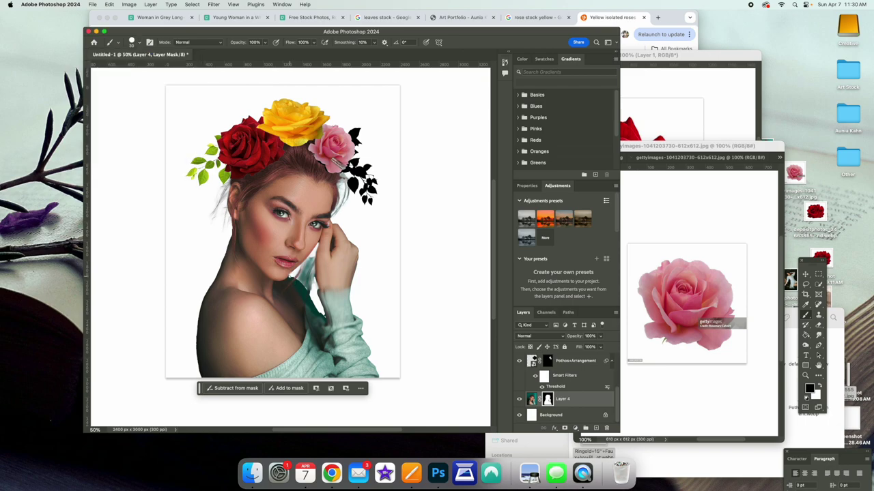
left_click_drag(291, 278, 298, 287)
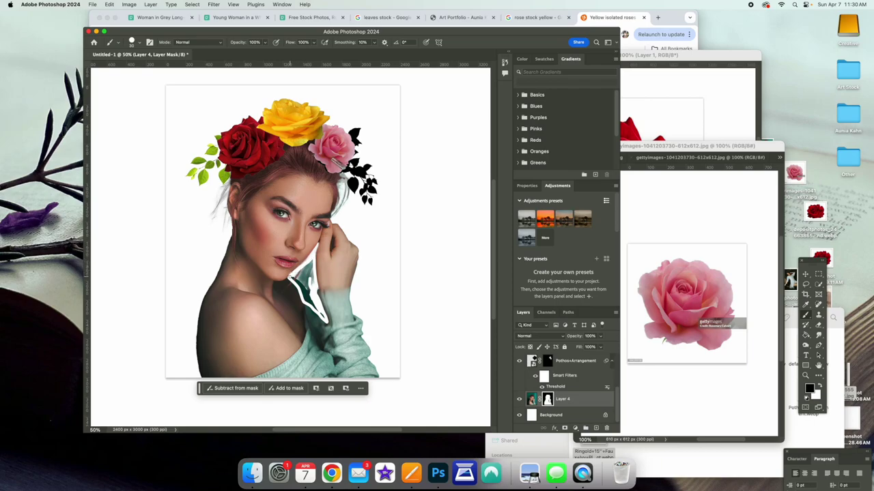
Step: Subtract the remaining teal between the neck and raised hand from Layer 4's mask using 63 px and 54 px brushes
left_click(134, 43)
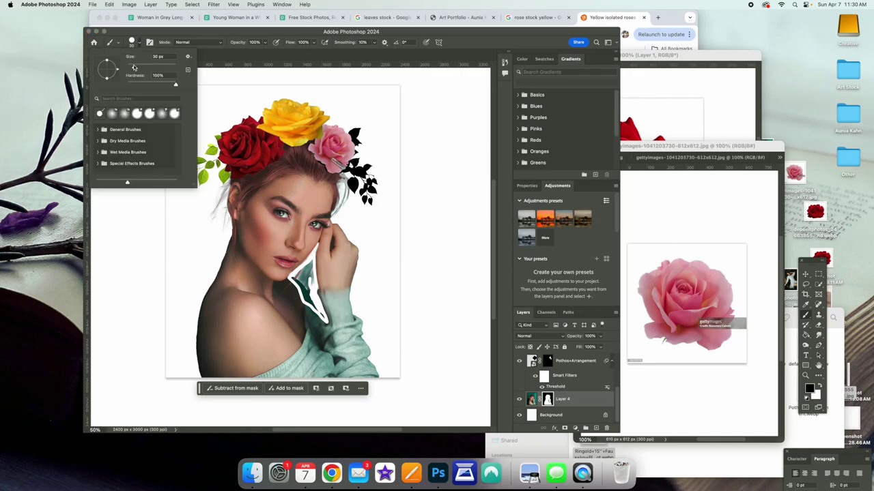
key("Return")
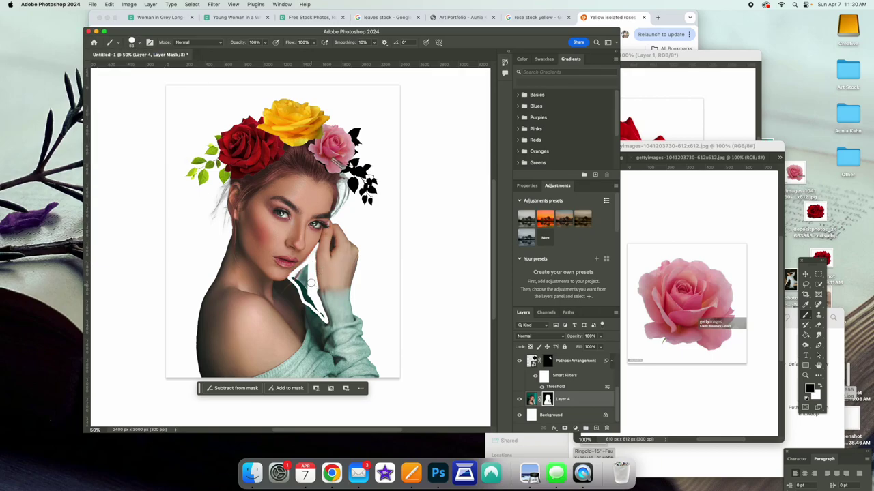
mouse_move(296, 279)
left_mouse_down()
mouse_move(310, 302)
mouse_move(317, 286)
mouse_move(307, 272)
left_mouse_up()
mouse_move(299, 282)
left_mouse_down()
mouse_move(315, 305)
mouse_move(310, 269)
mouse_move(294, 277)
mouse_move(309, 276)
mouse_move(302, 277)
left_mouse_up()
left_click(137, 43)
left_click_drag(149, 66, 140, 66)
left_click(316, 312)
Step: Subtract the wispy stray hair beside the ear from Layer 4's mask with a 65 px brush at 100% hardness
left_click(131, 43)
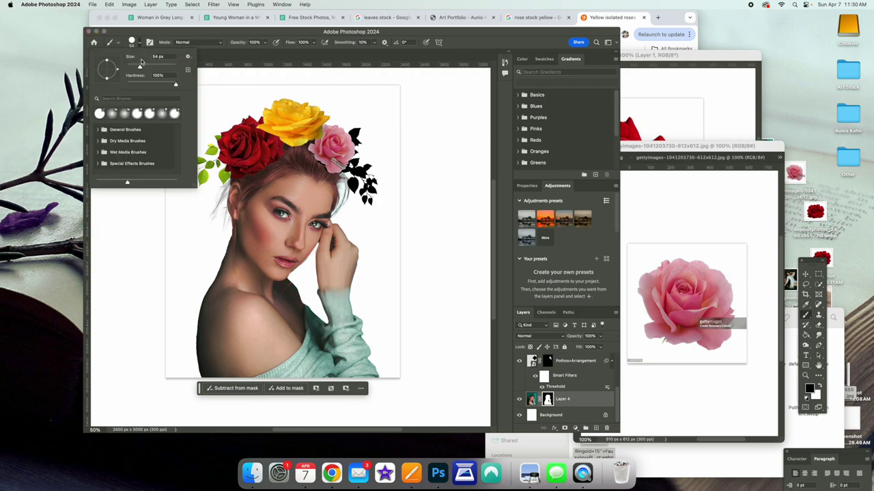
left_click_drag(146, 67, 133, 67)
key("Return")
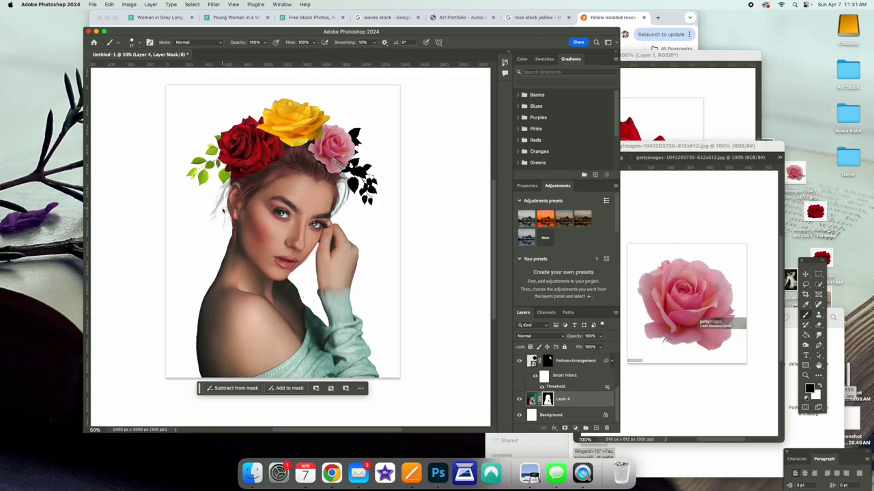
left_click(133, 42)
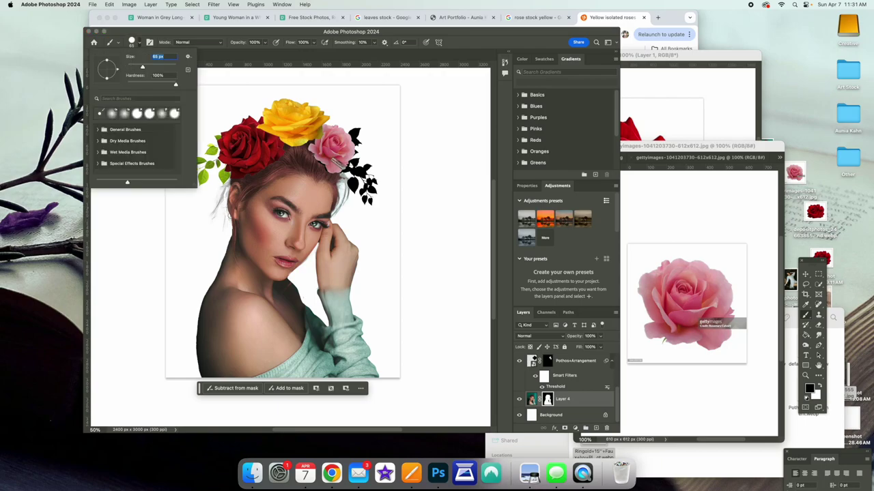
left_click(216, 212)
left_click_drag(225, 185, 226, 227)
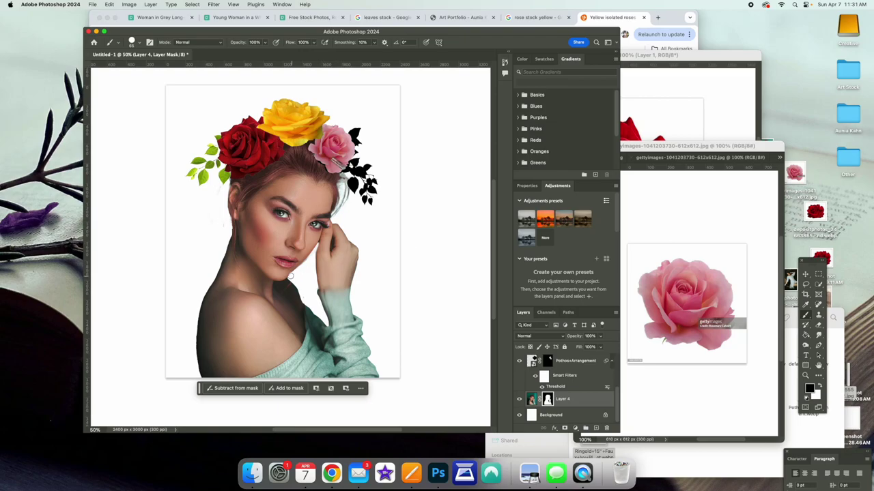
left_click(223, 5)
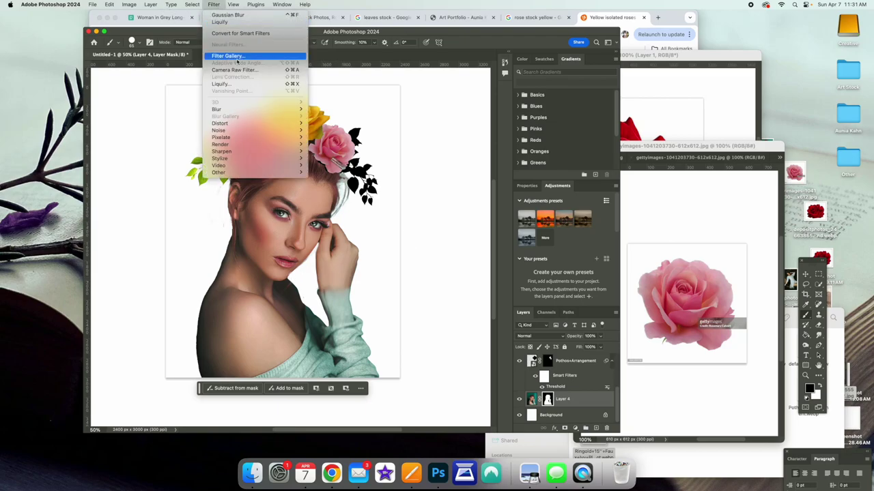
left_click(235, 85)
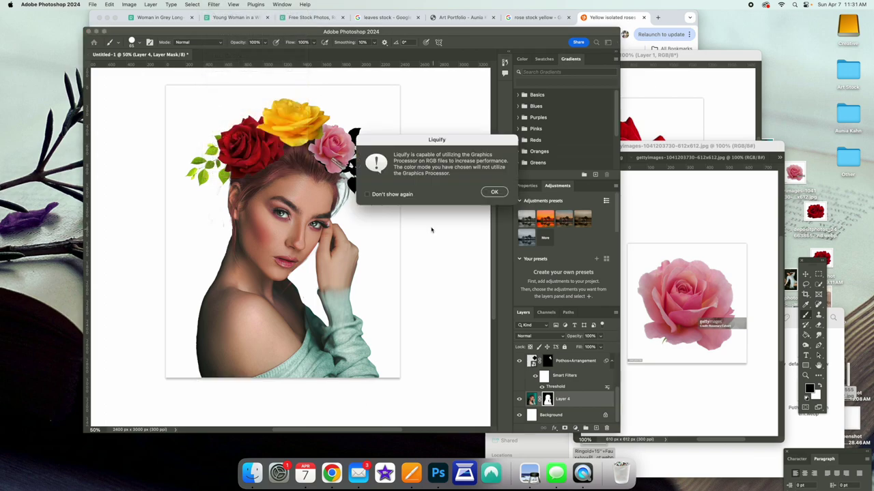
left_click(495, 192)
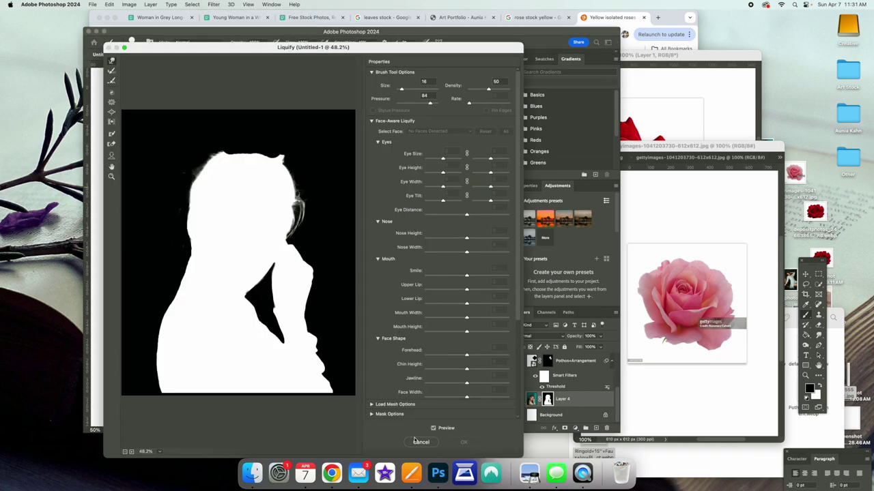
left_click(421, 442)
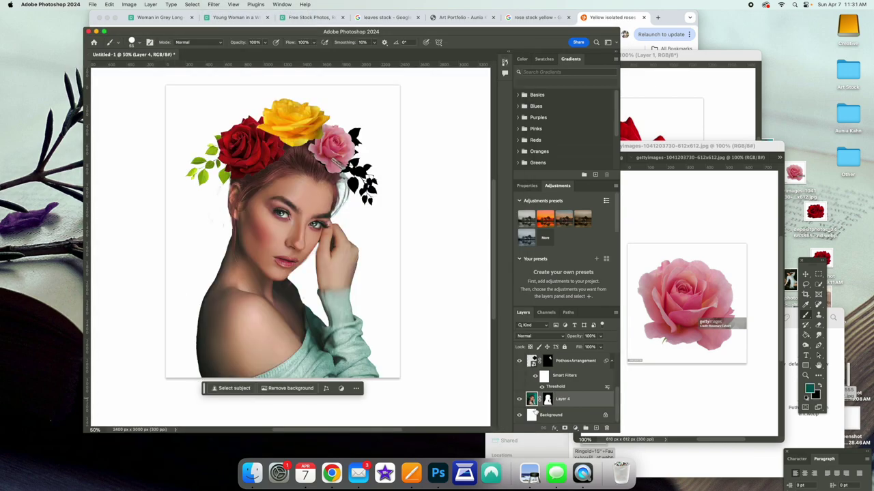
Step: Liquify the portrait image on Layer 4, reshaping the hair and outline behind the ear with brush sizes such as 243 and 557
left_click(214, 6)
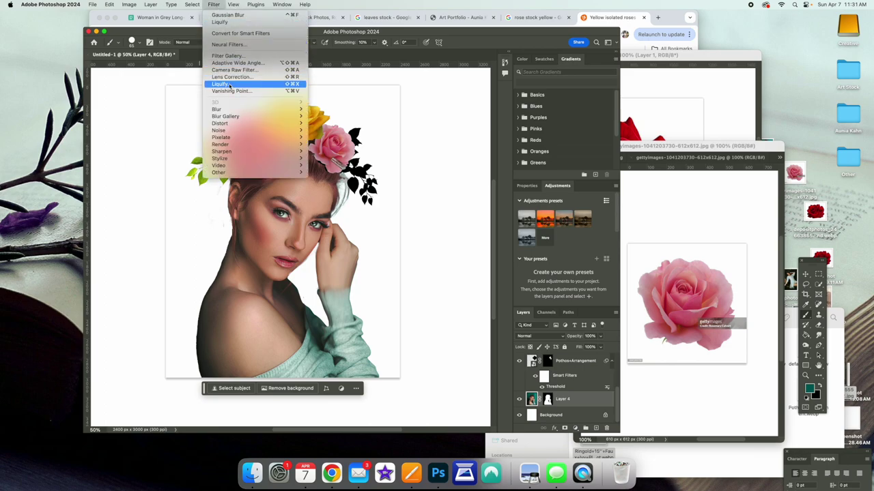
left_click(231, 83)
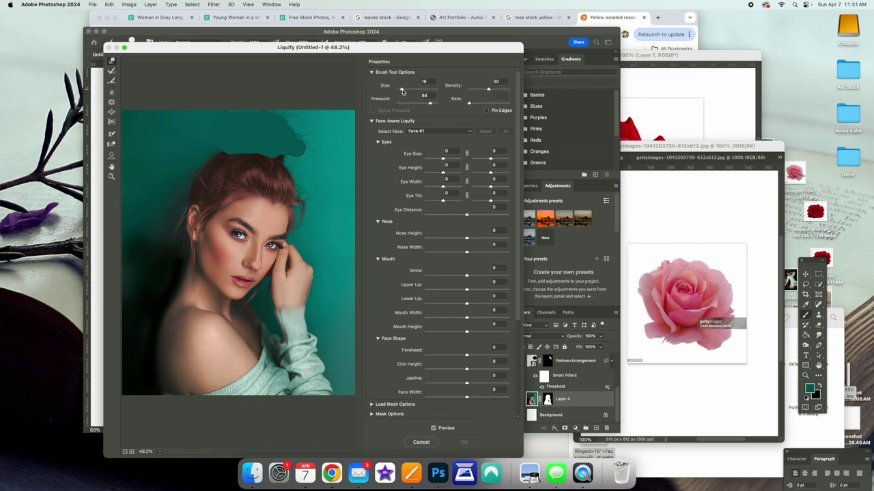
left_click_drag(402, 89, 409, 96)
left_click_drag(408, 92, 406, 91)
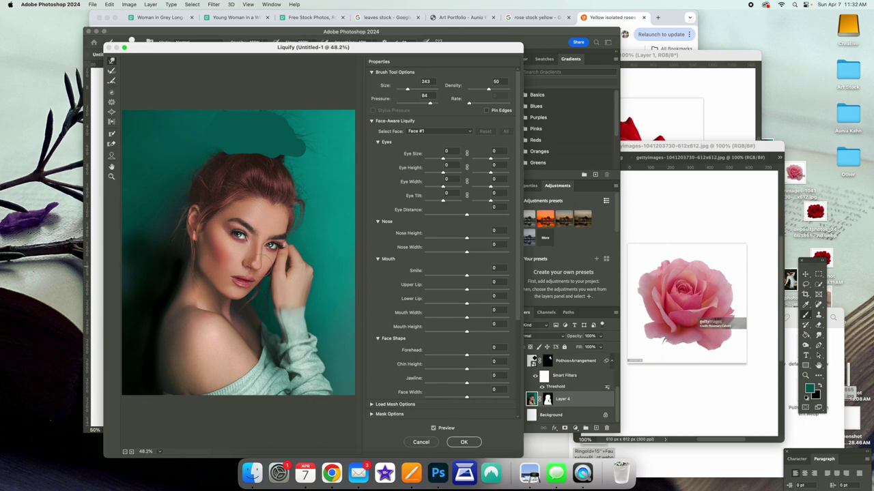
left_click_drag(409, 90, 405, 90)
left_click_drag(406, 90, 412, 89)
left_click_drag(413, 90, 409, 89)
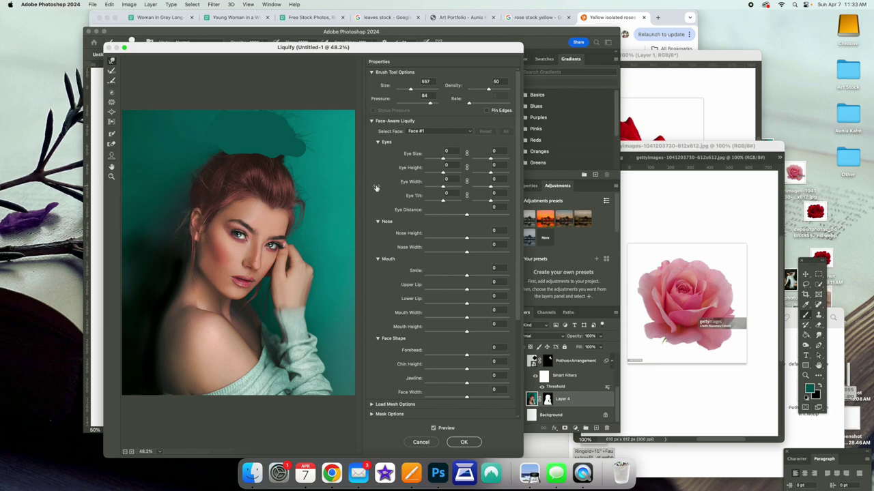
left_click(465, 442)
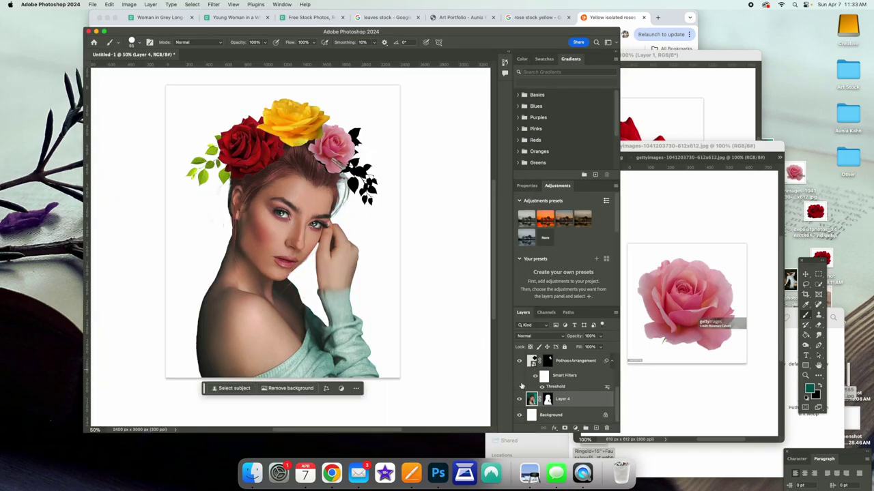
Step: Clean the edges and leftover specks between the neck and raised hand on Layer 4's mask with a 35 px brush at 100% hardness
left_click(287, 388)
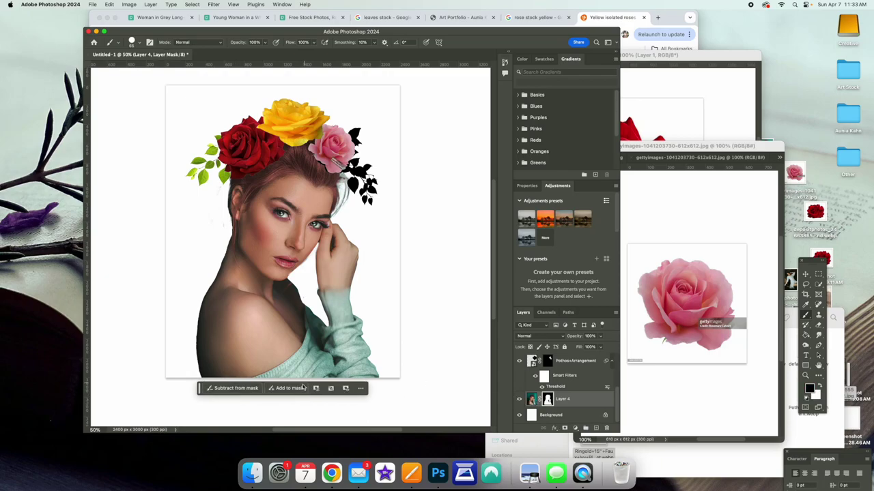
key("x")
key("super+equal")
key("super+equal")
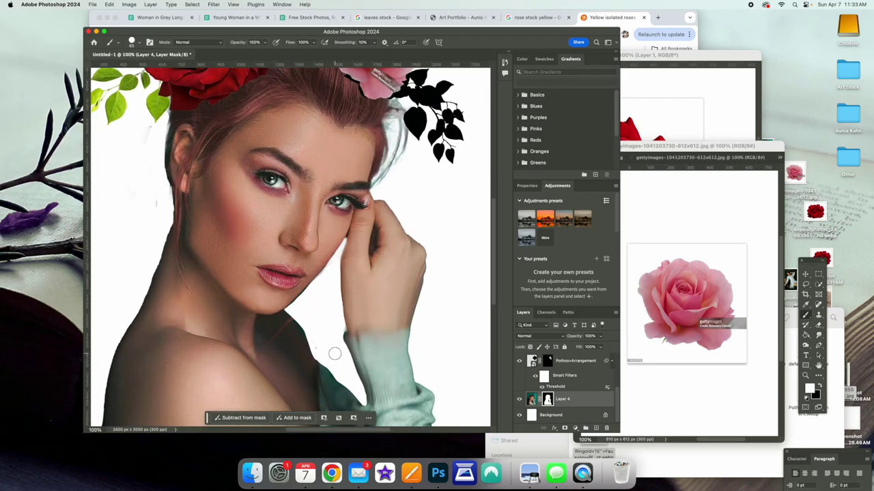
scroll(329, 345, "down", 2)
key("x")
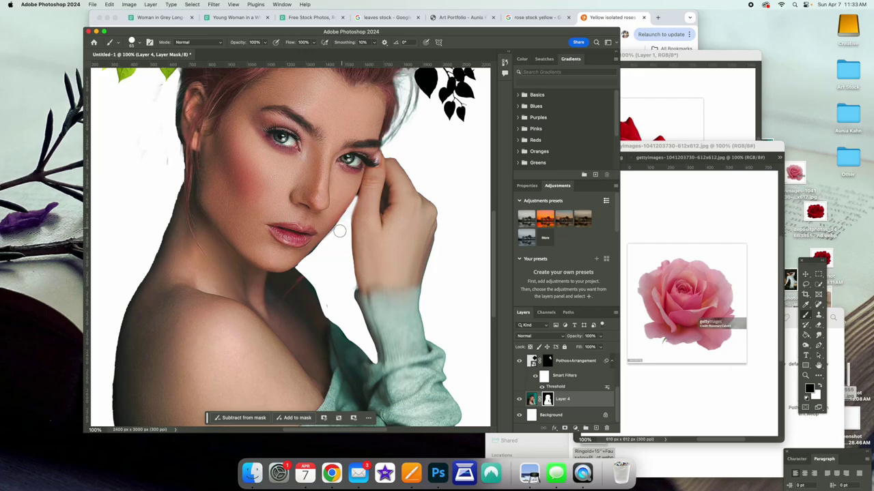
key("super+z")
left_click(137, 42)
mouse_move(179, 87)
left_mouse_down()
mouse_move(151, 84)
mouse_move(139, 67)
left_mouse_up()
left_click(311, 257)
left_click(139, 43)
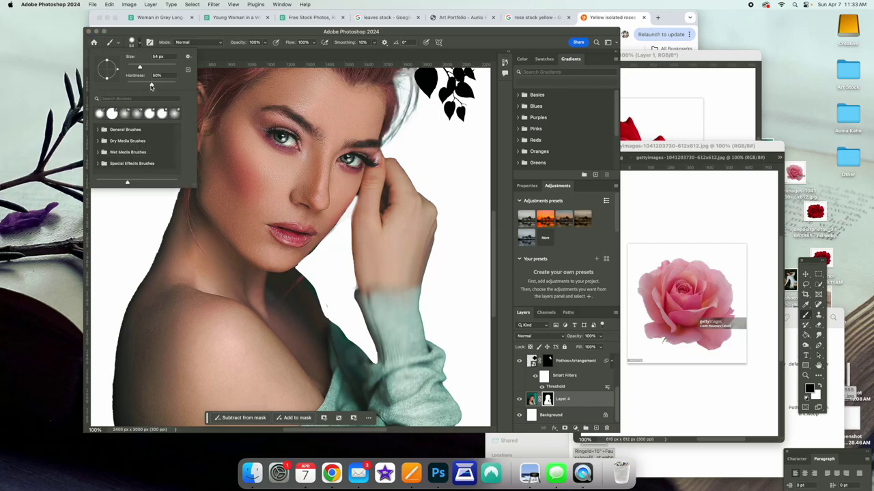
left_click_drag(138, 67, 135, 68)
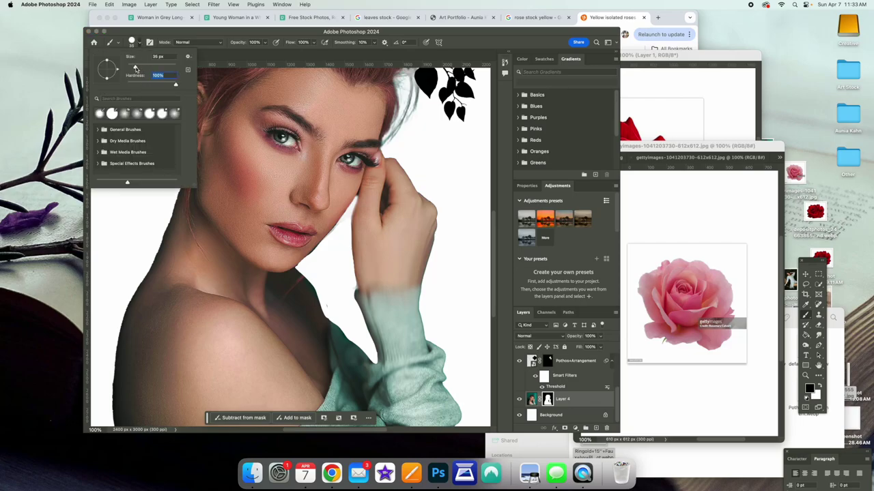
left_click(342, 225)
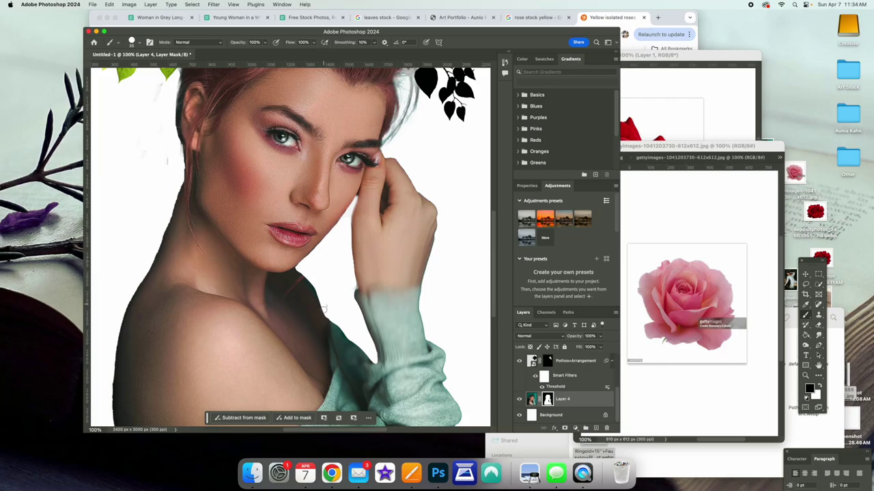
Step: Try subtracting a strip along the back of the bare shoulder from Layer 4's mask, and undo the stroke
key("super+minus")
key("super+minus")
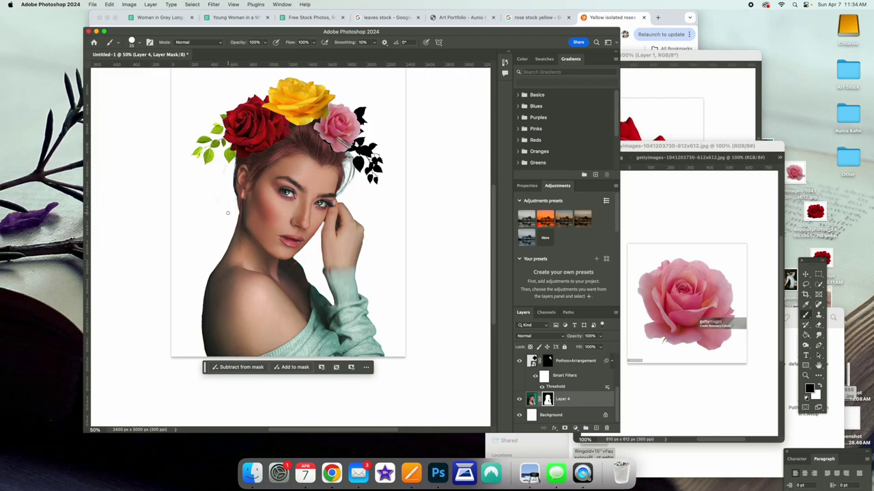
left_click_drag(213, 263, 201, 308)
key("super+z")
scroll(293, 242, "up", 3)
scroll(294, 242, "down", 2)
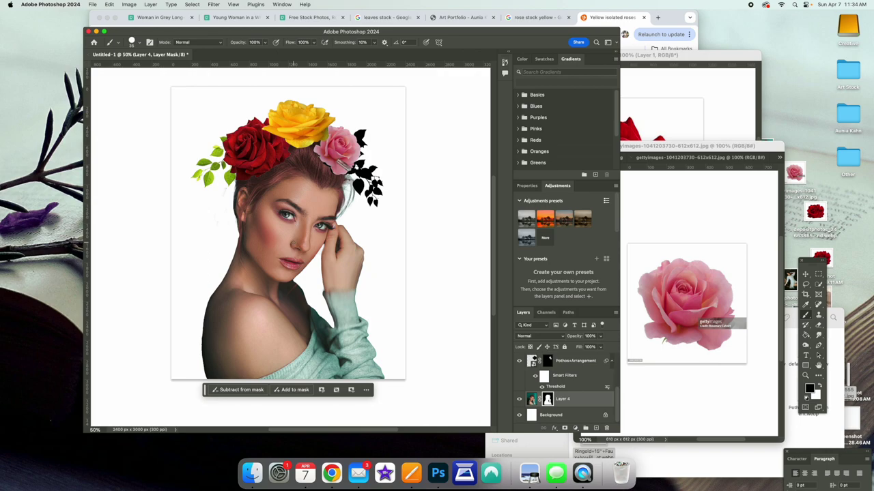
Step: Switch to Chrome and search Google Images for "mountain range blue" in a new tab
left_click(806, 275)
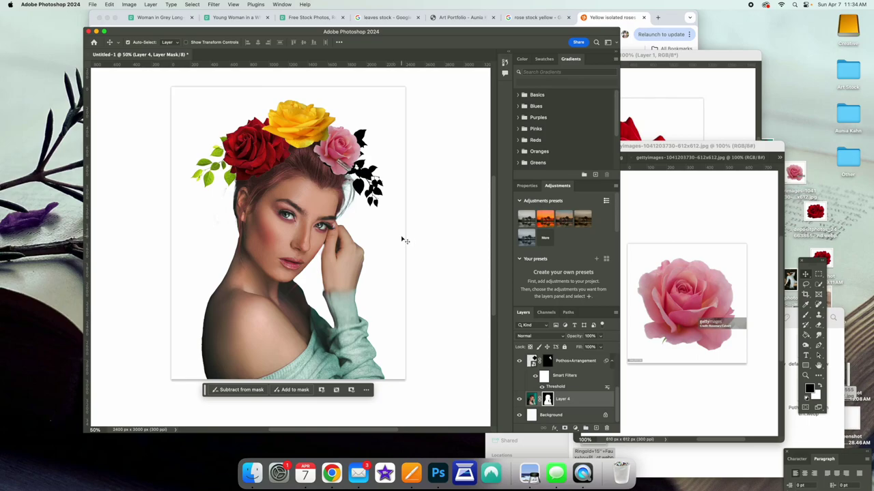
left_click(650, 24)
left_click(657, 17)
left_click(401, 34)
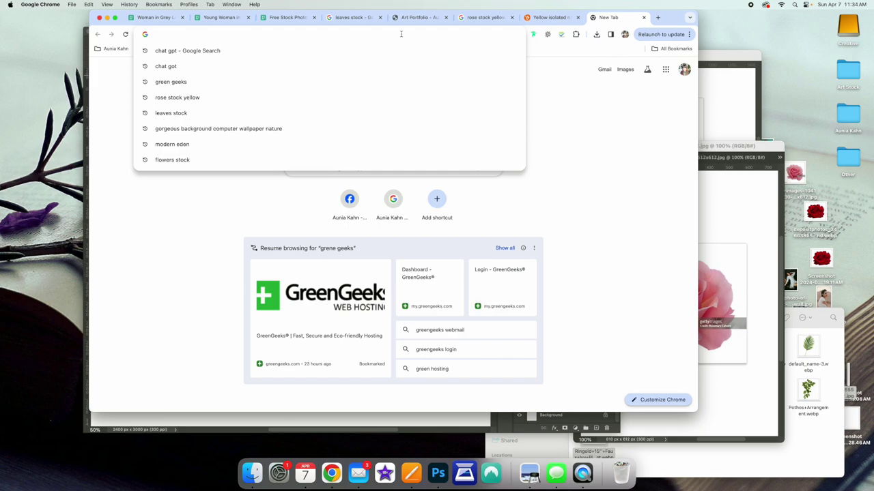
type("mountai")
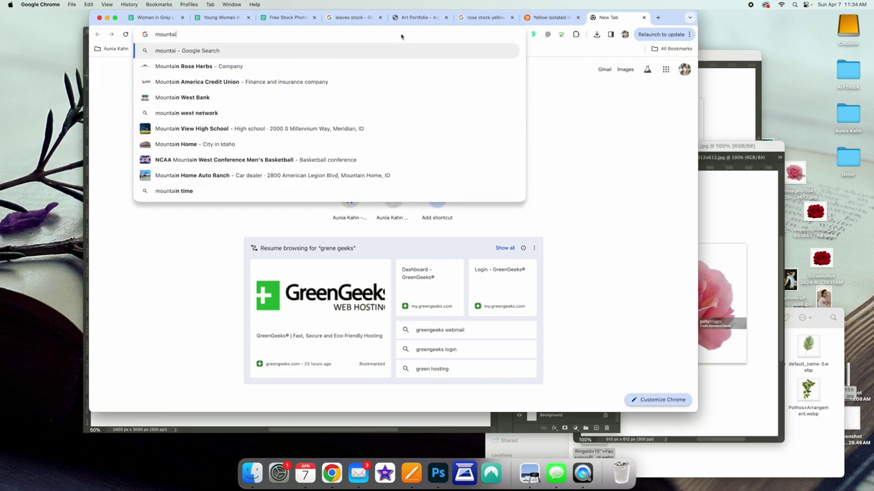
type("n range ")
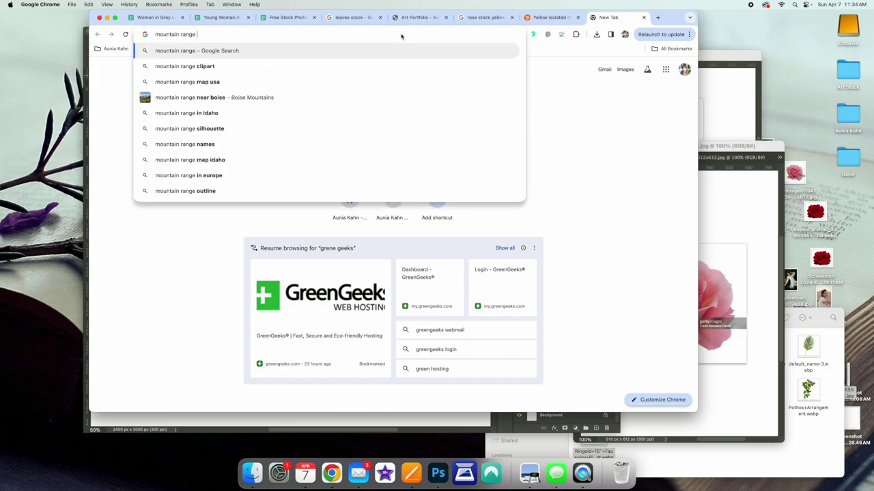
type("blue")
key("Return")
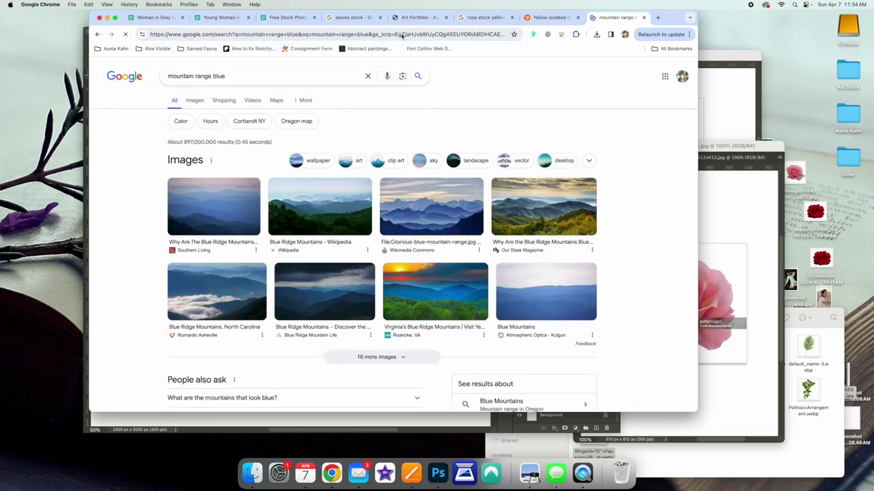
left_click(194, 98)
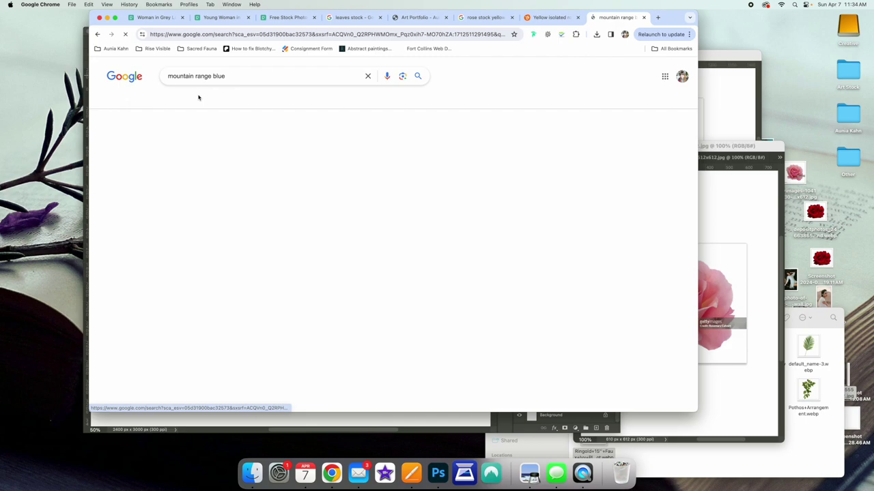
Step: Open the Wikimedia Commons result Glorious-blue-mountain-range.jpg and save the picture to the desktop
scroll(517, 227, "down", 3)
scroll(516, 226, "up", 3)
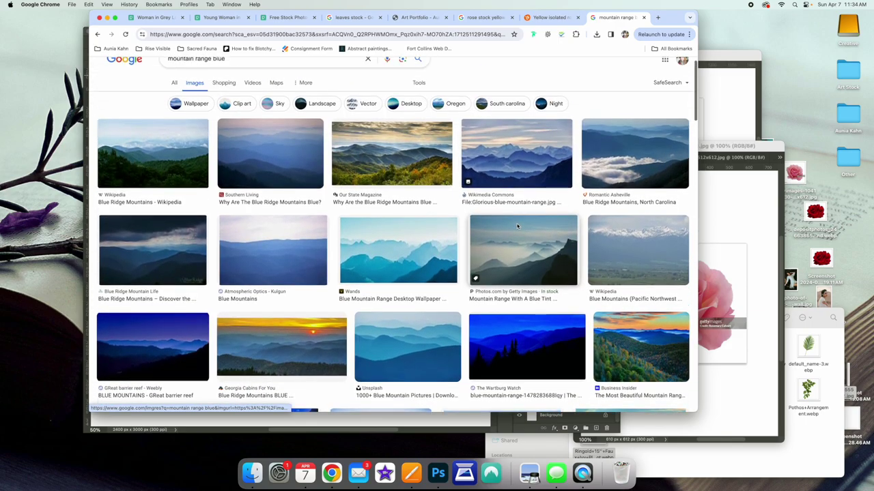
left_click(522, 161)
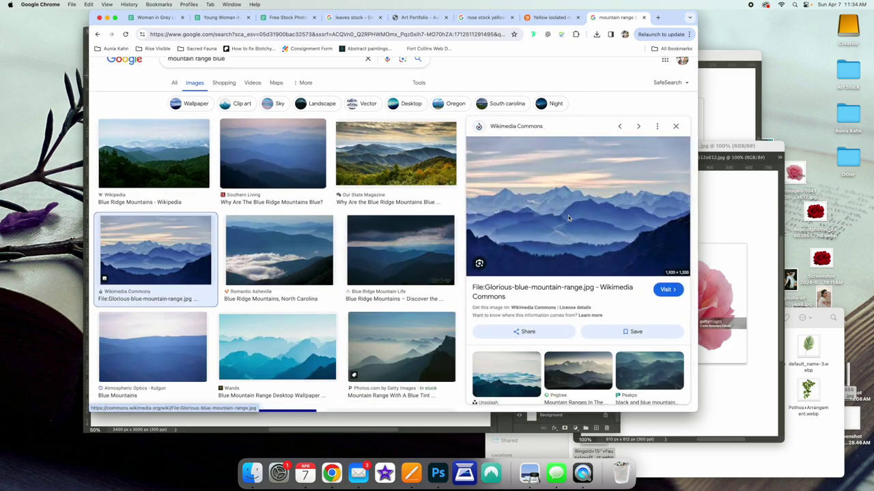
left_click_drag(574, 215, 855, 218)
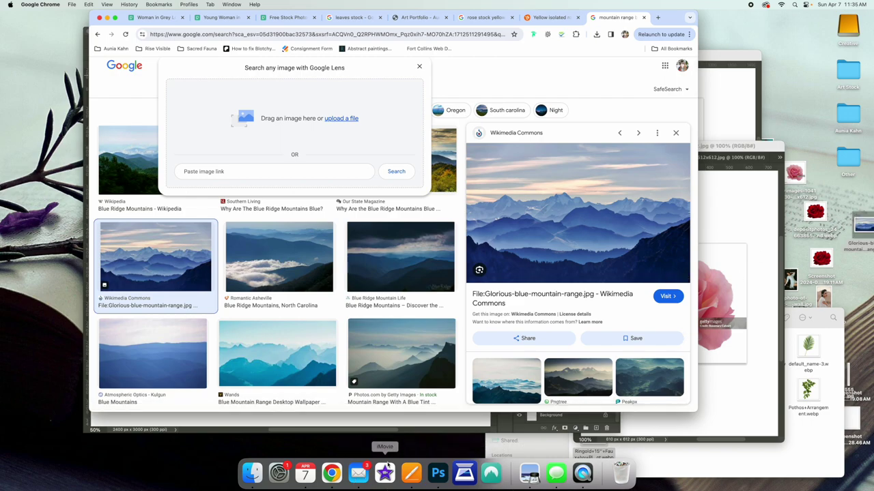
Step: Switch to Photoshop, place the Glorious-blue-mountain-range picture in the portrait document, and scale it to cover the whole canvas
left_click(438, 472)
left_click_drag(861, 228, 331, 225)
left_click_drag(393, 225, 490, 416)
left_click_drag(360, 430, 279, 431)
scroll(374, 308, "up", 5)
left_click_drag(374, 308, 337, 264)
left_click_drag(345, 430, 389, 430)
key("Return")
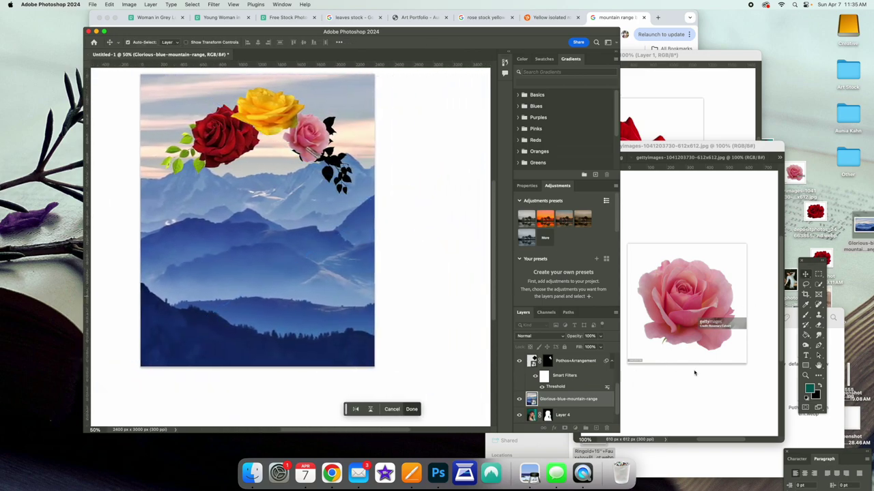
Step: Move the Glorious-blue-mountain-range layer directly beneath Layer 4 and shift the mountains down behind the woman
left_click_drag(566, 400, 596, 427)
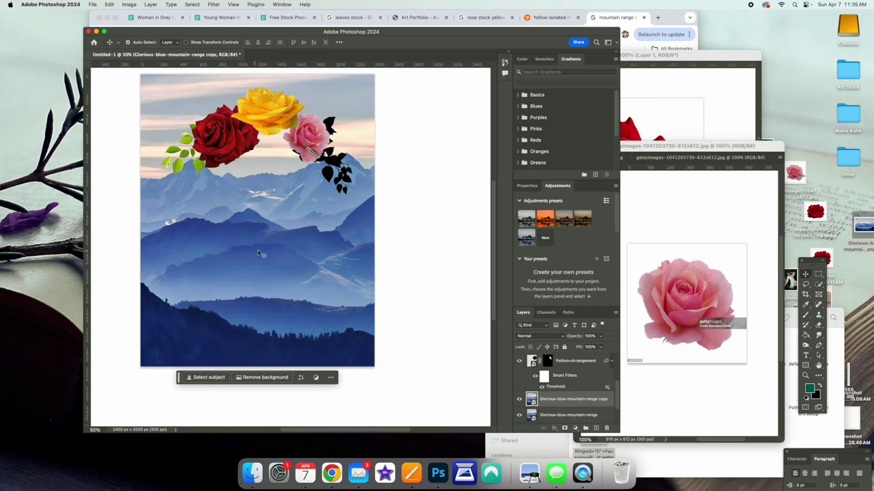
left_click_drag(573, 394, 607, 428)
left_click_drag(565, 454, 572, 408)
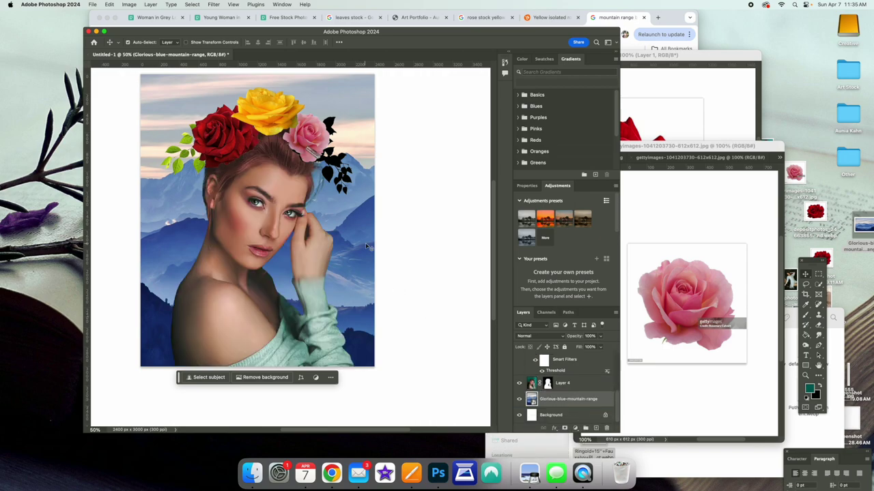
left_click_drag(356, 262, 374, 300)
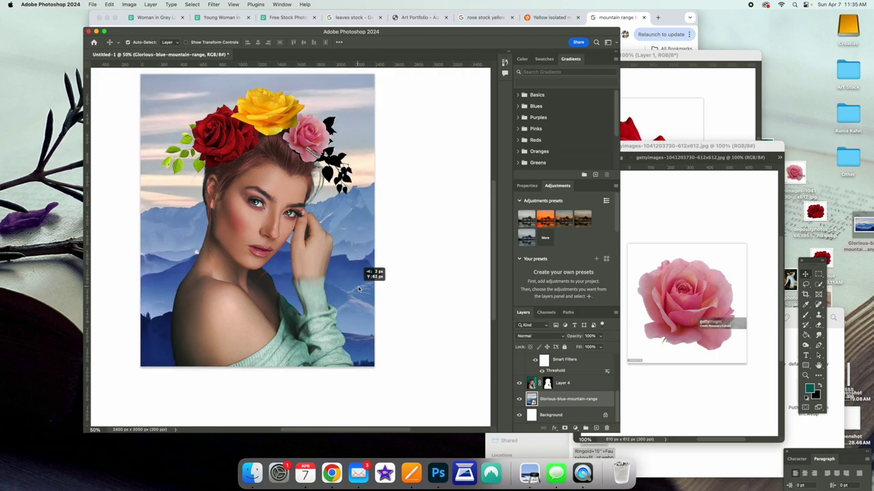
left_click_drag(359, 288, 358, 288)
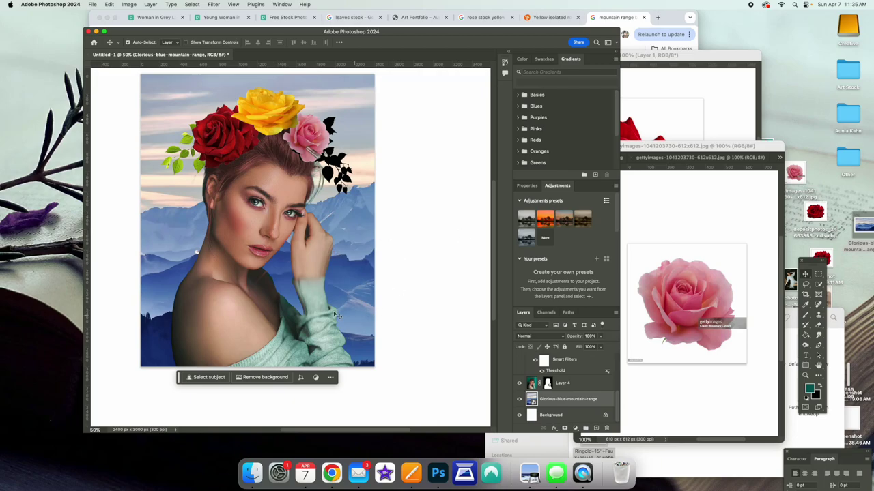
Step: Switch to Chrome and search Google Images for "crescent moon stock" in a new tab
left_click(649, 17)
key("super+t")
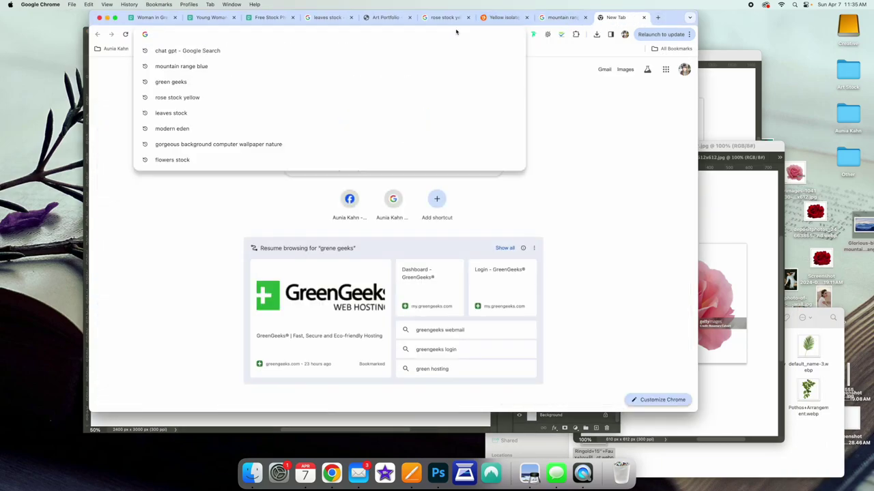
type("crescen t moon stock")
key("Return")
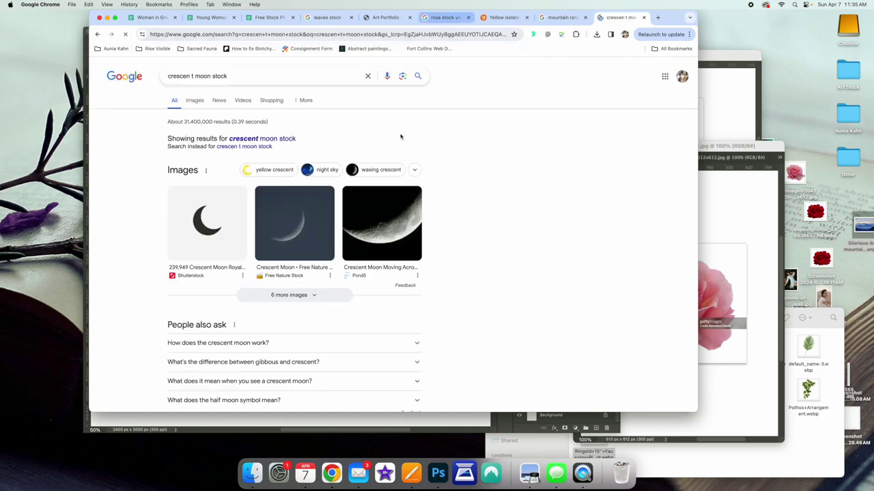
left_click(200, 101)
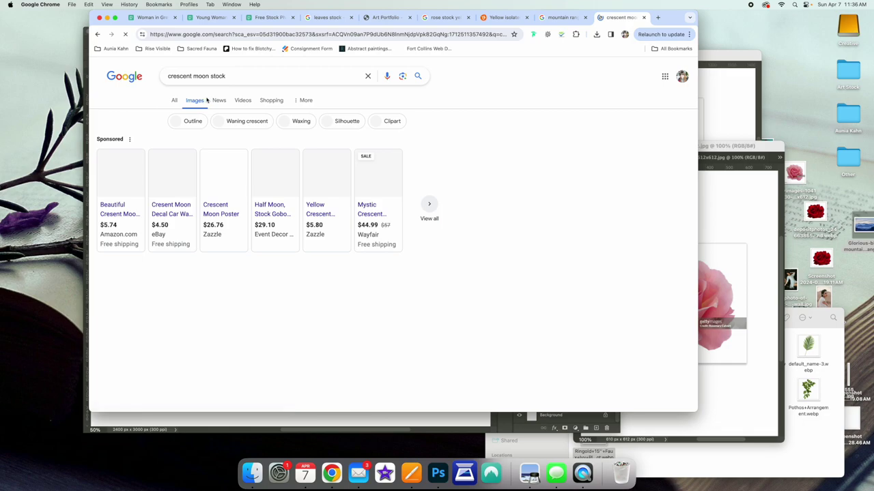
Step: Save the Adobe Stock black crescent picture to the desktop and place it in the sky left of the roses in the Photoshop portrait
left_click(273, 285)
left_click_drag(577, 225, 778, 130)
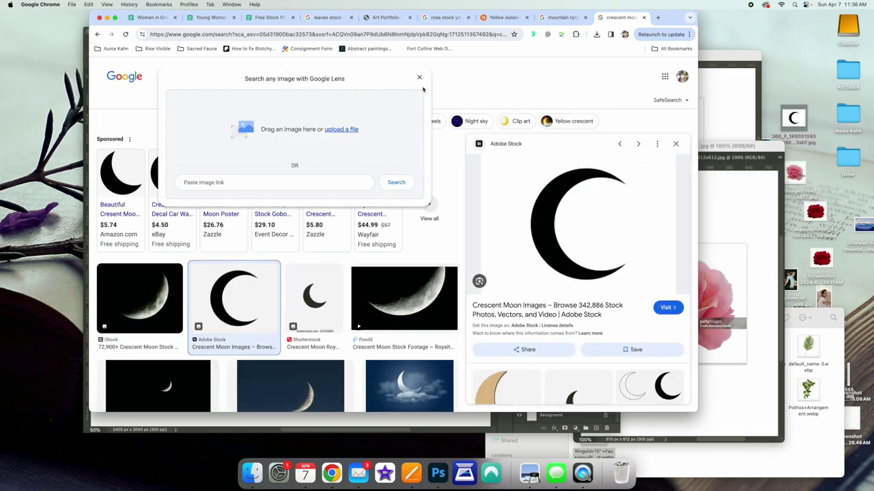
left_click(437, 473)
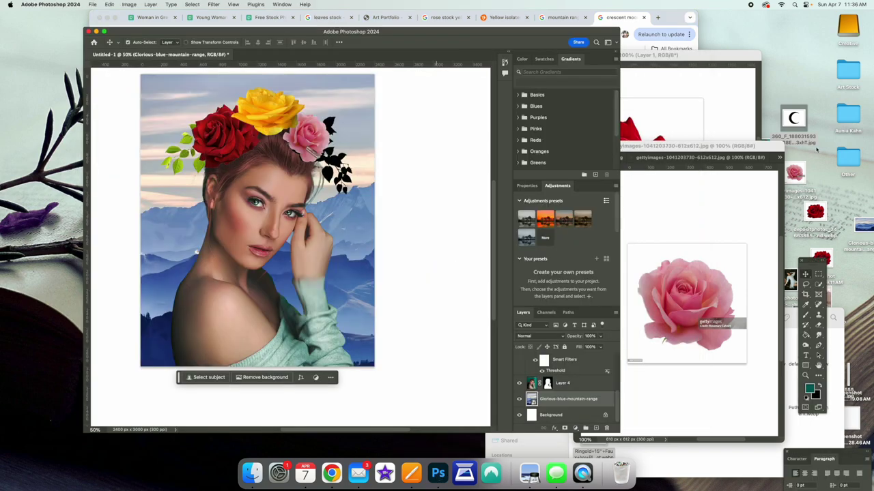
left_click_drag(783, 122, 174, 103)
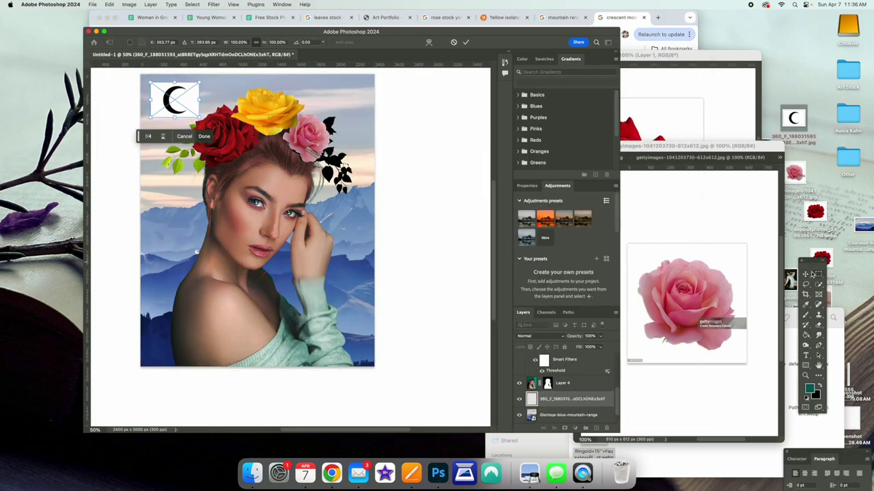
key("Return")
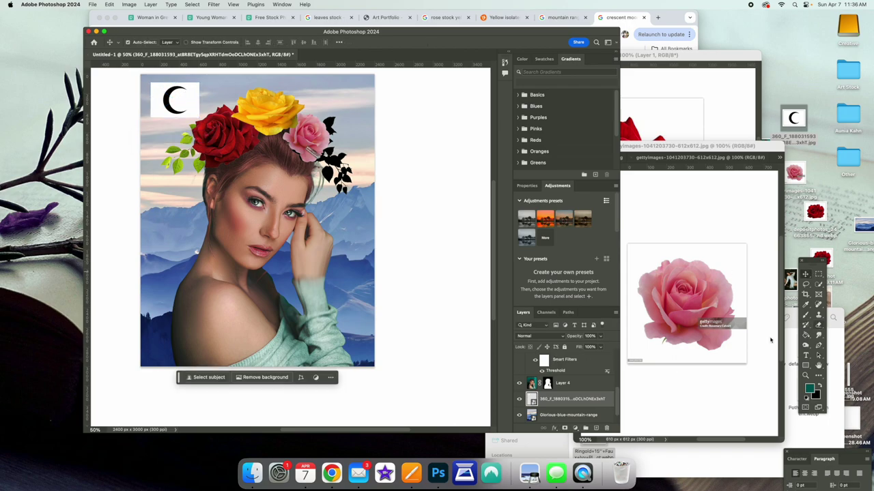
Step: Remove the crescent layer's background and try to invert the moon's colour
left_click(266, 378)
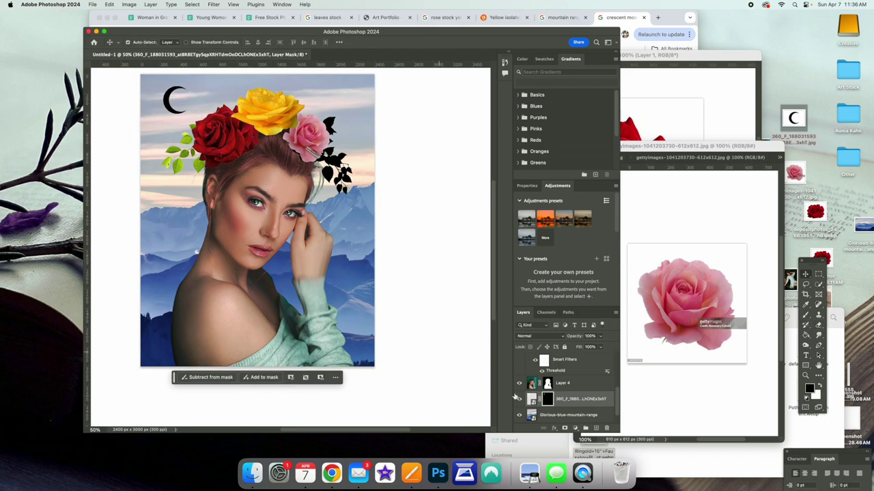
left_click(129, 4)
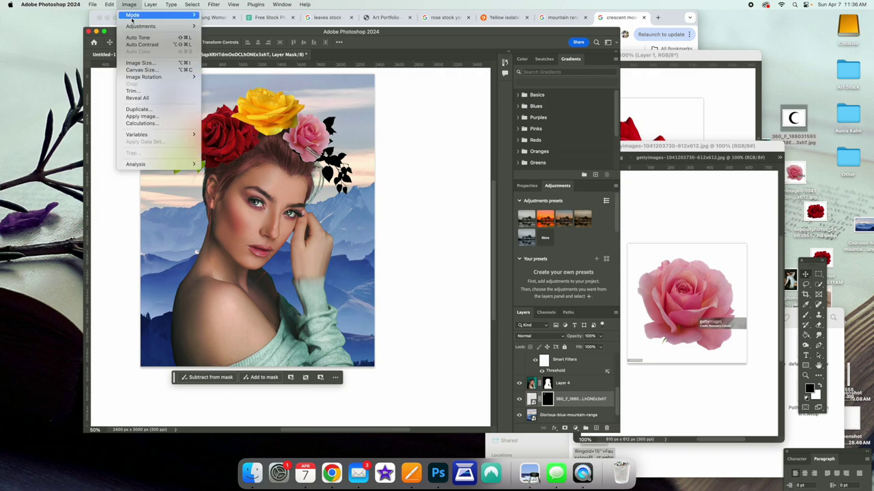
mouse_move(161, 26)
left_click(232, 111)
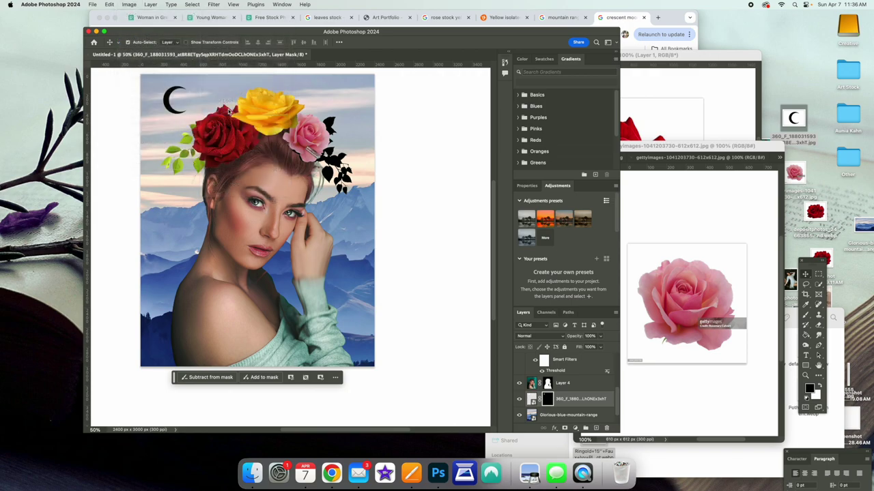
left_click_drag(226, 116, 181, 103)
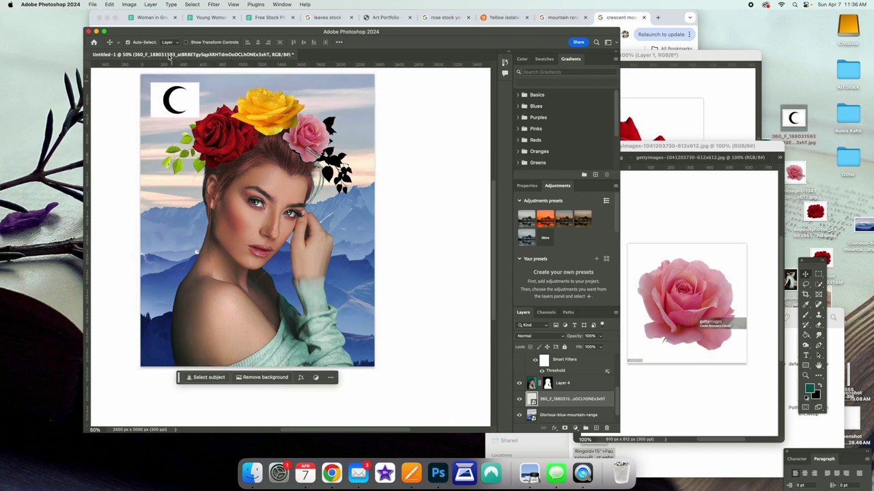
Step: Invert the crescent picture's colours and remove its background, leaving a white moon in the sky
left_click(129, 4)
mouse_move(157, 26)
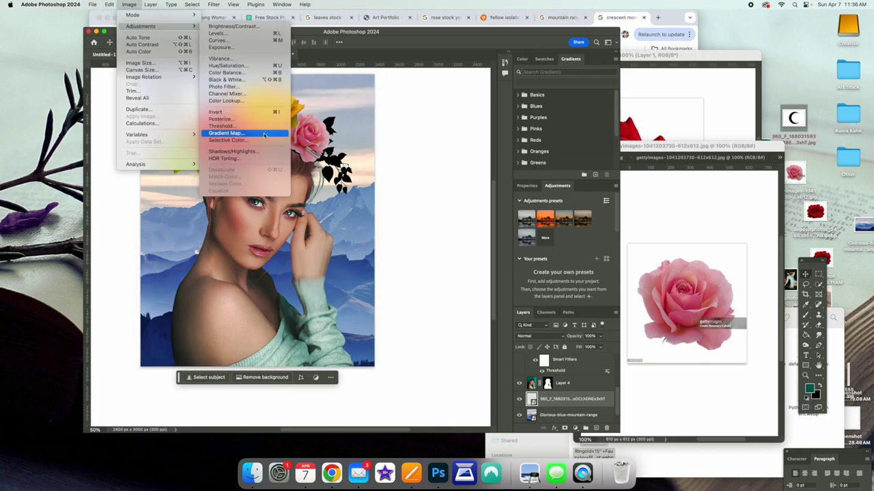
left_click(250, 112)
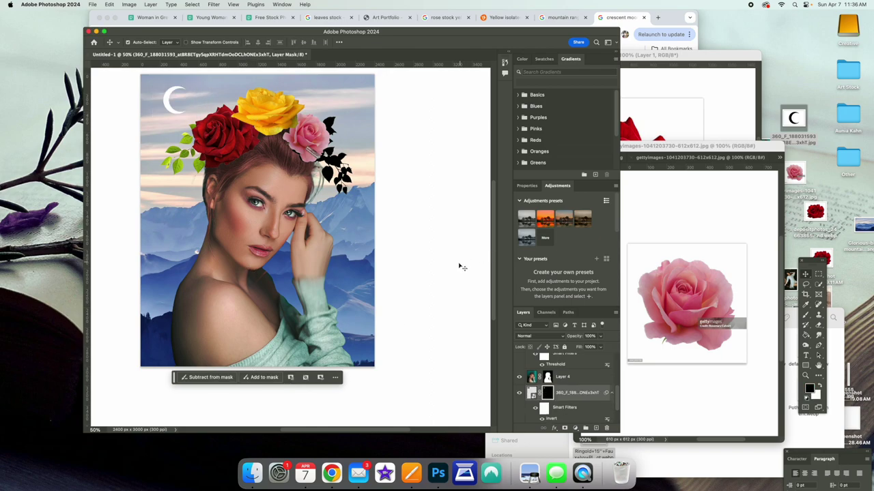
left_click_drag(184, 101, 202, 101)
Step: Return to the "mountain range blue" image results in Chrome and look through them for an alternative background
left_click(561, 17)
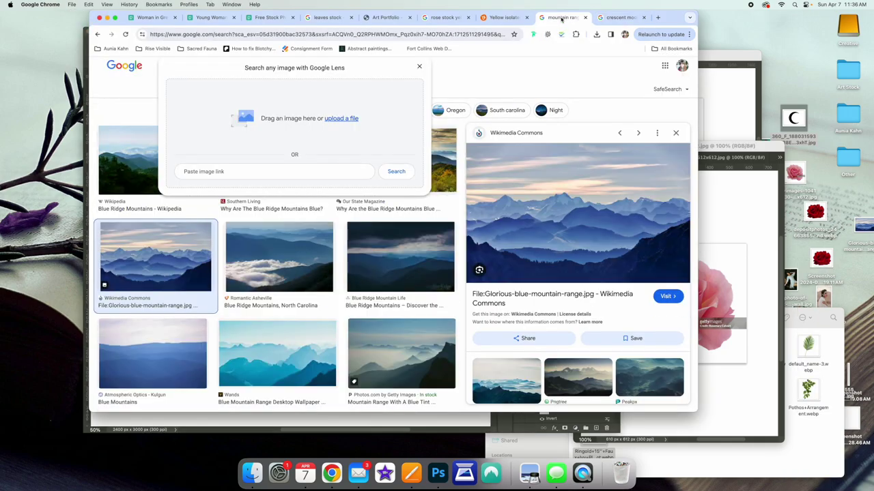
left_click(420, 69)
scroll(518, 174, "down", 5)
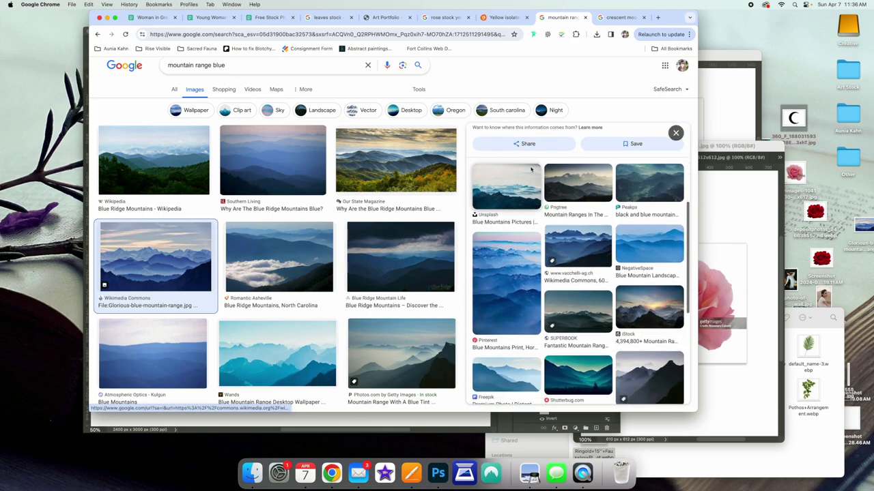
left_click(675, 133)
scroll(435, 199, "down", 5)
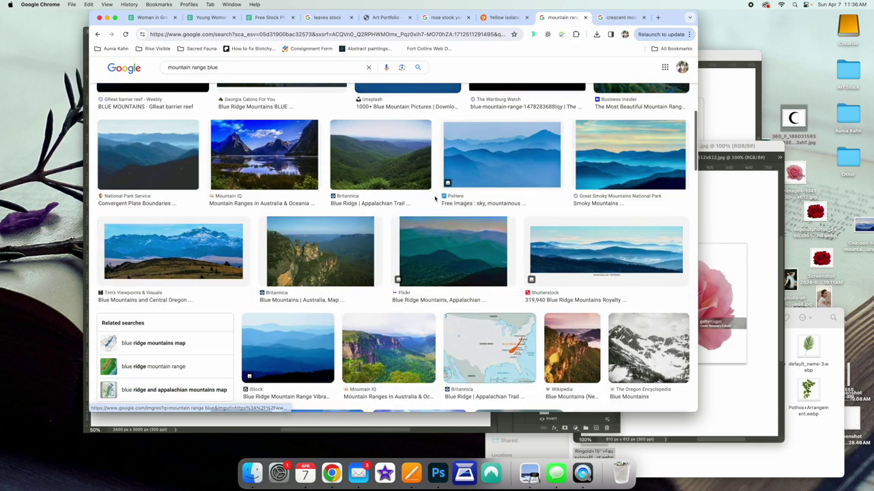
scroll(435, 198, "down", 3)
scroll(435, 199, "down", 10)
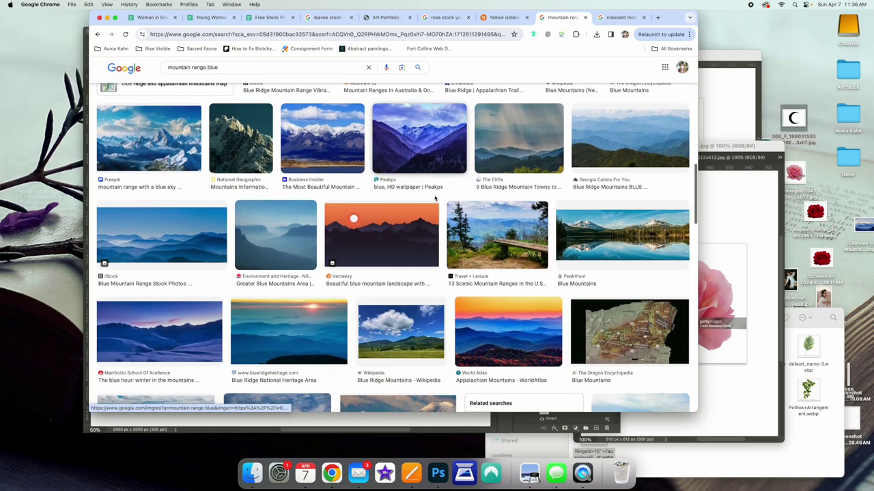
scroll(435, 199, "down", 5)
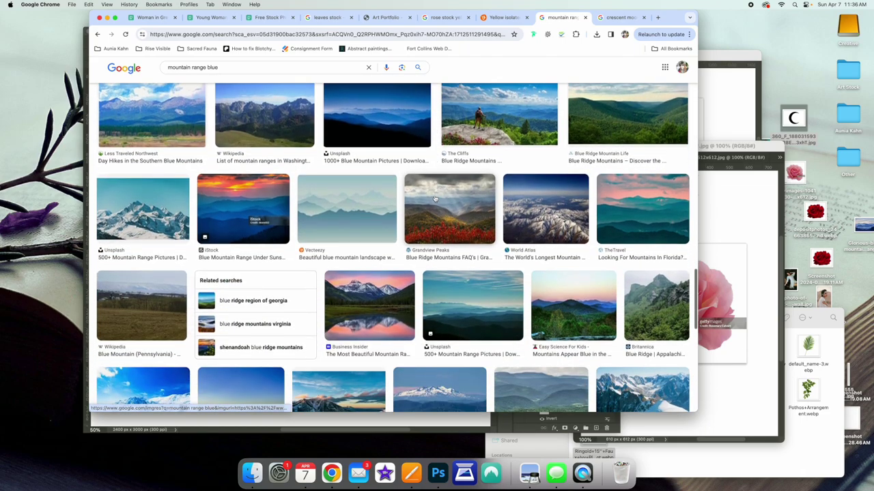
scroll(278, 190, "up", 10)
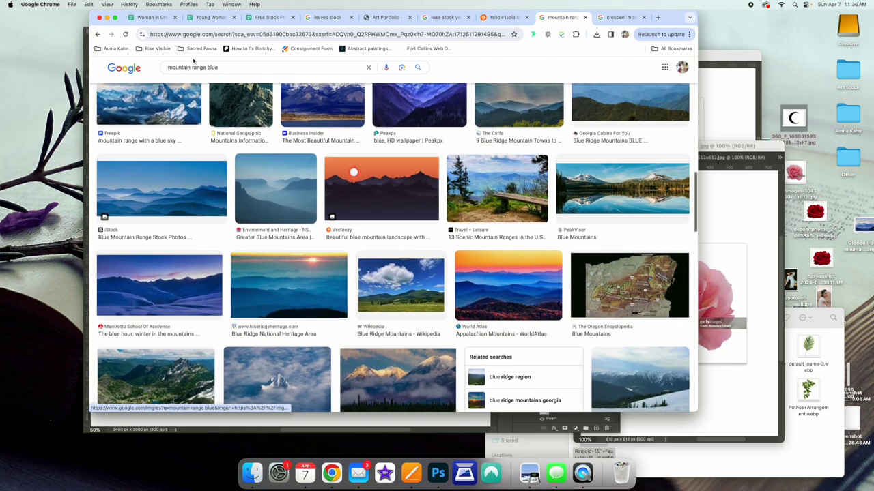
Step: Search Google Images for "mountain range pink" instead
left_click_drag(225, 67, 135, 70)
type("mo")
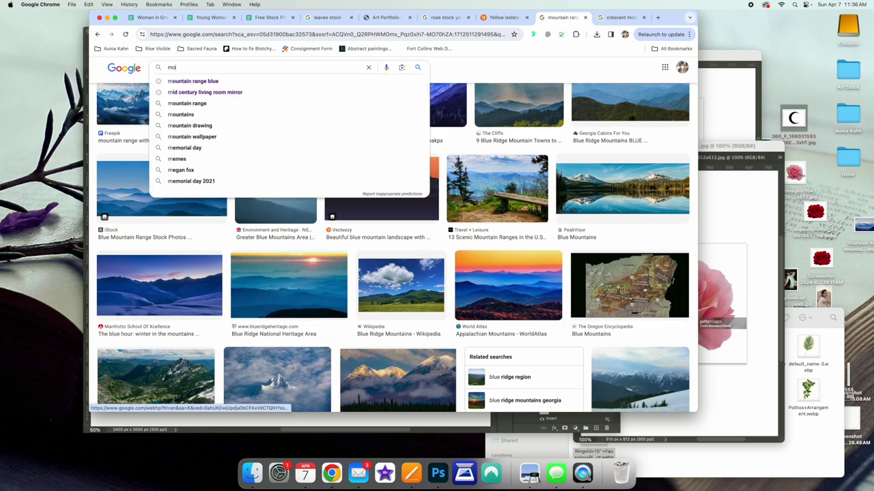
type("untain range pink")
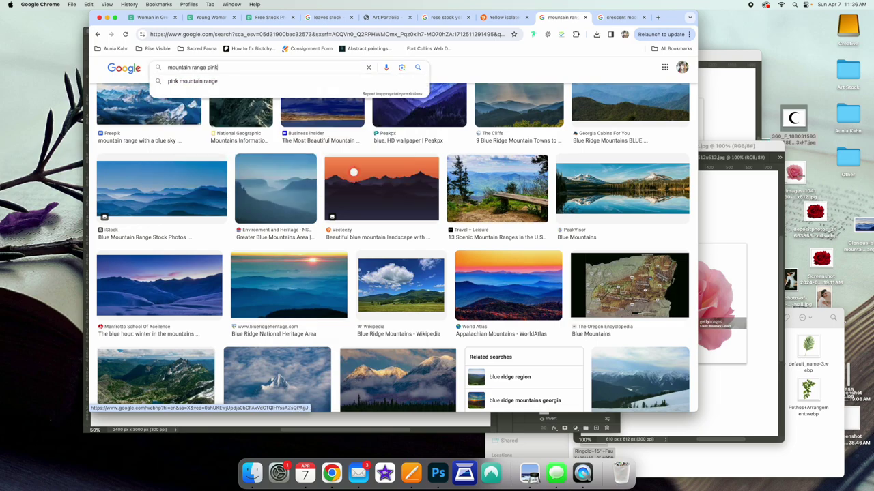
key("Return")
Step: Look through the pink mountain range image results for a suitable background picture
scroll(414, 212, "down", 3)
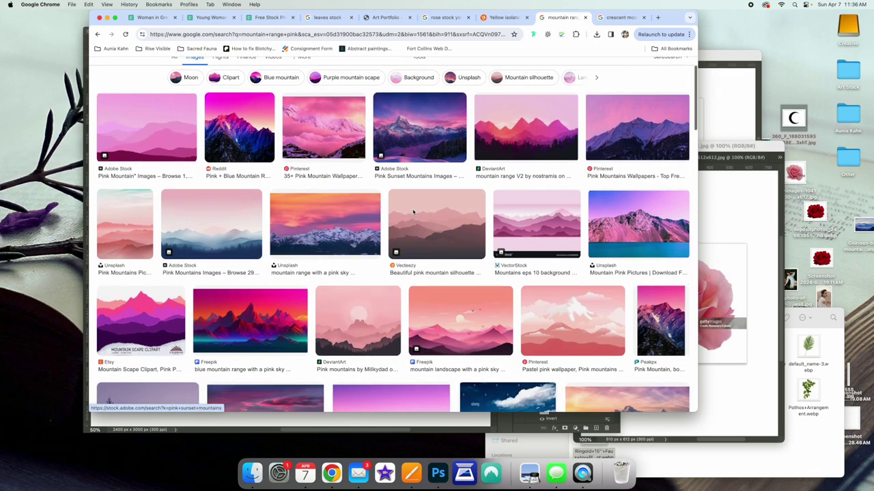
scroll(414, 212, "up", 3)
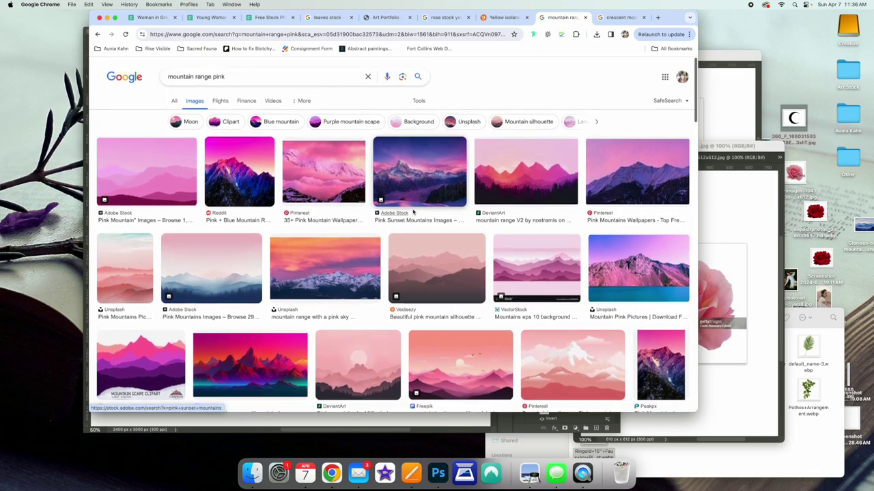
scroll(413, 212, "down", 10)
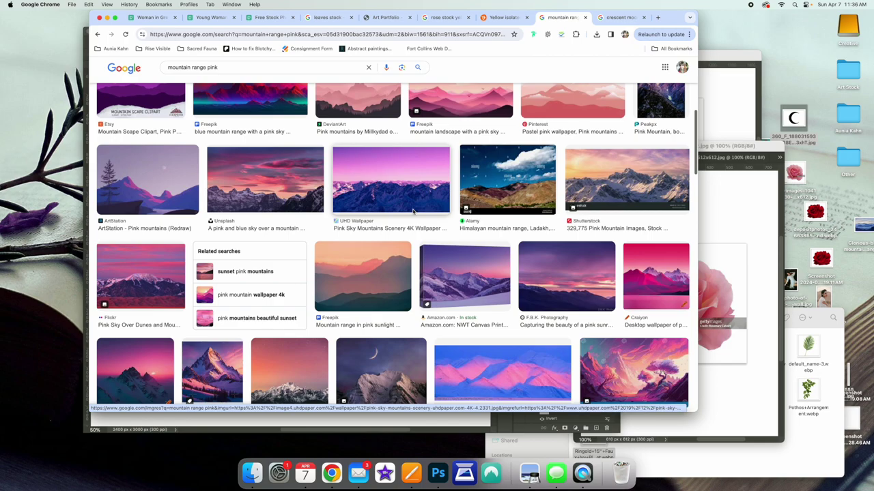
scroll(402, 212, "down", 1)
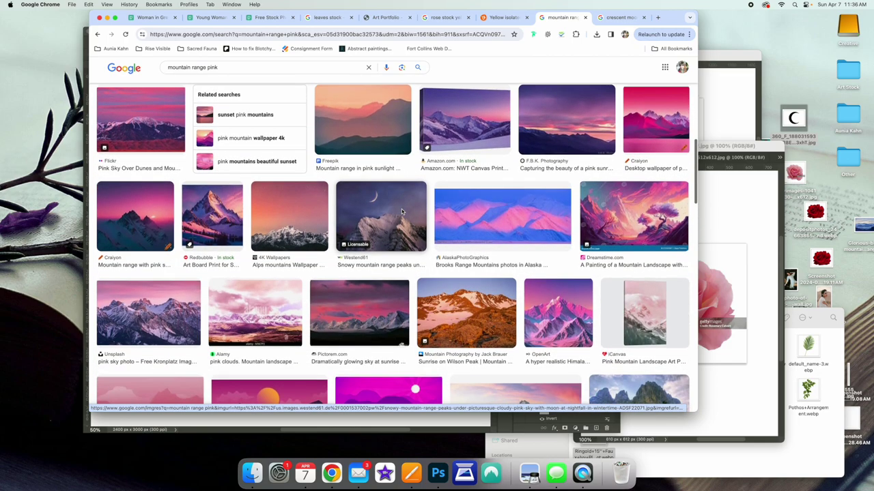
scroll(402, 212, "down", 10)
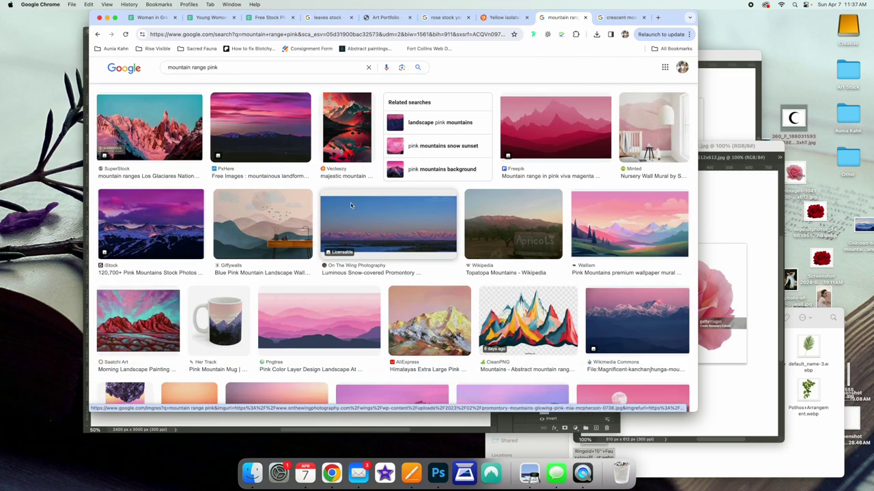
scroll(350, 203, "down", 8)
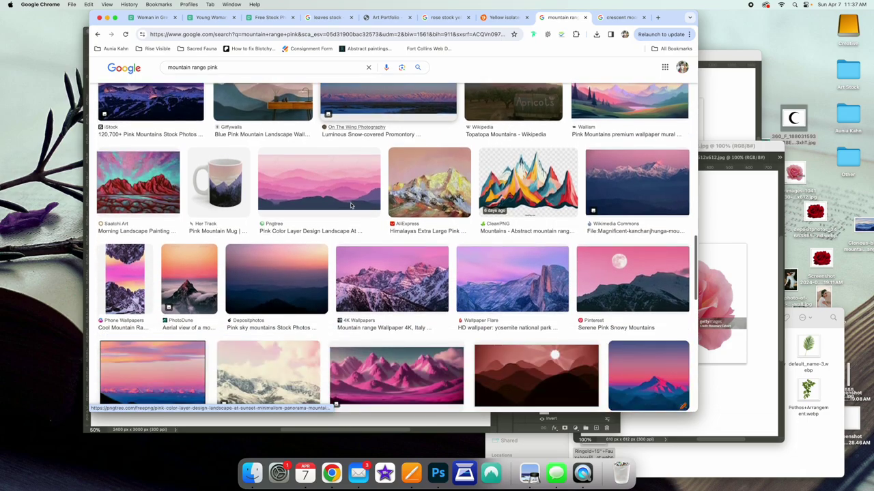
scroll(350, 203, "down", 15)
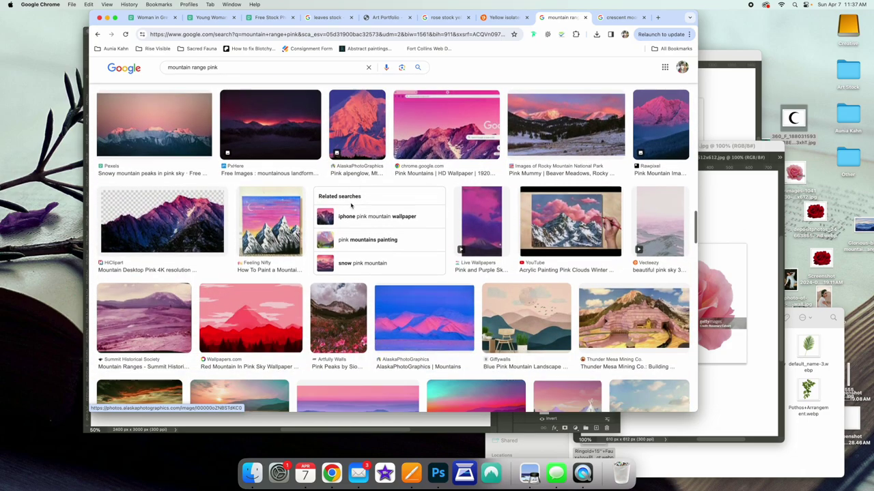
scroll(352, 204, "down", 10)
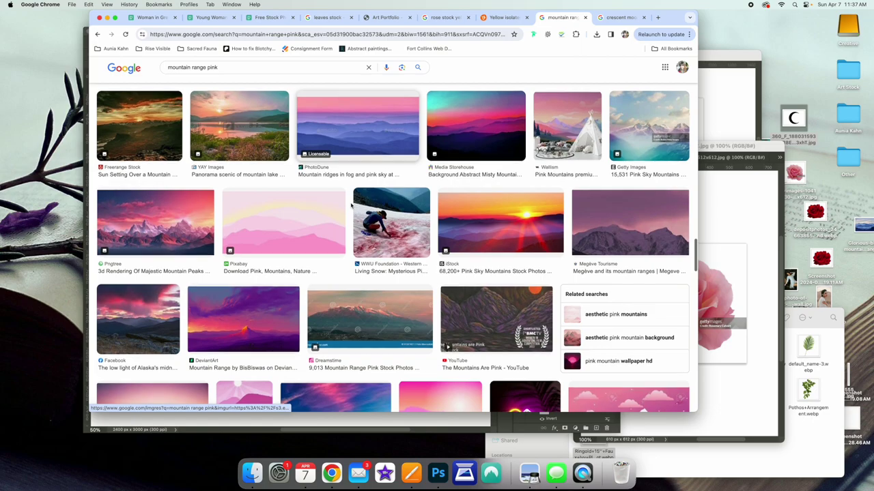
Step: Search the open Pexels site for "mountain range" photos and browse the results for a background
left_click(269, 18)
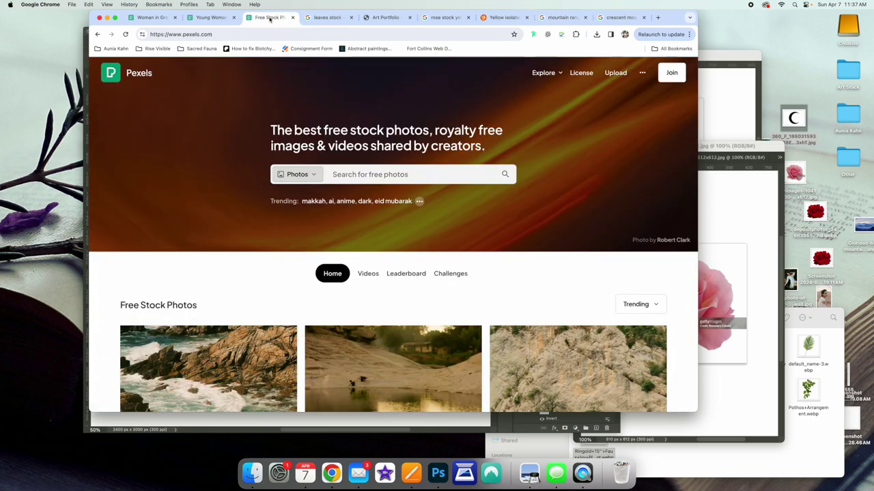
left_click(357, 174)
type("mo")
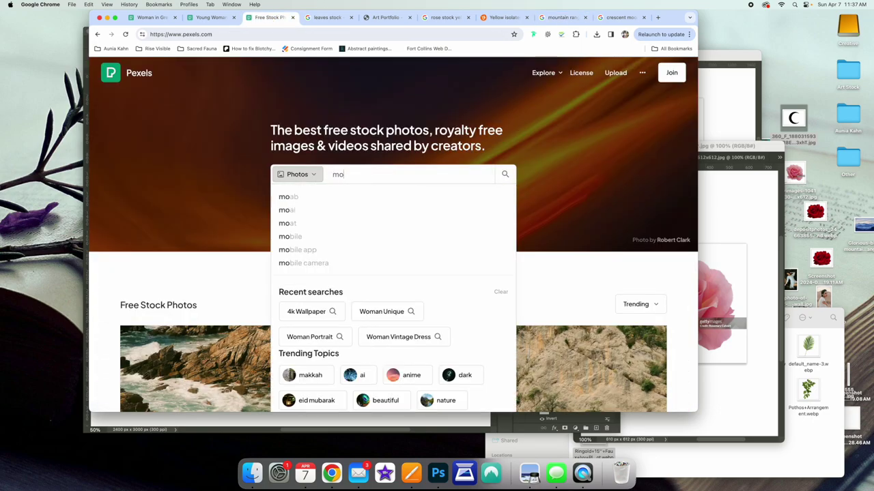
type("untain range")
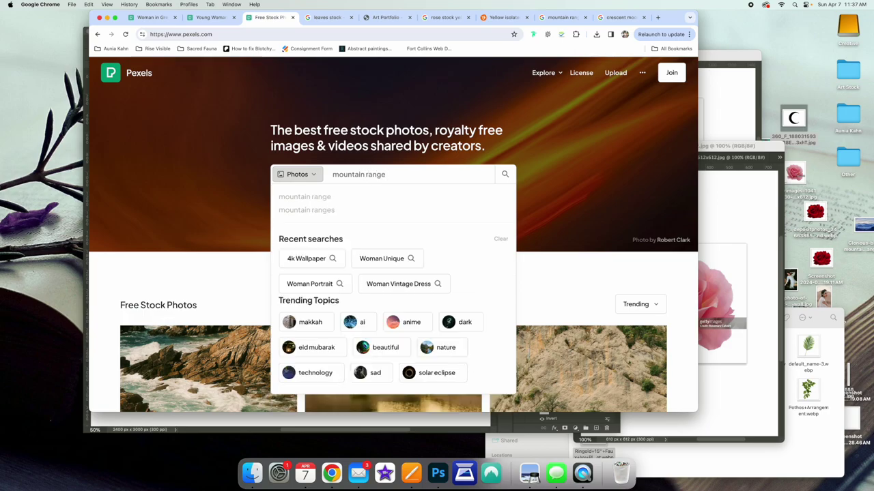
key("Return")
scroll(364, 175, "down", 5)
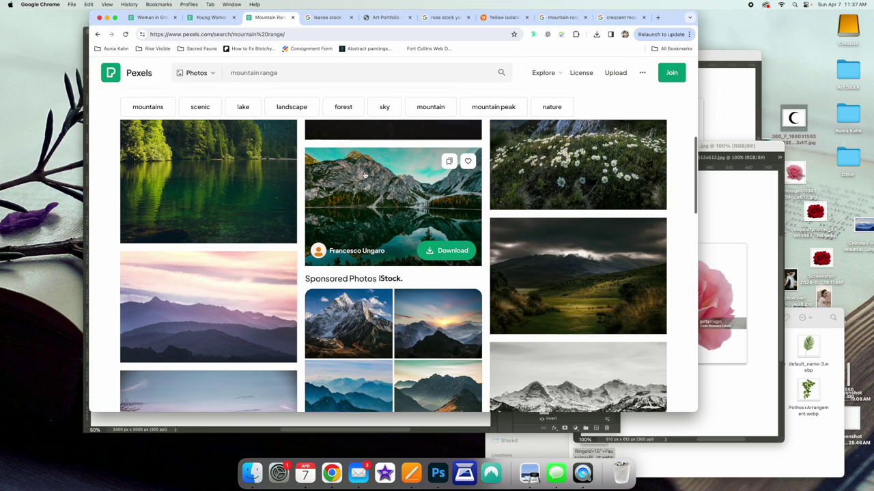
scroll(364, 175, "down", 10)
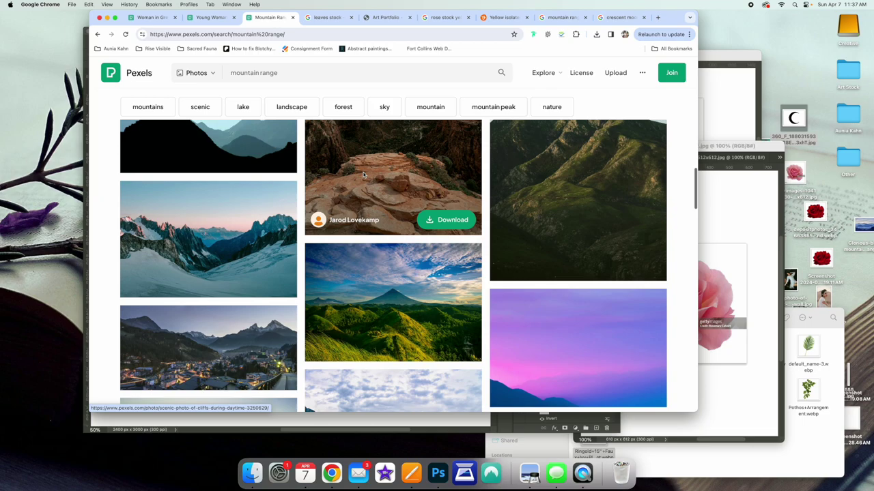
scroll(401, 204, "down", 10)
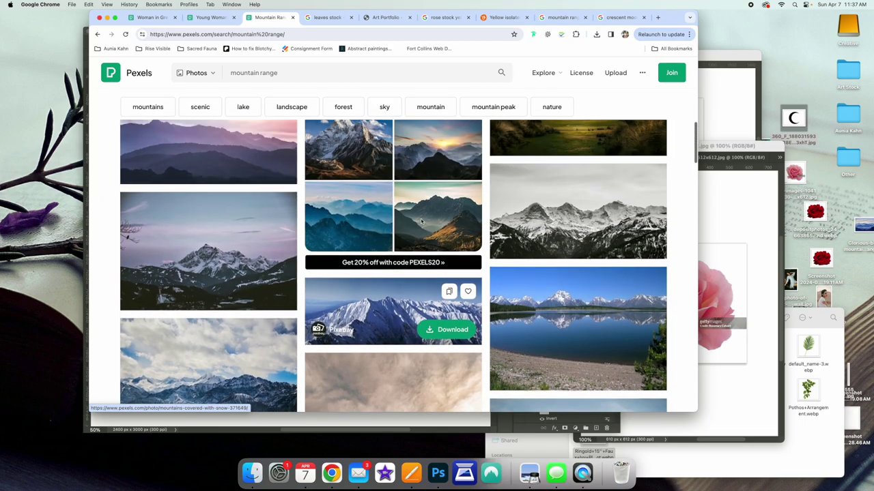
Step: Browse the "mountain range" photos on Pexels for a background, previewing the sunrise picture with white flowers
scroll(420, 218, "up", 3)
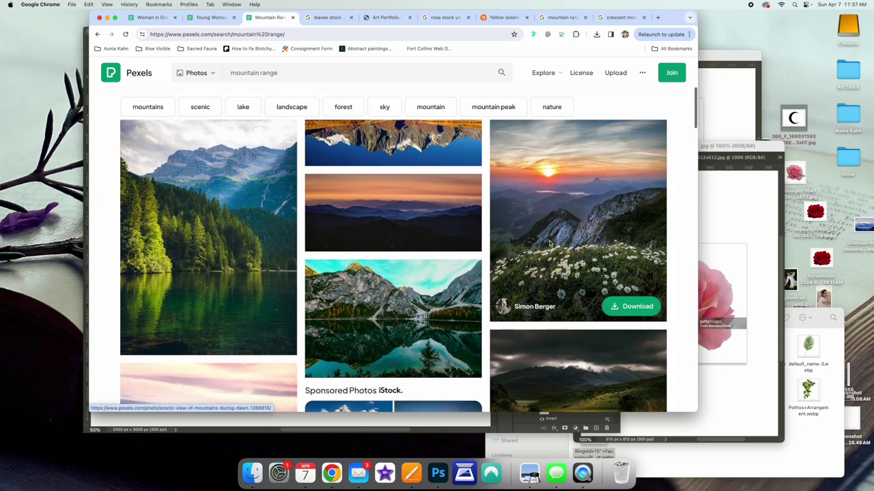
left_click(542, 243)
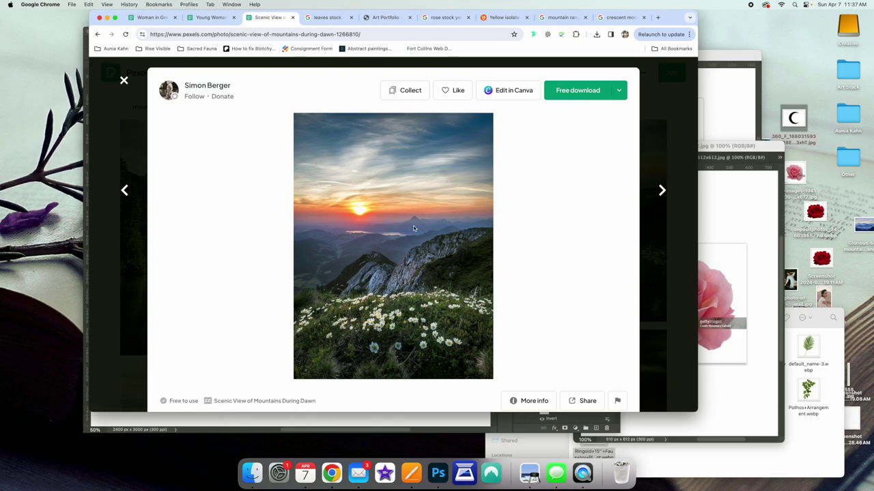
left_click(680, 75)
scroll(601, 182, "down", 5)
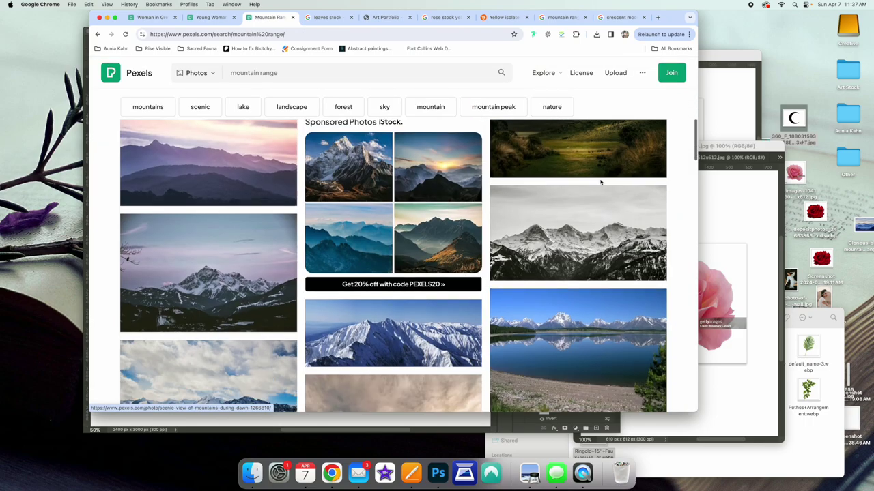
scroll(601, 182, "down", 15)
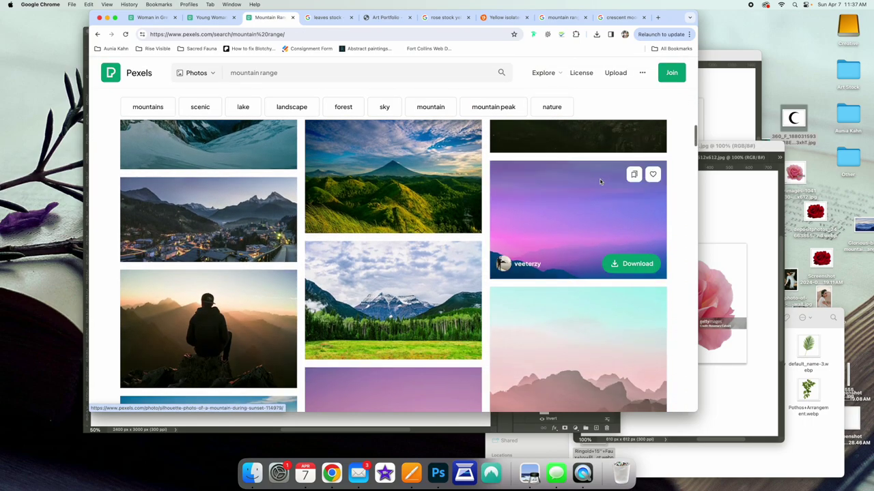
scroll(600, 181, "down", 15)
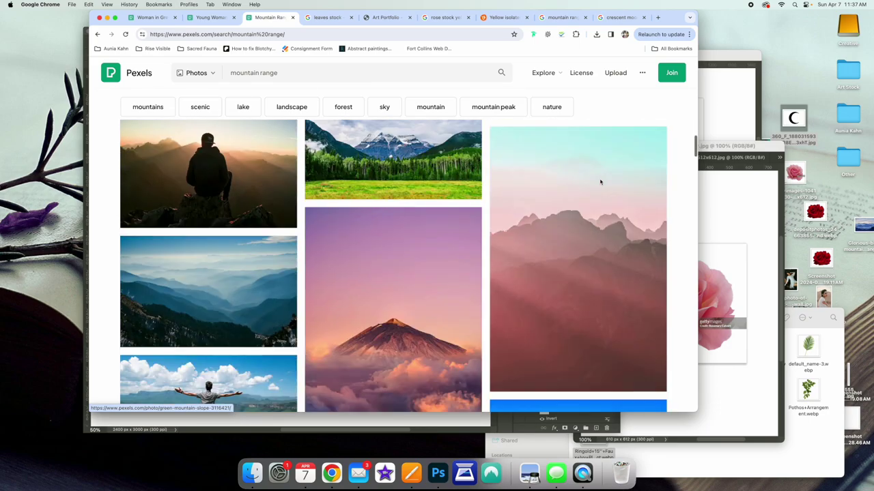
scroll(554, 176, "down", 8)
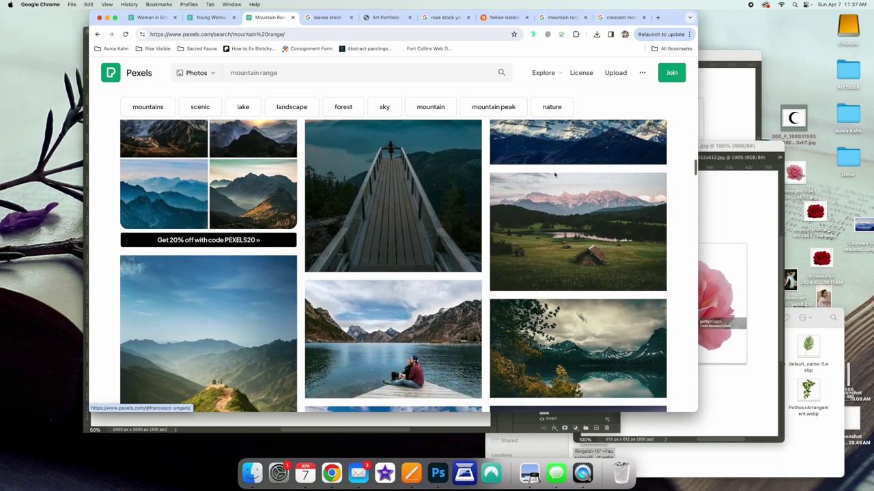
scroll(554, 176, "down", 10)
scroll(555, 176, "up", 10)
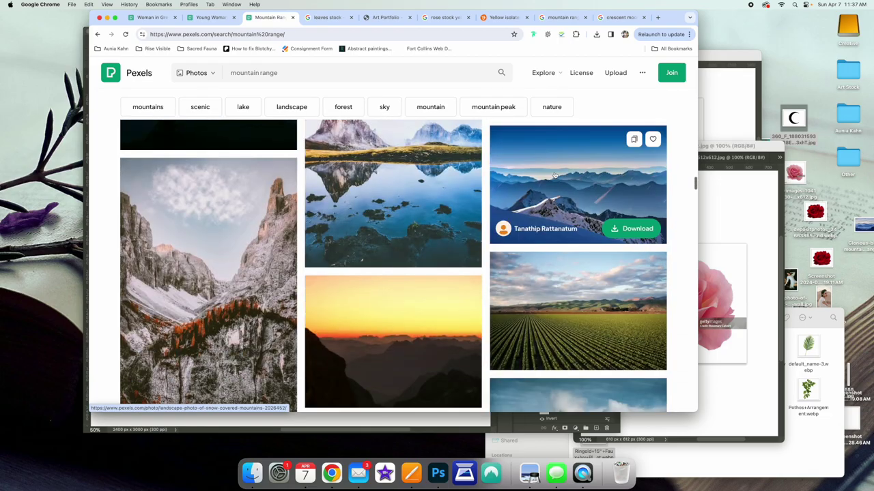
scroll(555, 174, "up", 10)
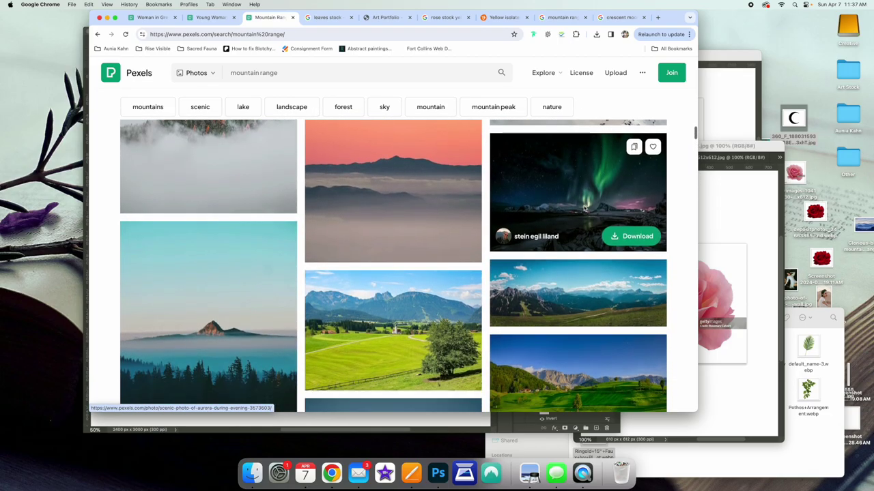
Step: Save the green aurora night photo to the desktop and place it in Photoshop behind the portrait, enlarged to cover the canvas
left_click(558, 194)
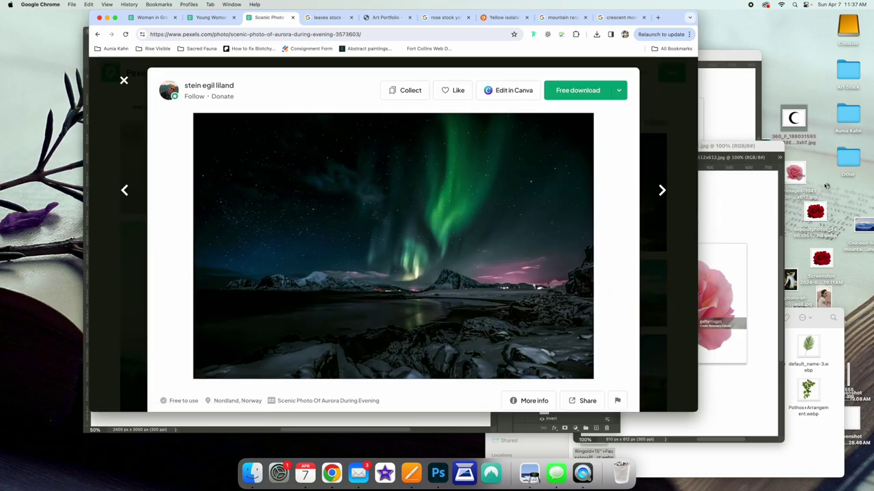
left_click(440, 473)
left_click_drag(837, 197, 444, 205)
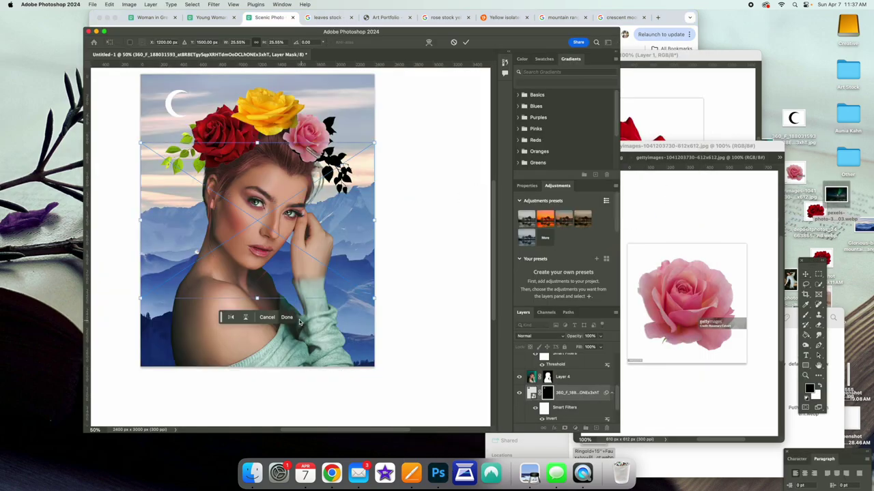
left_click_drag(377, 299, 456, 417)
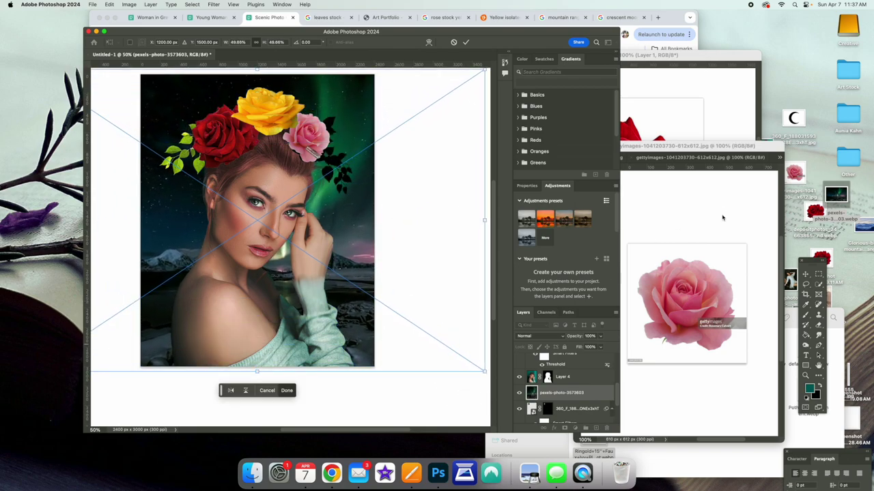
key("Return")
Step: Shift the aurora photo sideways behind the portrait so its starry sky fills the canvas
left_click_drag(309, 228, 379, 225)
key("super+z")
left_click_drag(346, 97, 451, 111)
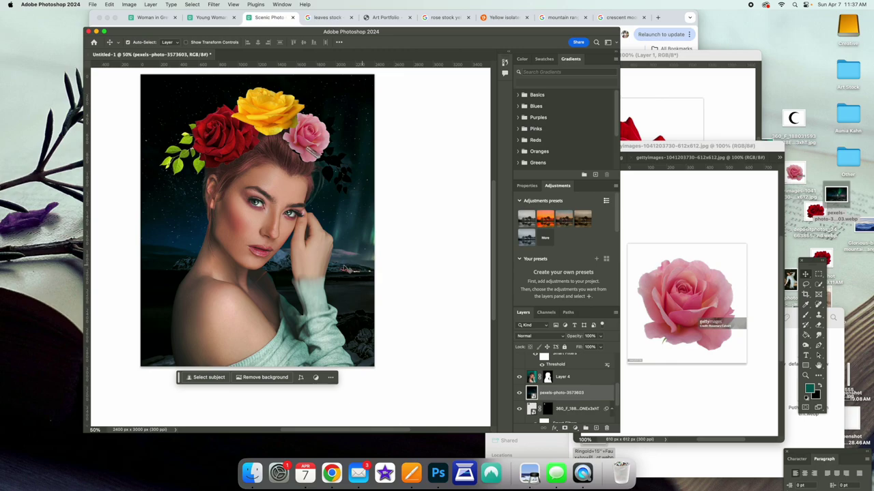
Step: Return to Pexels in Chrome and look through more "mountain range" photos, checking the Photoshop composition for comparison
left_click(669, 19)
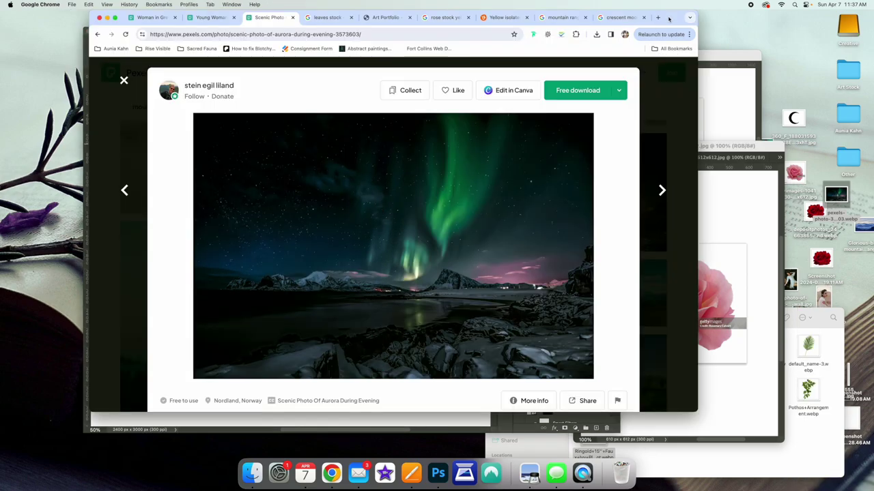
left_click(652, 82)
scroll(519, 205, "down", 5)
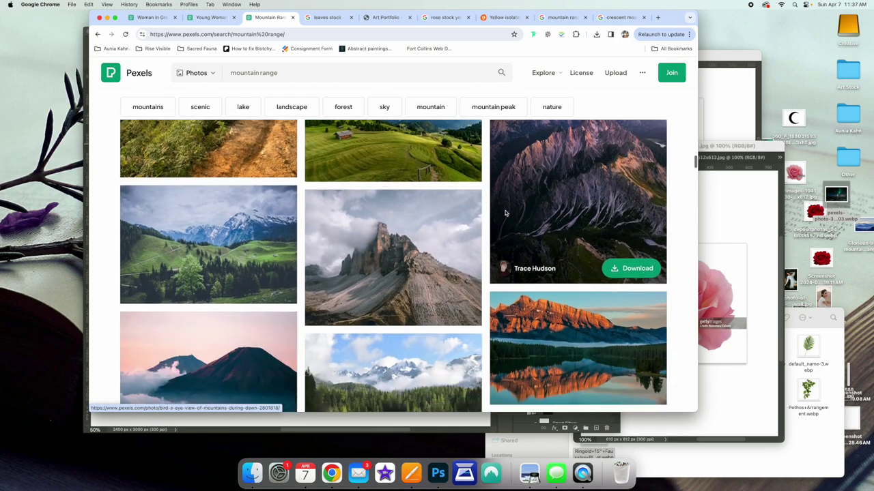
scroll(505, 213, "down", 2)
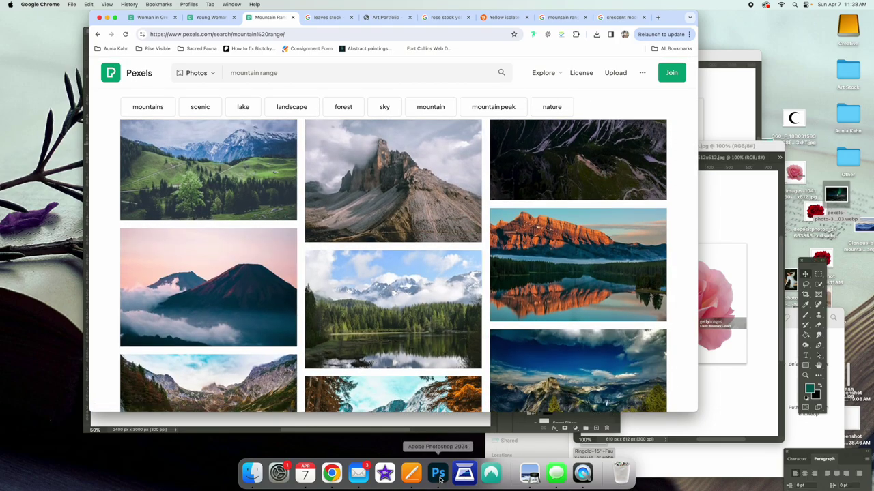
left_click(438, 474)
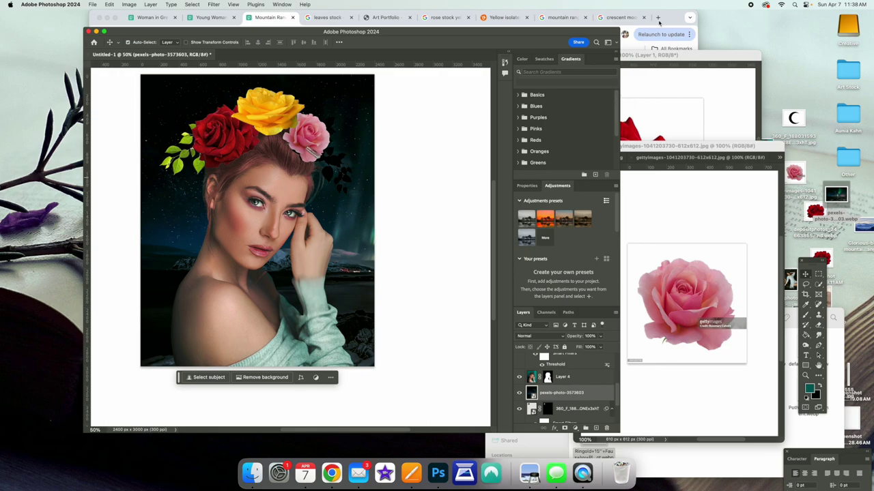
left_click(655, 45)
scroll(435, 131, "down", 5)
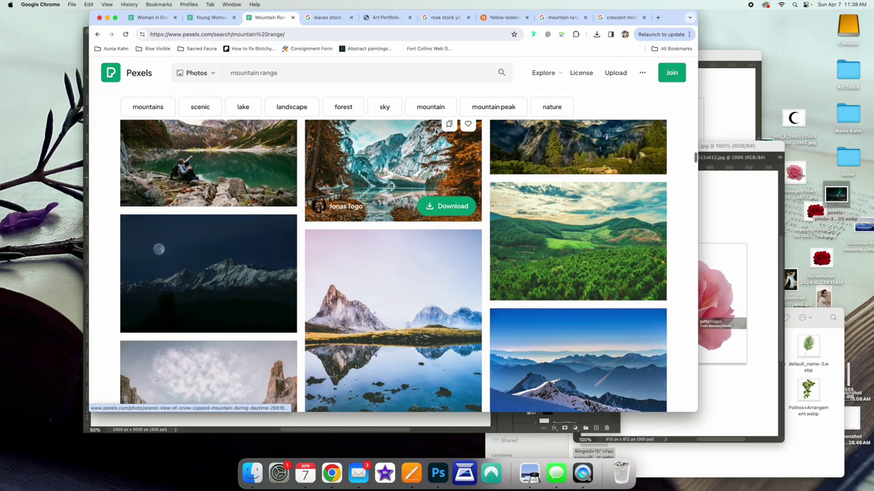
scroll(436, 130, "down", 10)
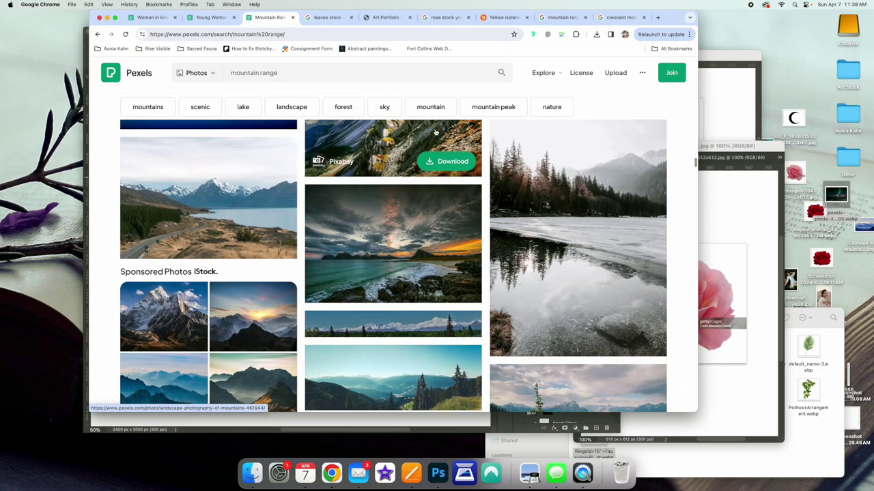
scroll(435, 130, "down", 10)
scroll(435, 130, "down", 10)
scroll(436, 131, "down", 10)
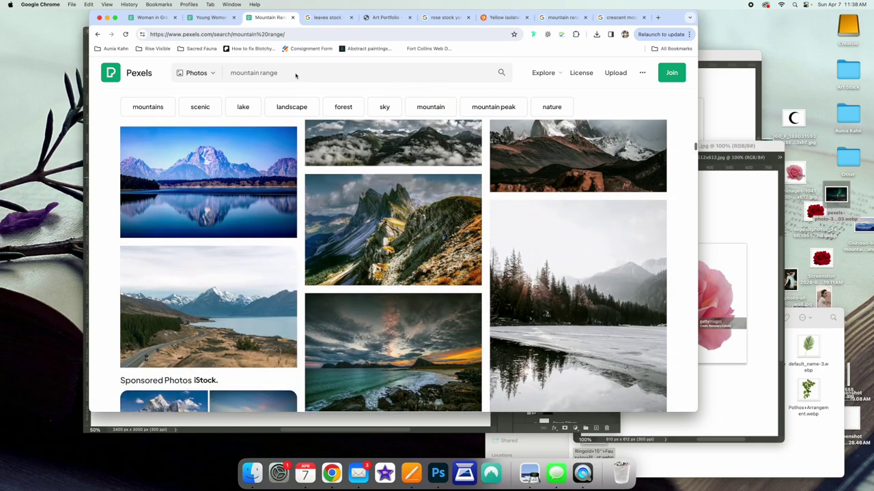
Step: Search Pexels for "night sky" and look through the photos for a background
left_click(295, 76)
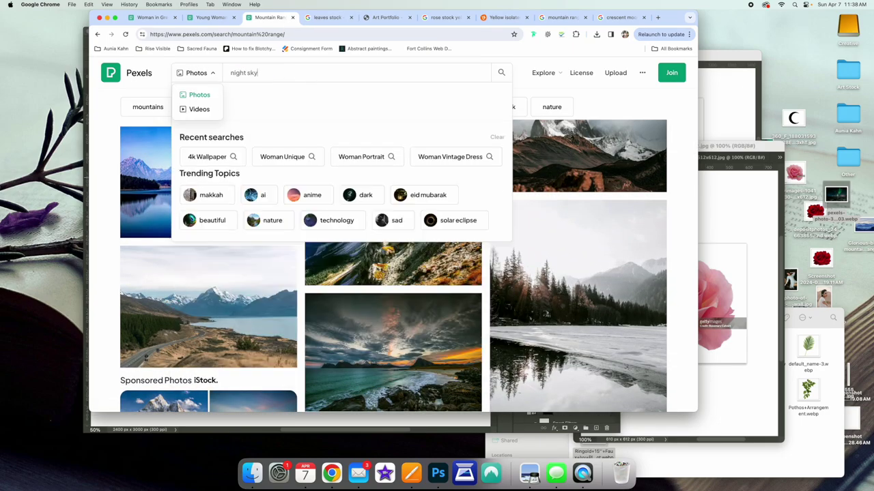
key("Return")
scroll(382, 132, "down", 10)
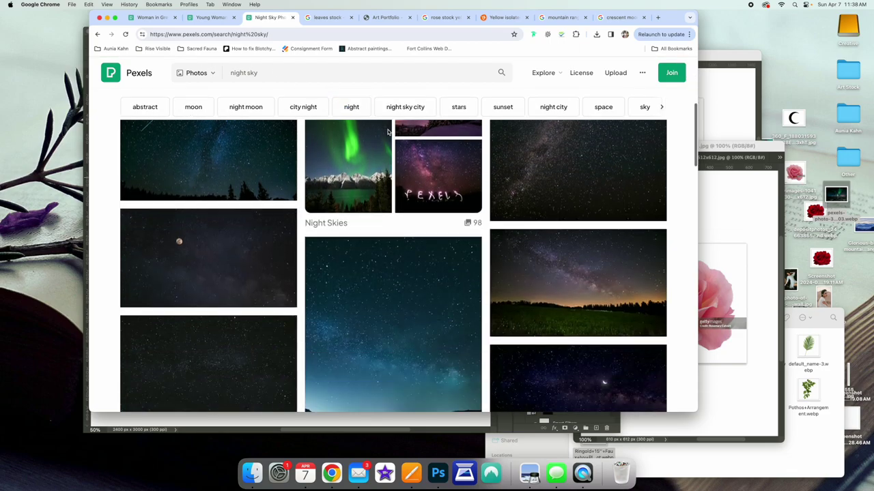
scroll(388, 131, "down", 1)
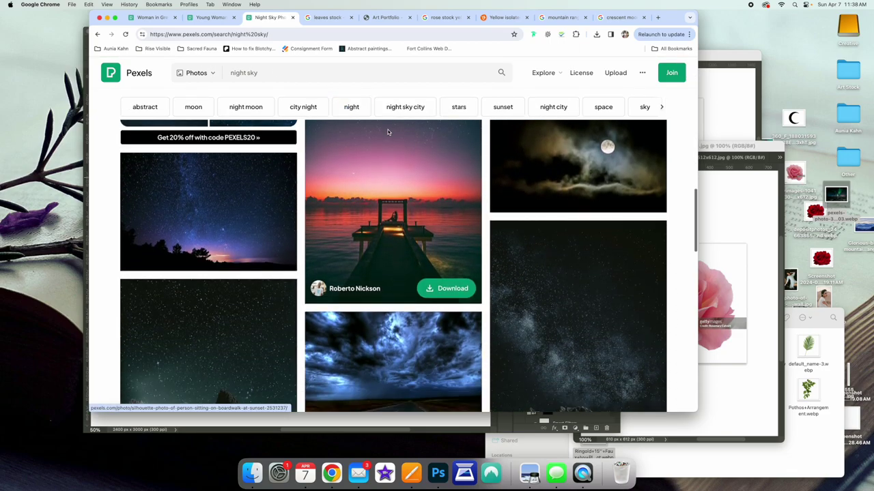
scroll(388, 132, "down", 15)
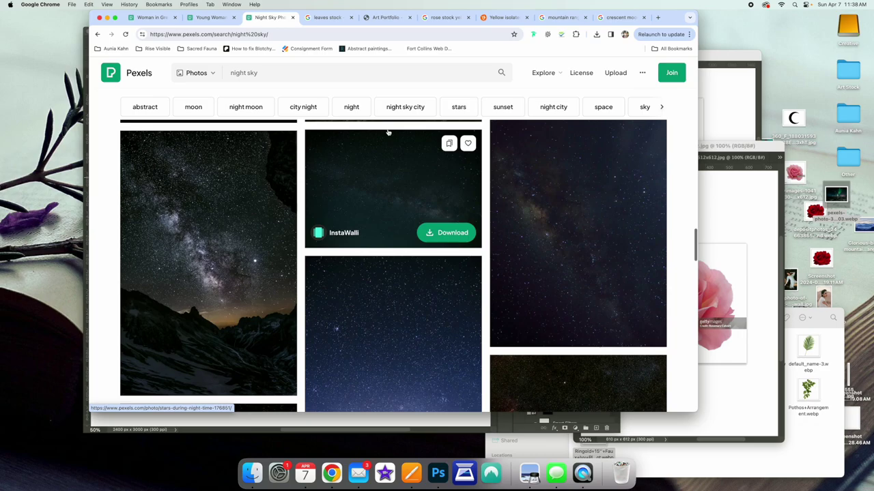
scroll(387, 131, "down", 15)
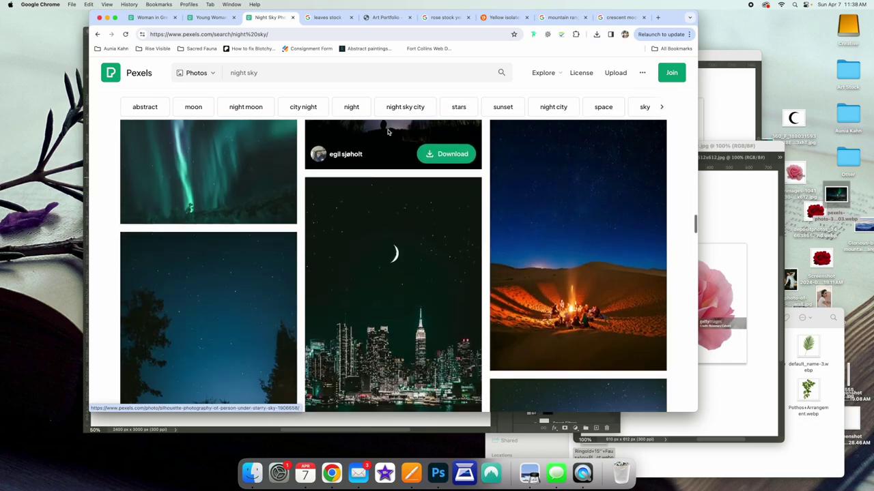
scroll(388, 132, "down", 15)
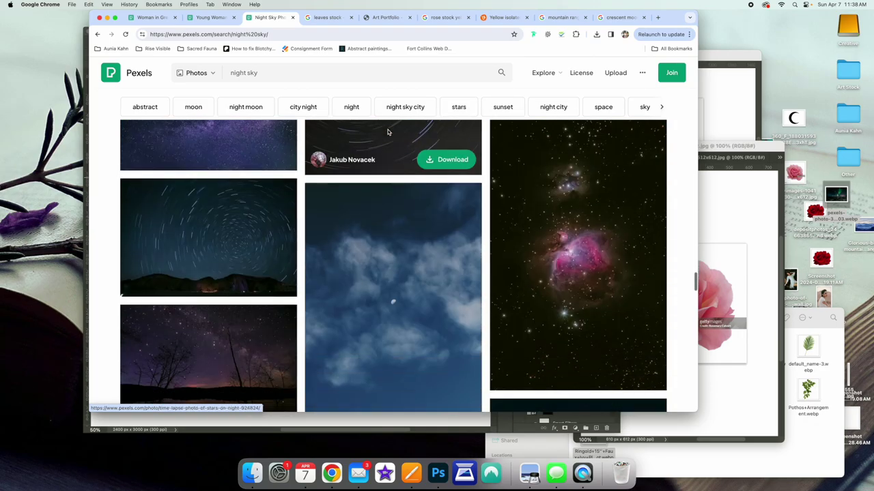
scroll(388, 131, "down", 10)
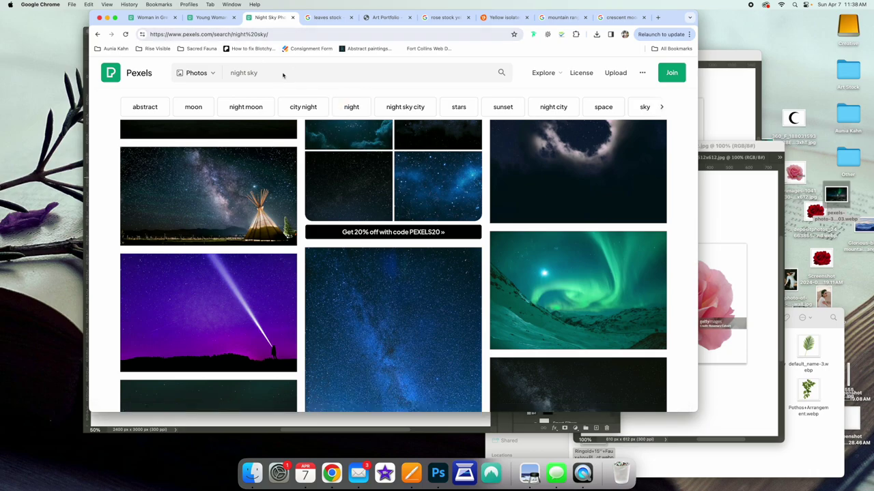
Step: Search Pexels for "castle" and save the Neuschwanstein Castle photo to the desktop
type("castle")
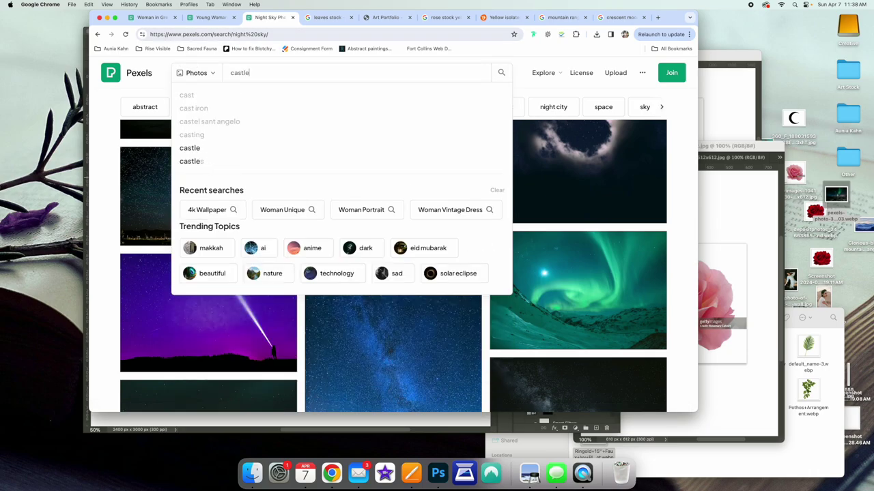
key("Return")
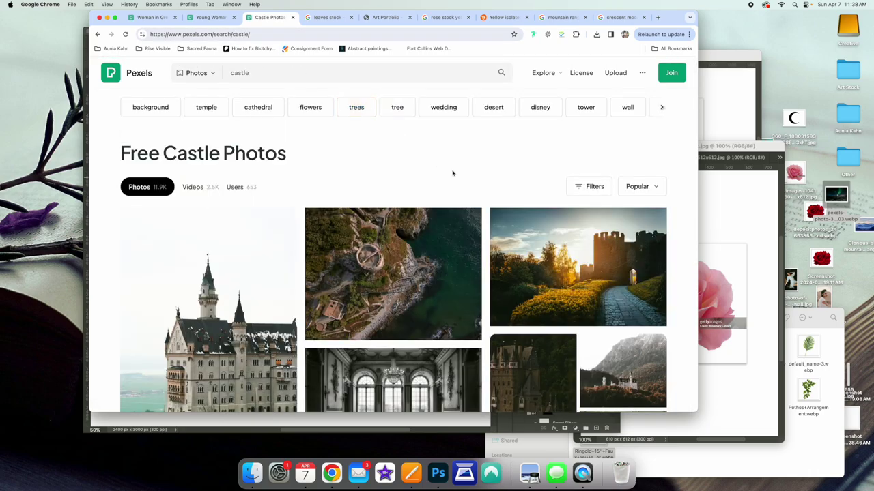
scroll(454, 171, "down", 3)
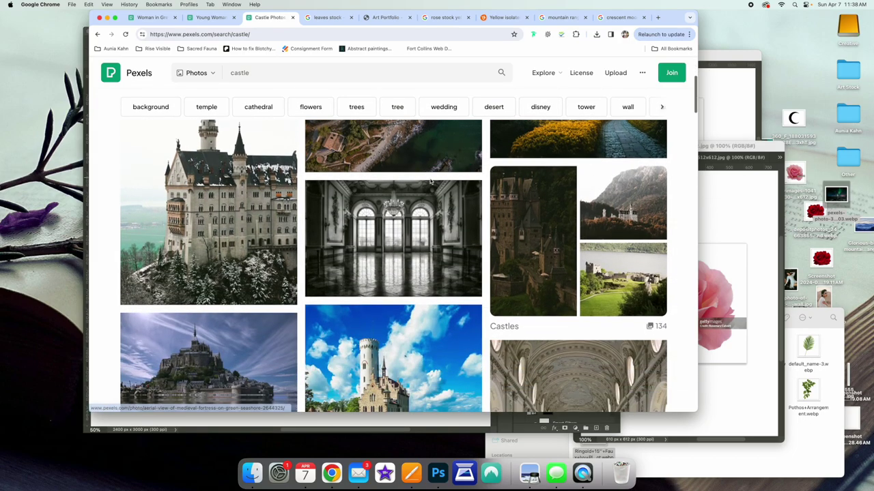
left_click(249, 188)
left_click_drag(620, 172, 806, 69)
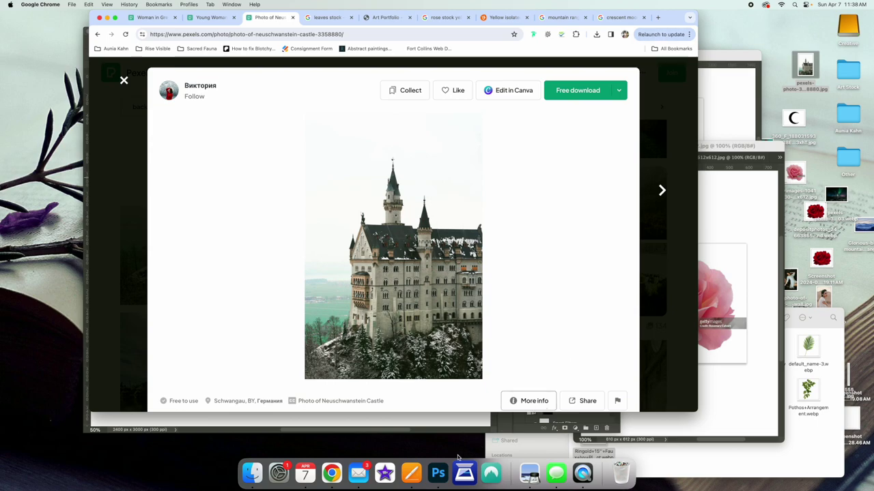
Step: Place the castle photo in the Photoshop composition behind the portrait and hide the aurora layer
left_click(437, 473)
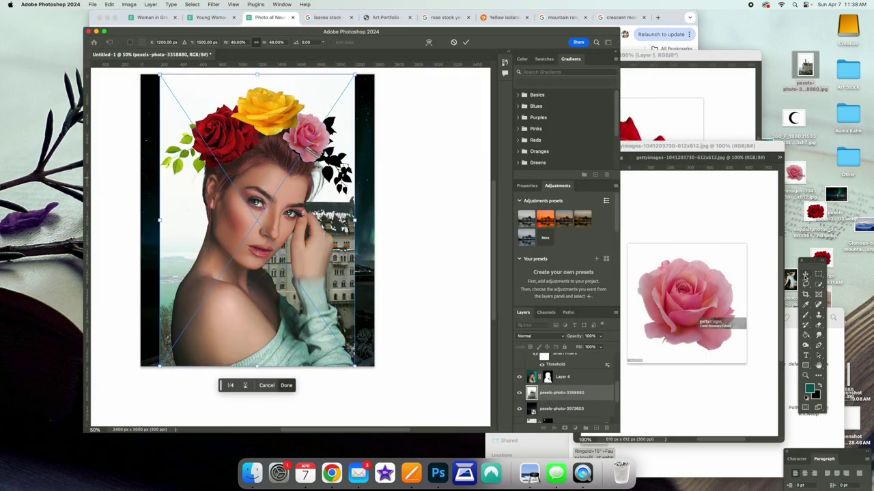
key("Return")
left_click(519, 408)
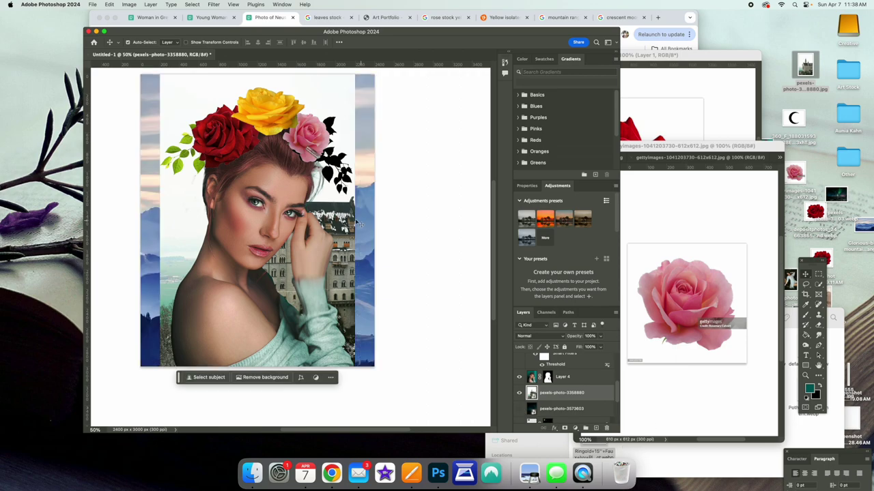
Step: Move the castle layer above the portrait and leaves but beneath the roses, and remove its background
left_click_drag(542, 402, 555, 367)
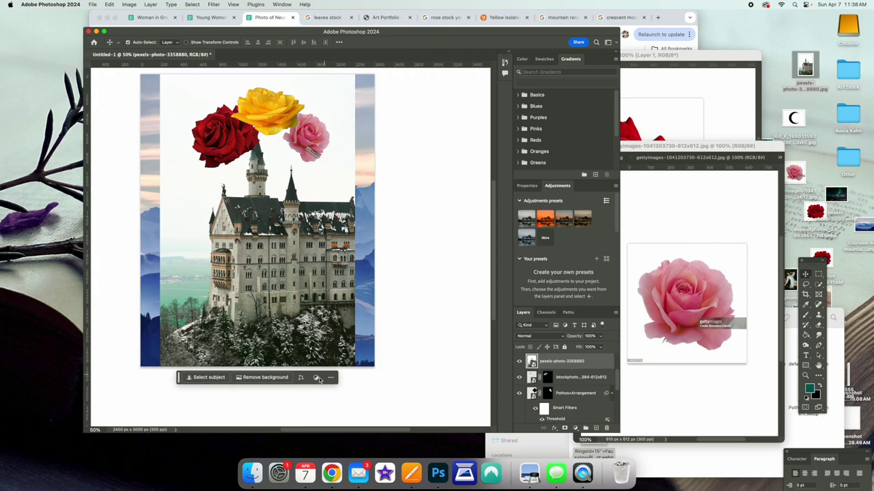
left_click(272, 377)
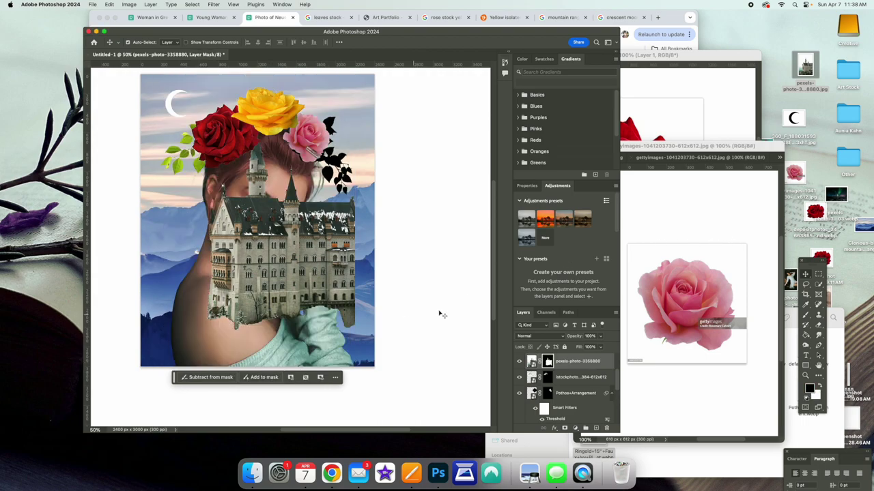
Step: Paint with a large brush on the castle's layer mask to restore the snowy forest base, undoing the stray dab beside the castle
left_click(262, 378)
left_click(138, 43)
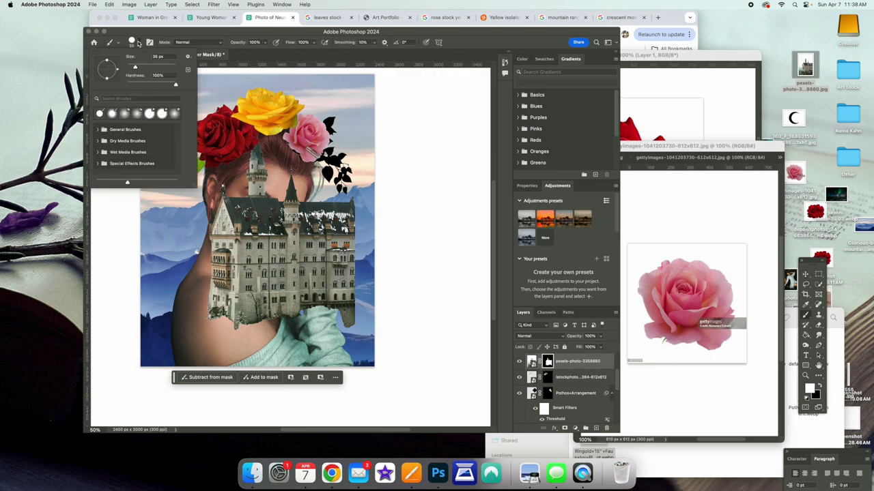
left_click_drag(137, 70, 154, 69)
left_click(265, 341)
mouse_move(264, 344)
left_mouse_down()
mouse_move(275, 310)
mouse_move(295, 342)
mouse_move(300, 377)
mouse_move(314, 363)
mouse_move(319, 305)
mouse_move(338, 370)
mouse_move(338, 327)
mouse_move(356, 359)
mouse_move(251, 337)
mouse_move(257, 311)
mouse_move(244, 337)
mouse_move(231, 337)
mouse_move(233, 314)
mouse_move(184, 387)
mouse_move(228, 363)
mouse_move(252, 365)
mouse_move(225, 323)
mouse_move(179, 373)
mouse_move(172, 347)
mouse_move(196, 324)
mouse_move(215, 322)
mouse_move(140, 373)
mouse_move(338, 354)
left_mouse_up()
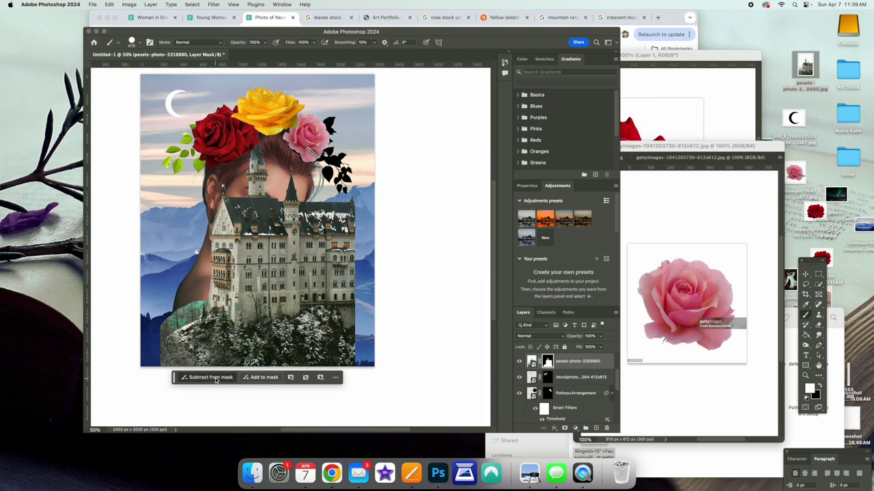
left_click(184, 294)
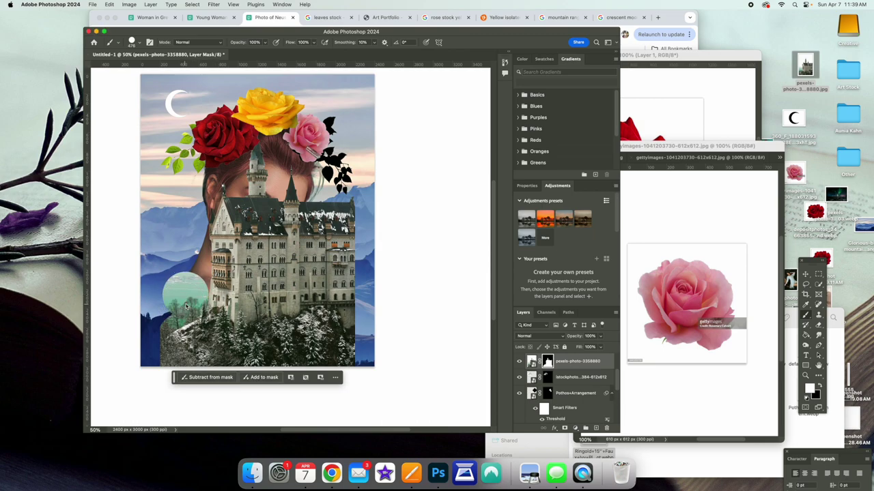
key("super+z")
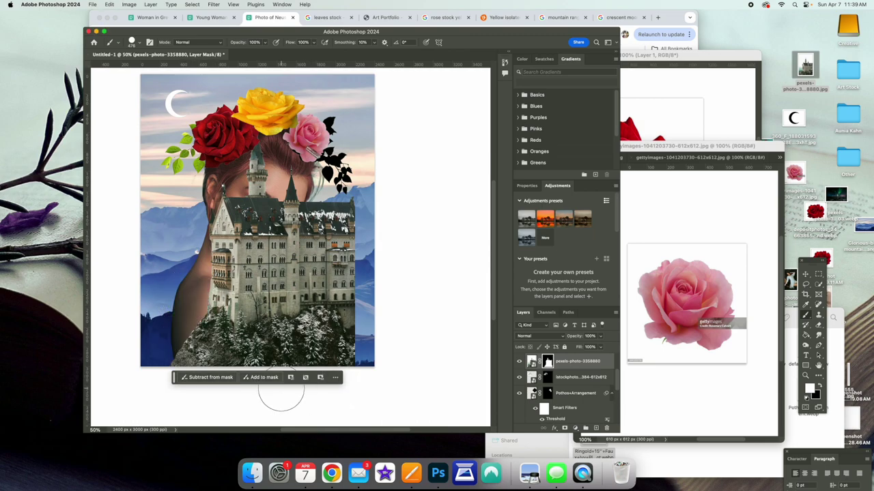
Step: Shrink the castle with Free Transform, place it beside the red rose, and move its layer behind the portrait
left_click(805, 274)
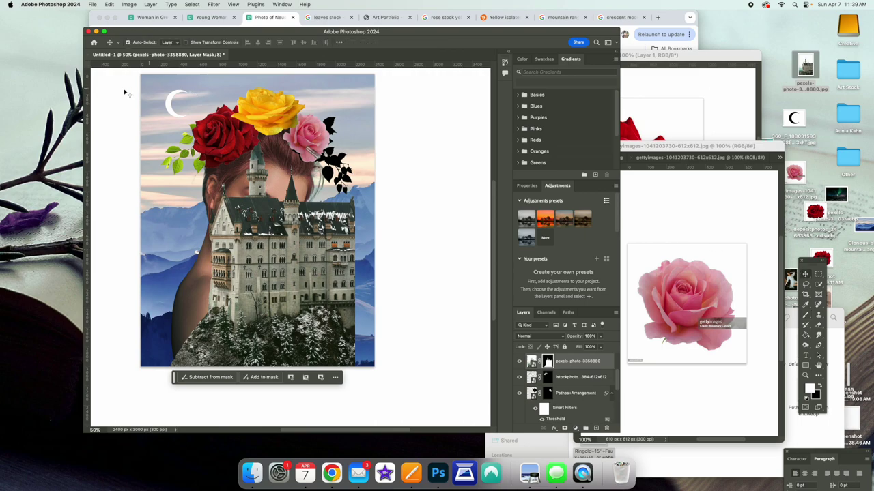
left_click(110, 5)
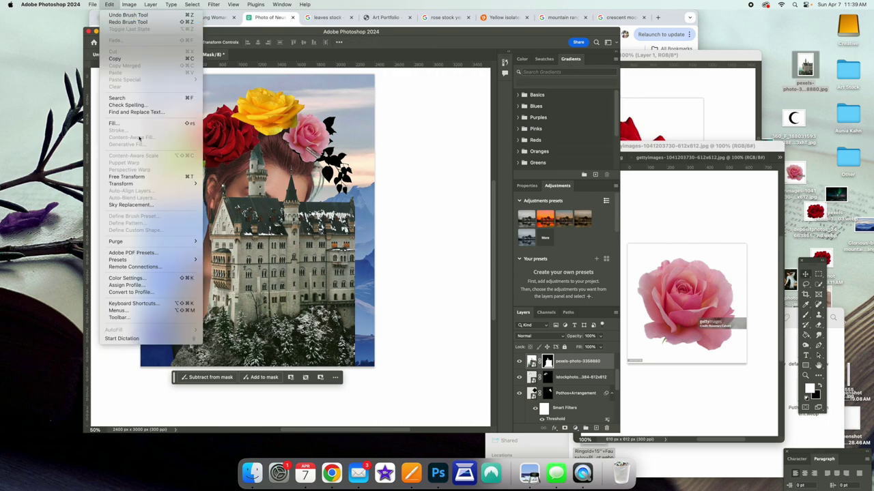
left_click(134, 177)
left_click_drag(161, 76, 183, 176)
left_click_drag(581, 384, 573, 383)
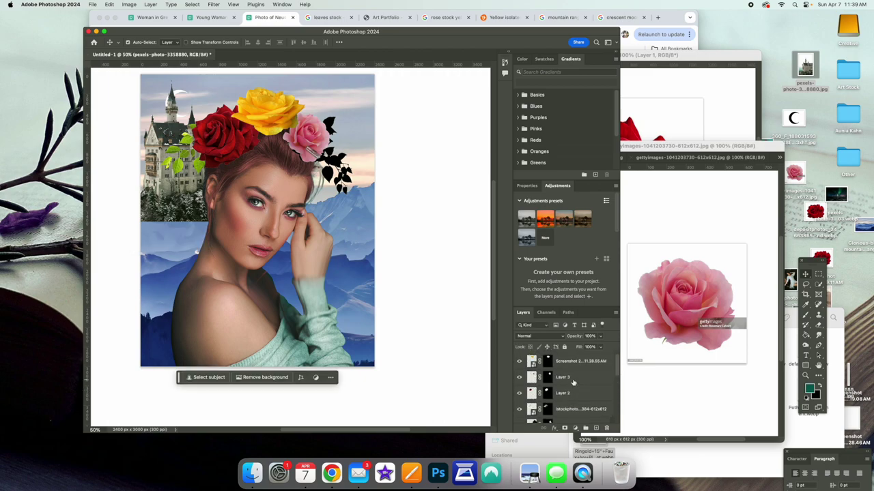
Step: Hide the Glorious-blue-mountain-range layer and shift the small castle slightly downward
scroll(572, 384, "down", 3)
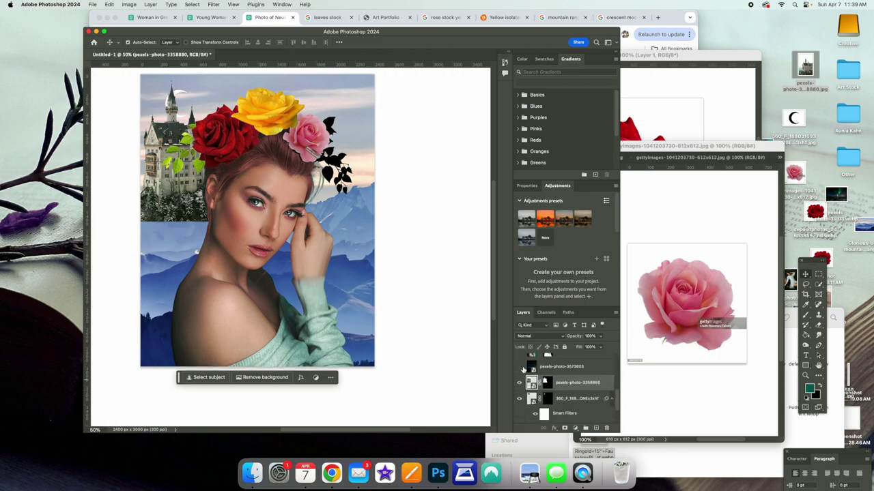
scroll(524, 372, "down", 2)
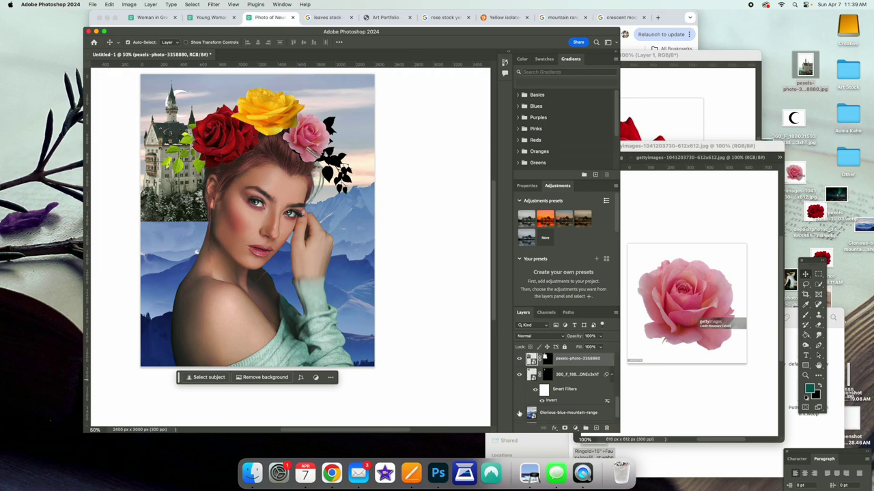
left_click(519, 413)
left_click_drag(180, 191, 182, 201)
Step: Switch to Chrome, browse the Pexels castle photos, and save the aerial photo of the white castle above green trees to the desktop
left_click(606, 16)
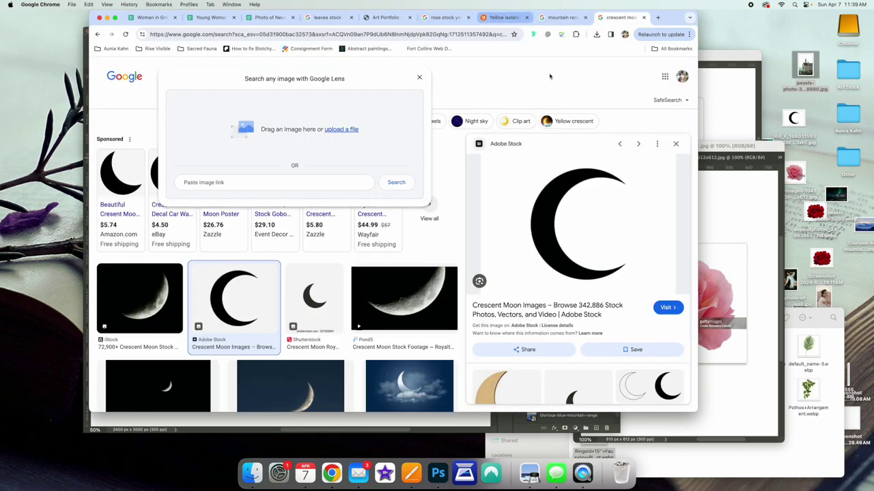
left_click(327, 17)
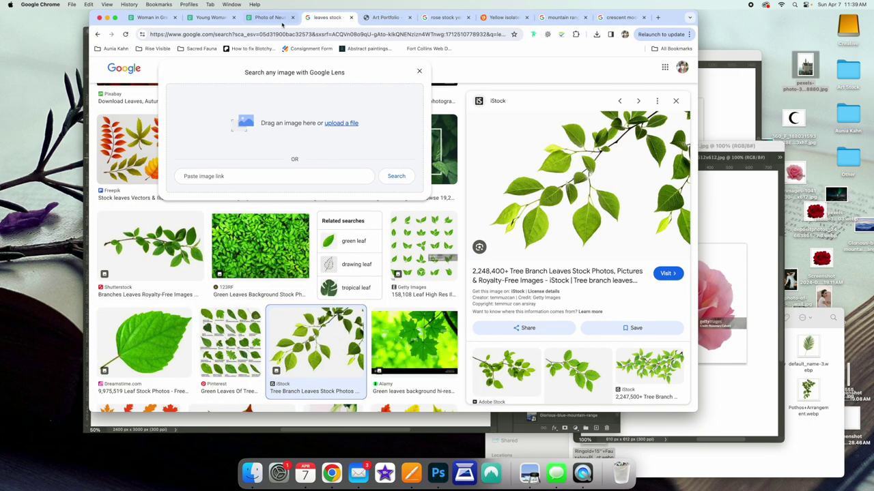
left_click(273, 18)
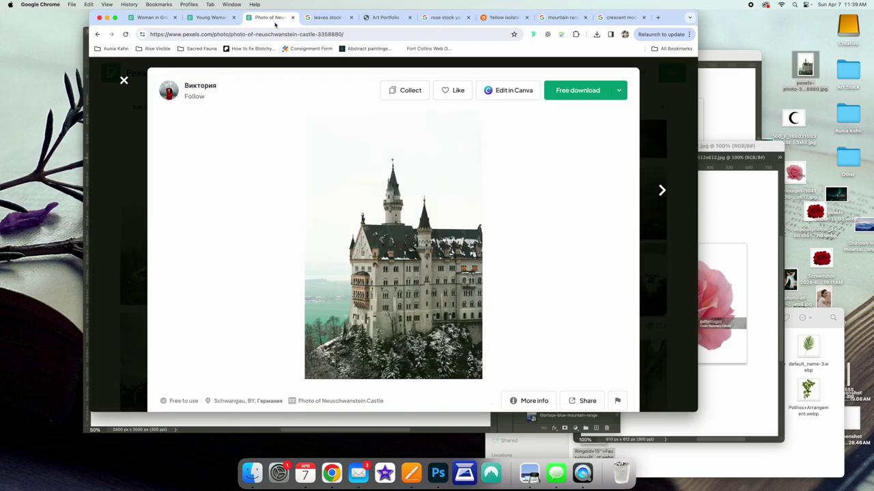
left_click(647, 89)
scroll(584, 161, "down", 5)
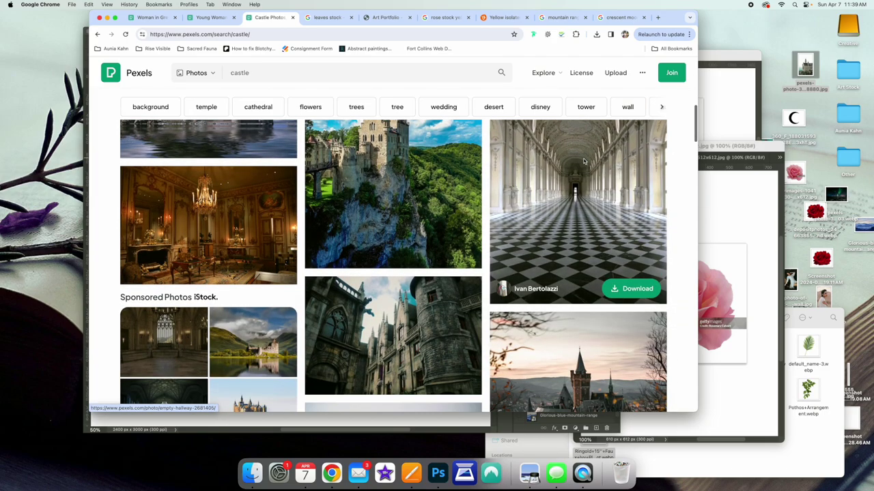
scroll(583, 161, "up", 2)
scroll(583, 161, "down", 10)
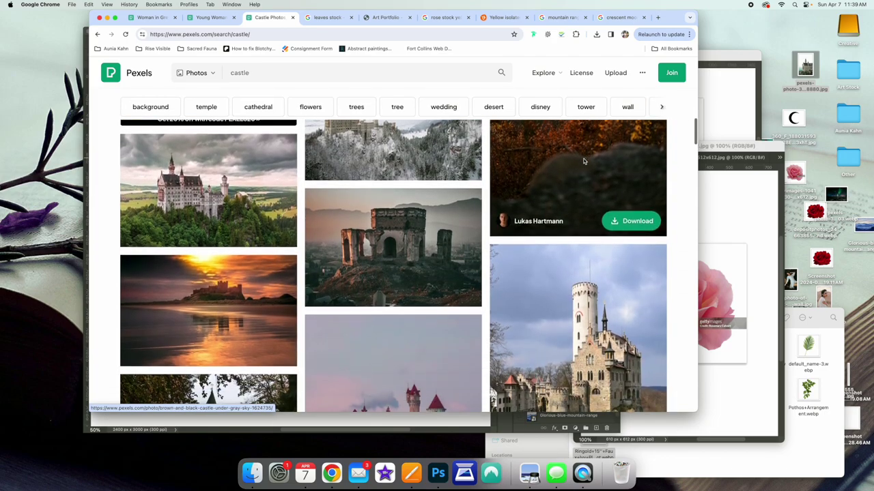
scroll(584, 161, "down", 3)
scroll(583, 161, "up", 4)
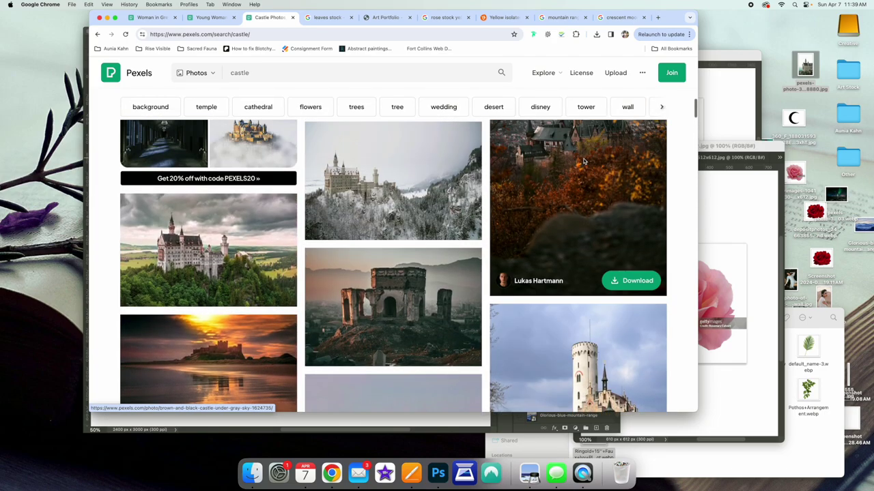
scroll(583, 161, "down", 1)
left_click(211, 225)
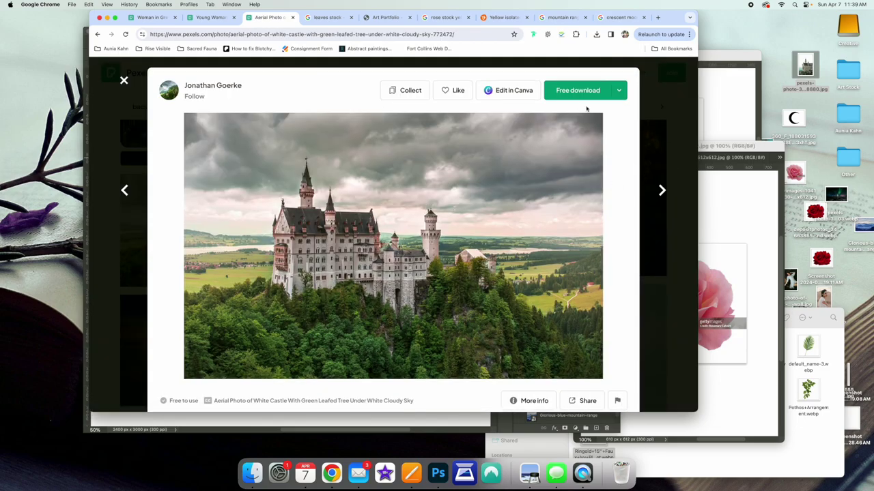
Step: Switch to Photoshop, place pexels-photo-772472 in the composition behind the portrait, and hide the earlier castle layer
left_click(437, 473)
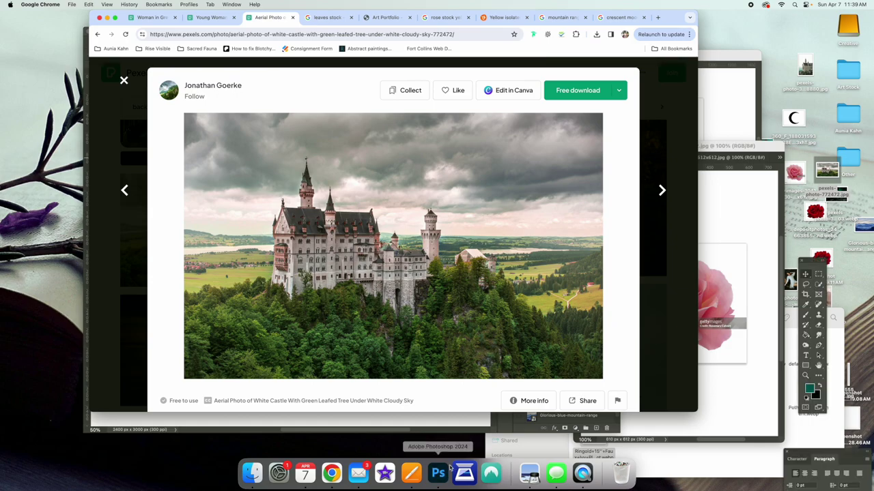
left_click_drag(827, 173, 386, 211)
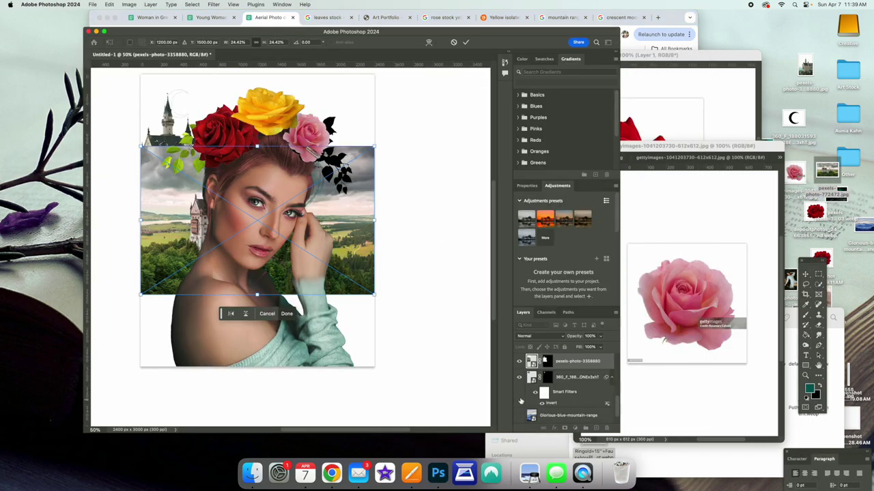
key("Return")
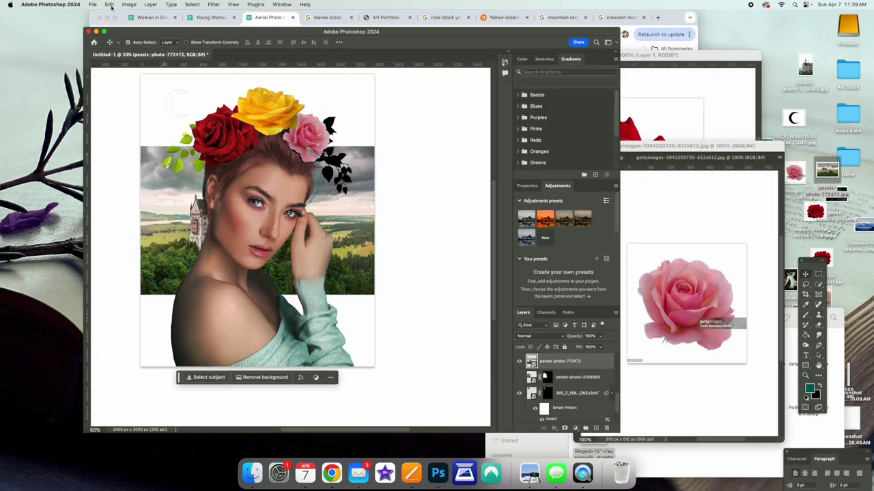
Step: Scale the new castle photo to about 54.6% and position it to fill the canvas, with the castle's tall tower beside the red rose
left_click(111, 7)
left_click(136, 179)
left_click_drag(382, 146, 560, 39)
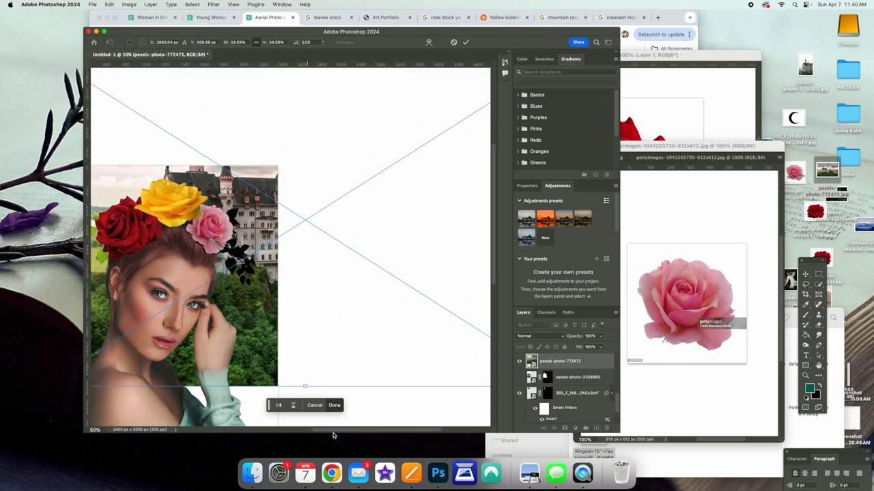
scroll(333, 436, "left", 5)
scroll(378, 256, "down", 5)
scroll(377, 253, "down", 3)
mouse_move(346, 329)
left_mouse_down()
mouse_move(360, 332)
mouse_move(344, 332)
left_mouse_up()
scroll(345, 332, "left", 3)
scroll(345, 332, "right", 6)
scroll(313, 289, "up", 3)
left_click_drag(275, 241, 164, 308)
scroll(240, 298, "up", 5)
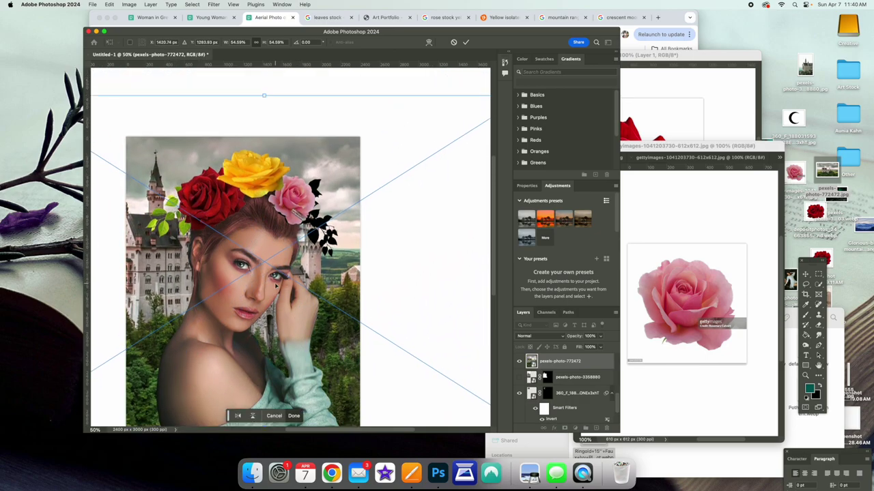
scroll(276, 287, "down", 2)
left_click_drag(315, 307, 316, 314)
key("Return")
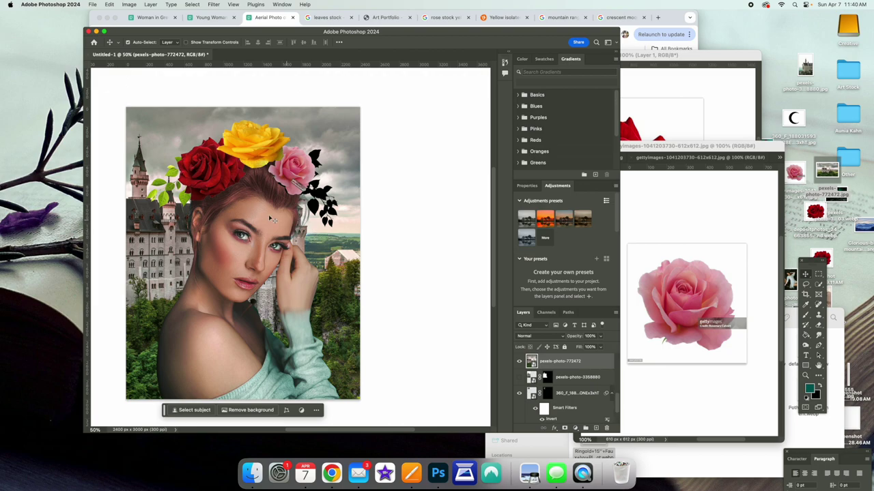
Step: Move the green leaves to the other side of the crown, rotate them to about -172°, and tuck them behind the yellow and pink roses
left_click_drag(167, 198, 345, 145)
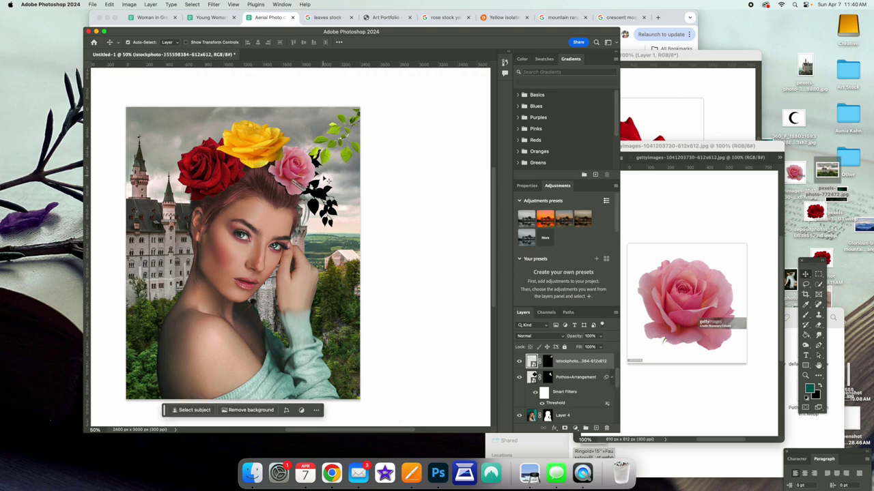
left_click(109, 5)
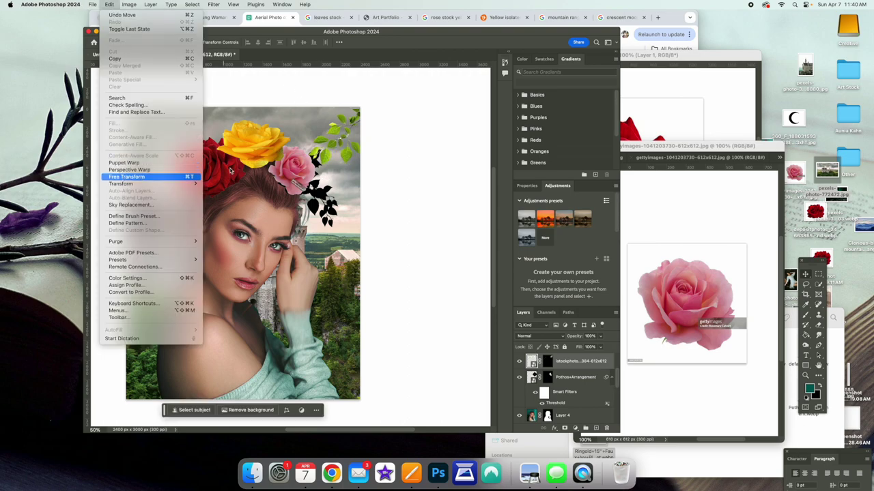
left_click(150, 175)
left_click_drag(350, 94, 334, 192)
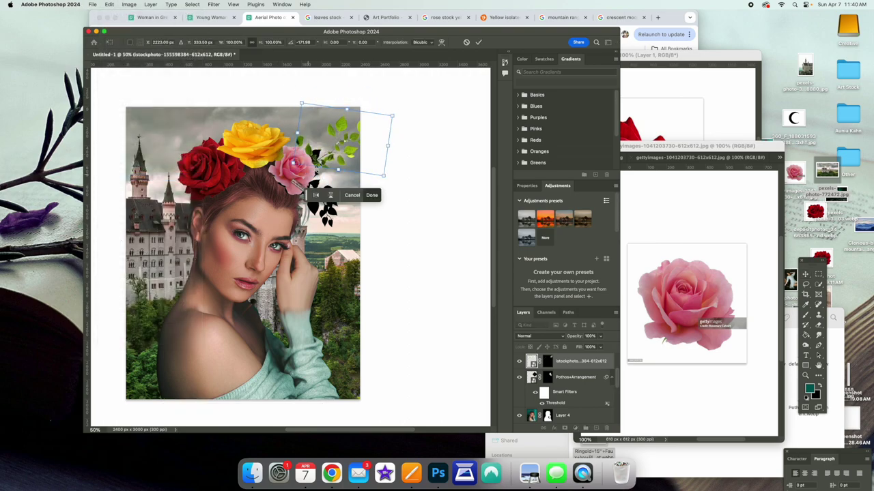
left_click_drag(369, 147, 308, 145)
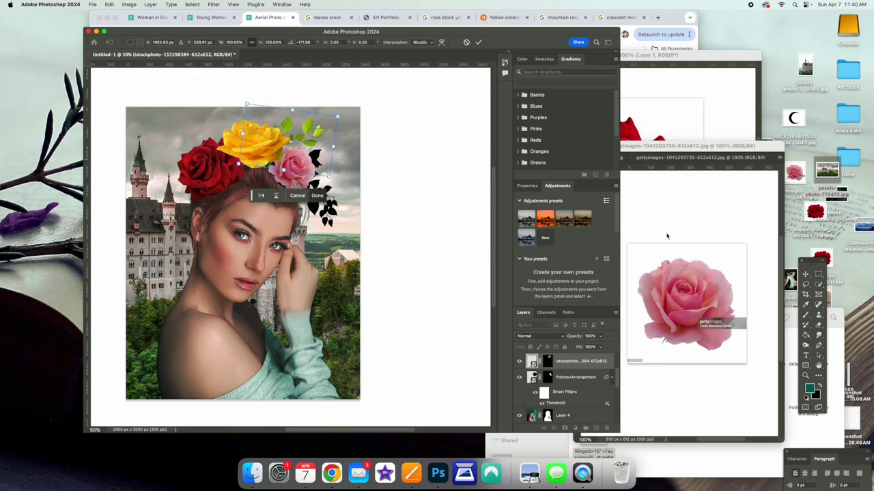
key("Return")
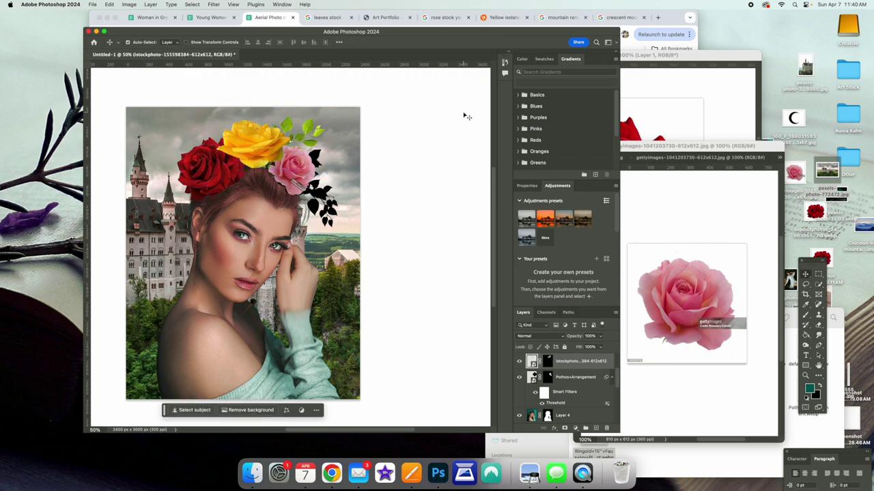
Step: Move the crescent moon layer above the pexels-photo-772472 castle background in the layer stack
scroll(572, 395, "up", 3)
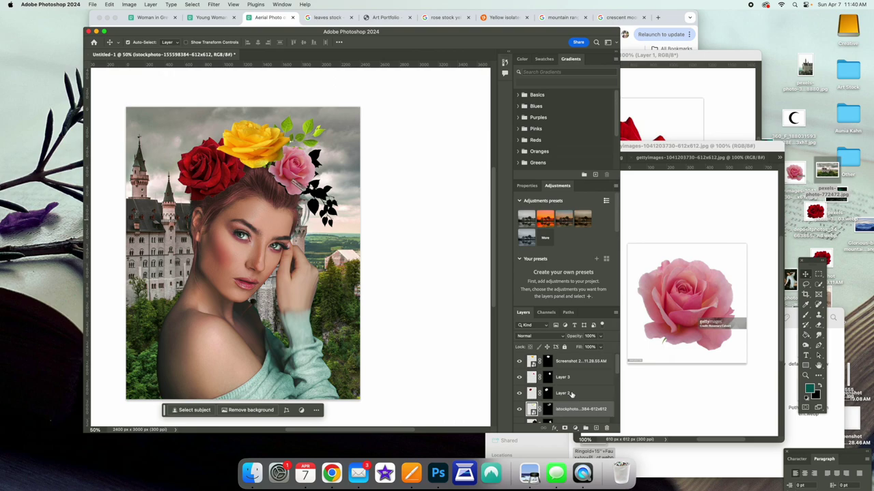
scroll(572, 394, "down", 5)
scroll(572, 395, "up", 5)
scroll(571, 395, "down", 2)
scroll(572, 394, "down", 4)
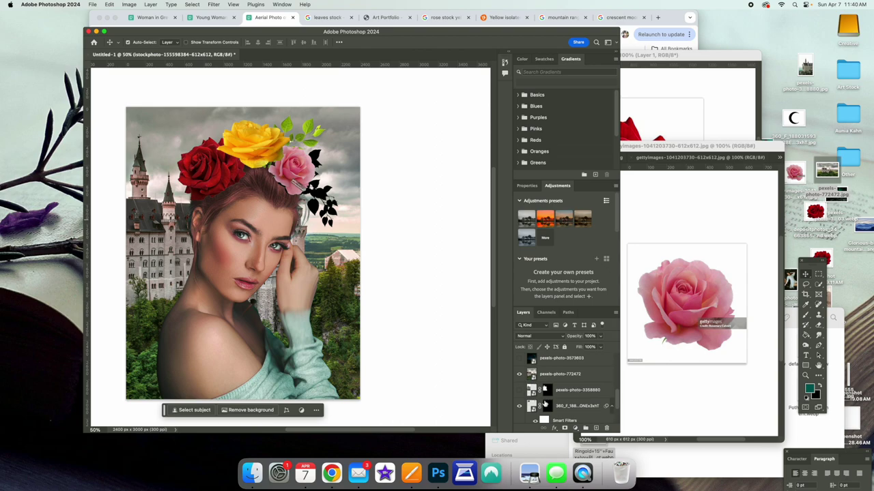
scroll(578, 392, "up", 3)
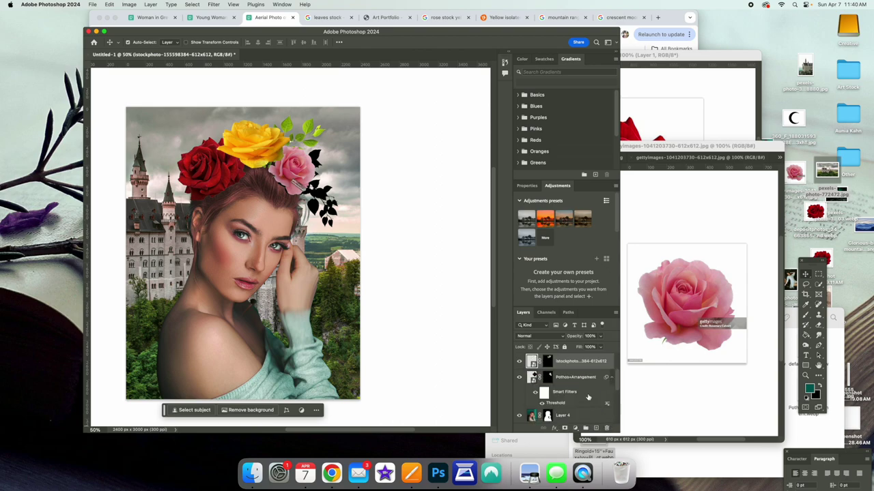
scroll(554, 382, "up", 1)
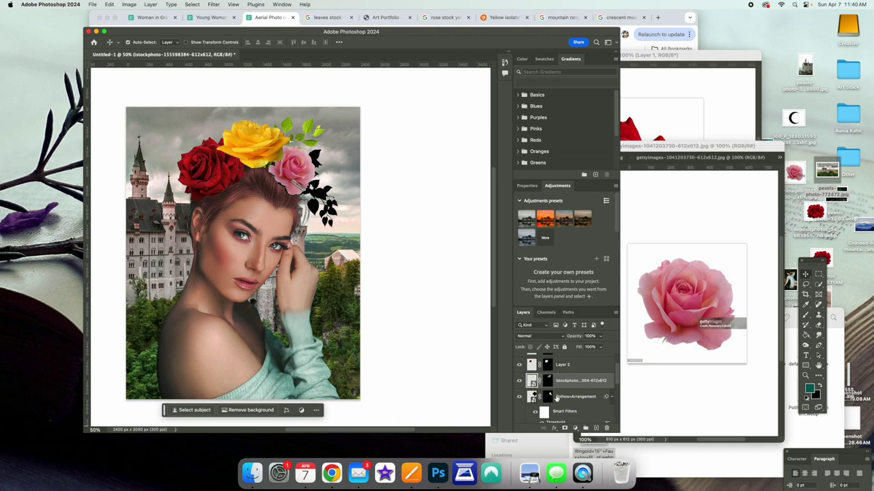
scroll(557, 396, "down", 2)
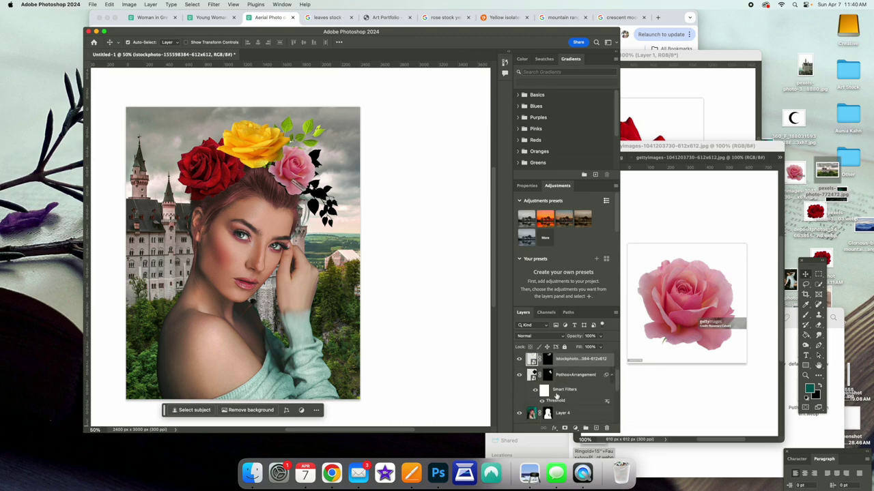
scroll(560, 393, "up", 3)
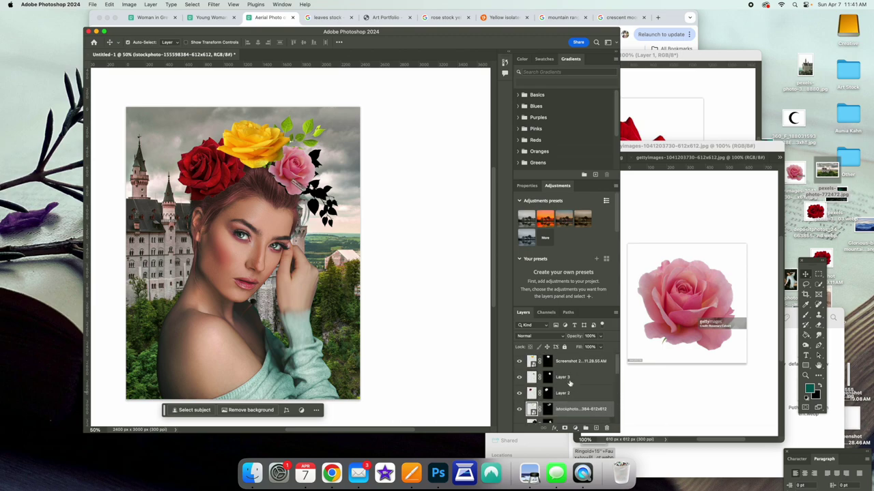
scroll(570, 383, "down", 5)
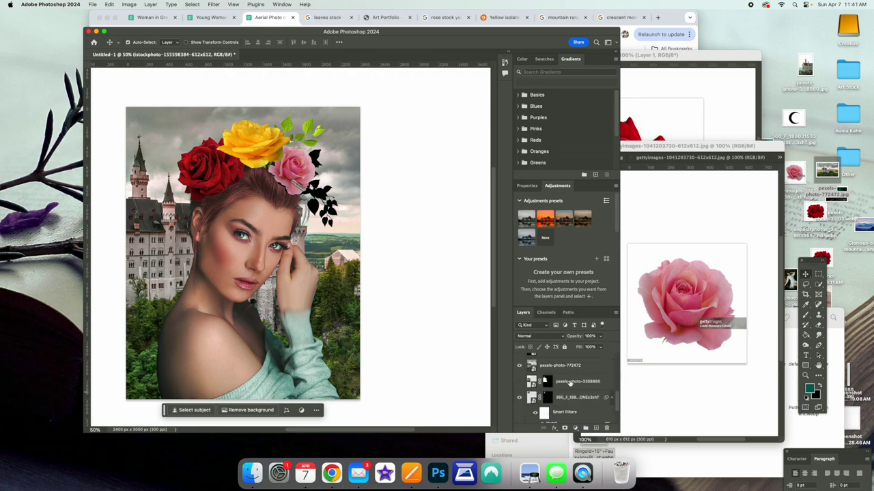
left_click_drag(565, 402, 562, 361)
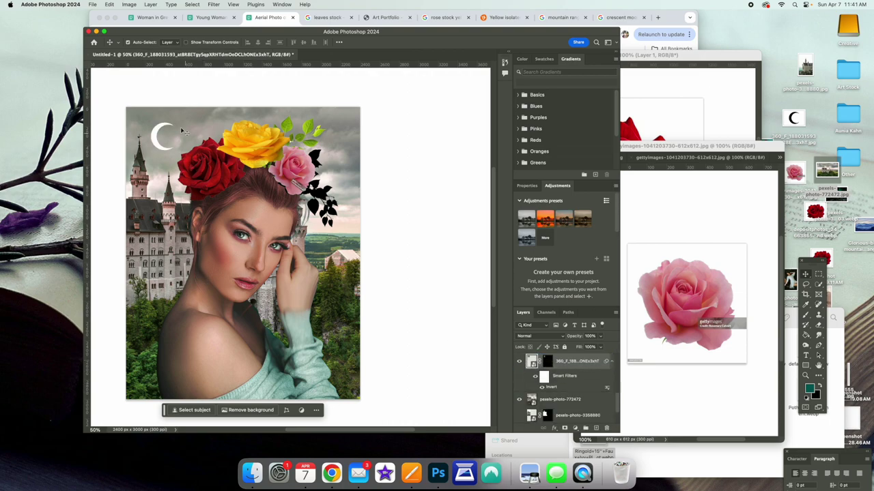
Step: Nudge the crescent moon slightly closer to the roses, and capture a screenshot of the whole composition
left_click_drag(156, 131, 164, 130)
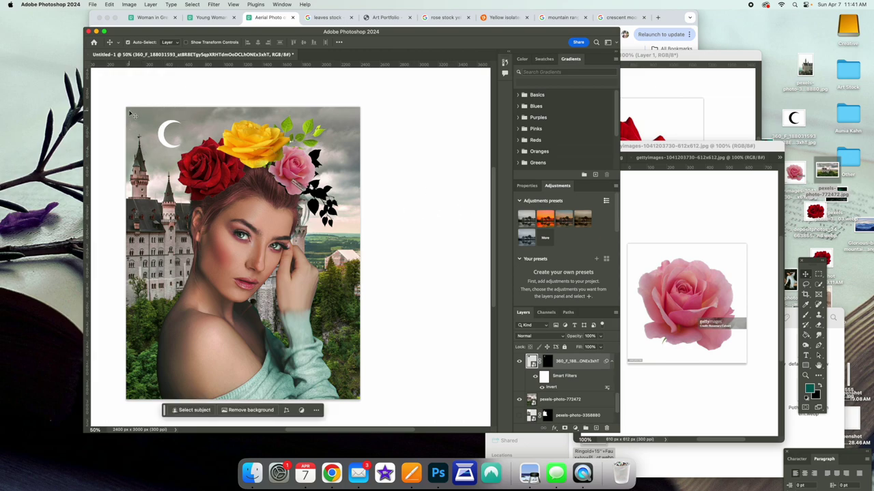
left_click_drag(125, 108, 359, 400)
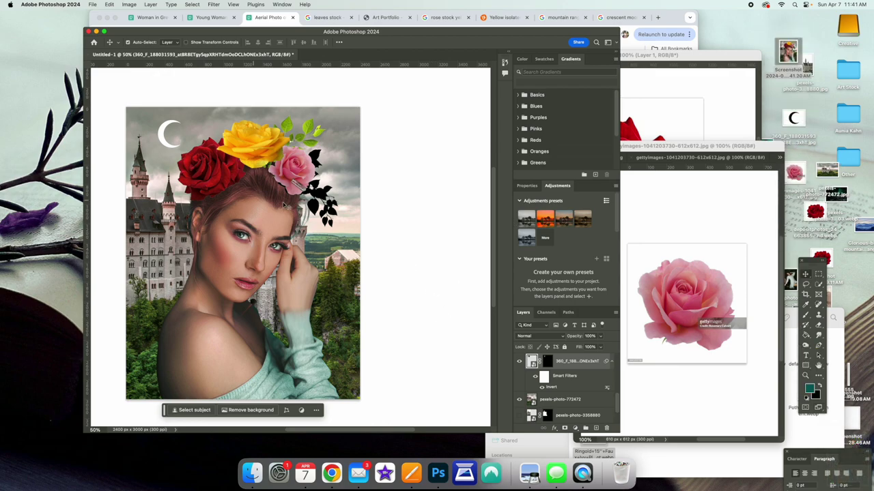
Step: Save the composition to the Desktop as a Photoshop file named woman-flowers
left_click(92, 5)
left_click(122, 92)
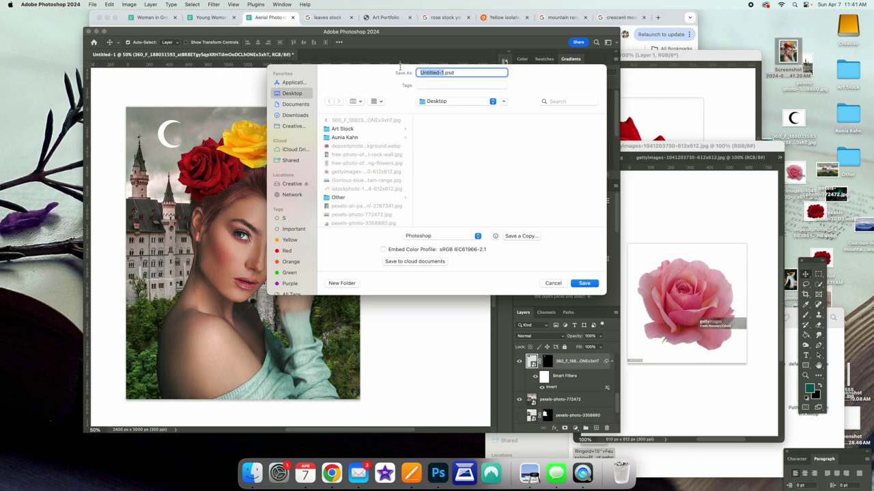
type("woman-flowers")
left_click(585, 283)
left_click(532, 209)
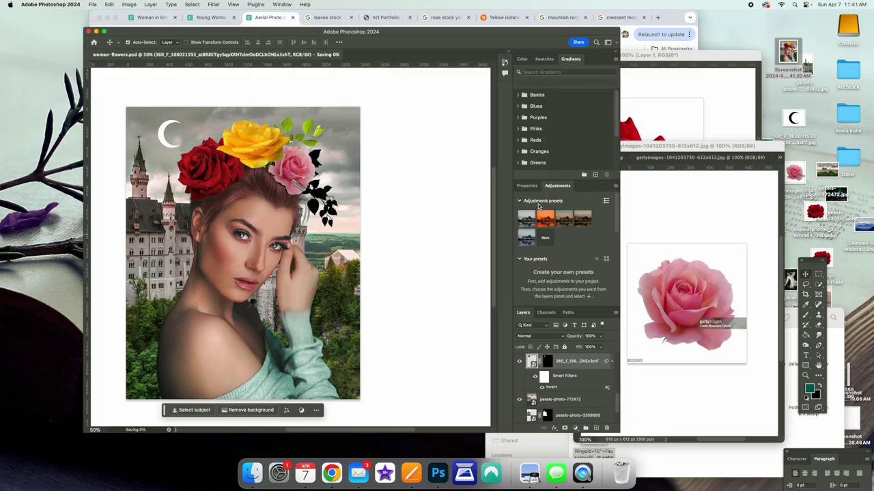
scroll(558, 389, "down", 2)
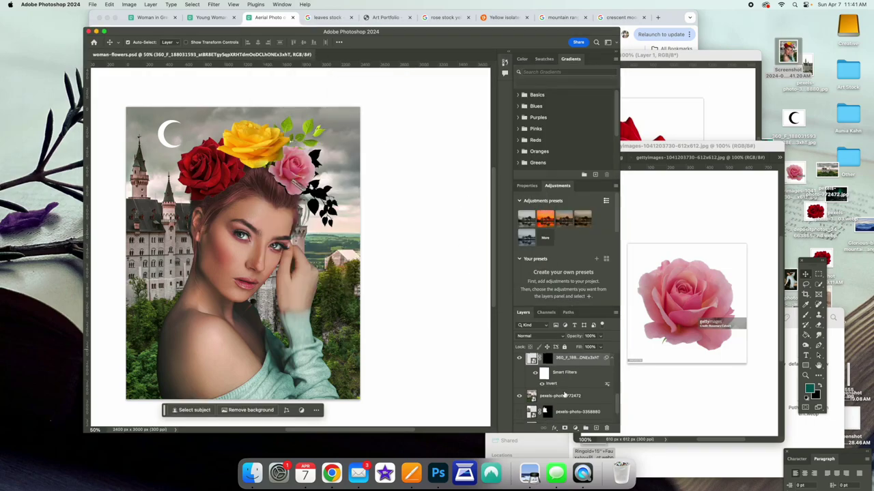
scroll(413, 307, "down", 3)
scroll(413, 307, "down", 1)
scroll(307, 312, "up", 3)
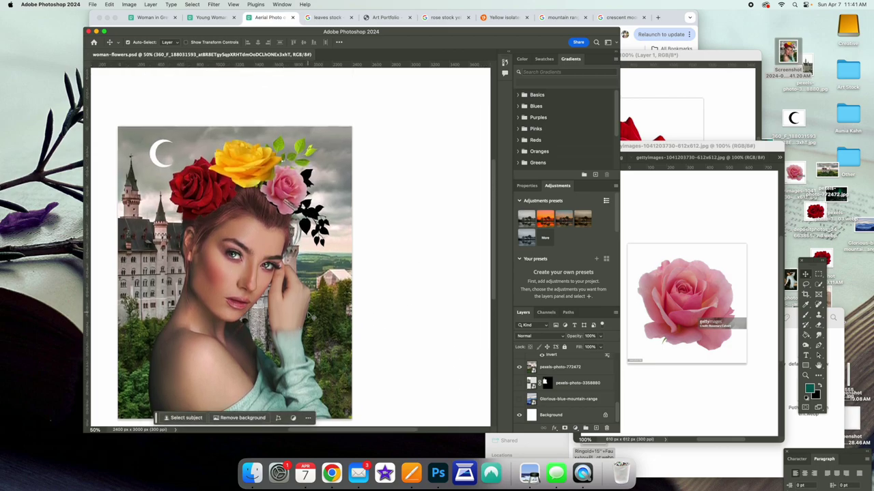
Step: Save a copy of the composition to the Desktop in JPEG format, shortening the suggested file name
left_click(92, 4)
left_click(109, 92)
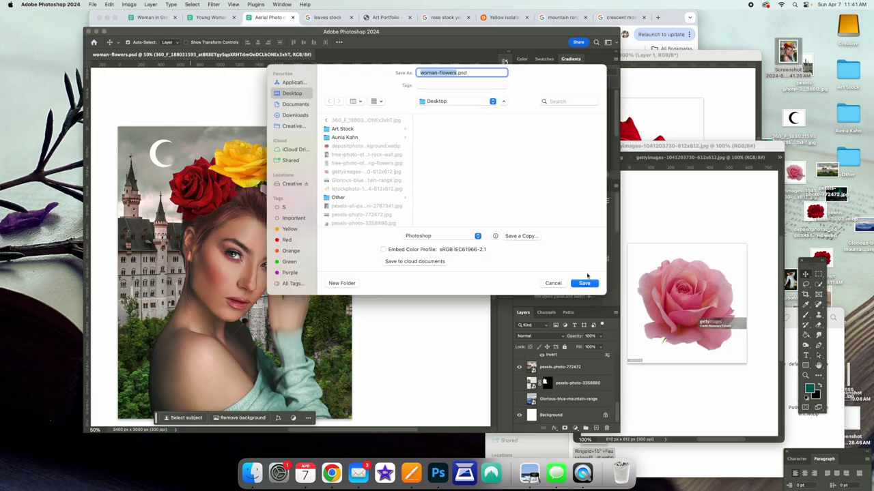
left_click(520, 236)
left_click(550, 203)
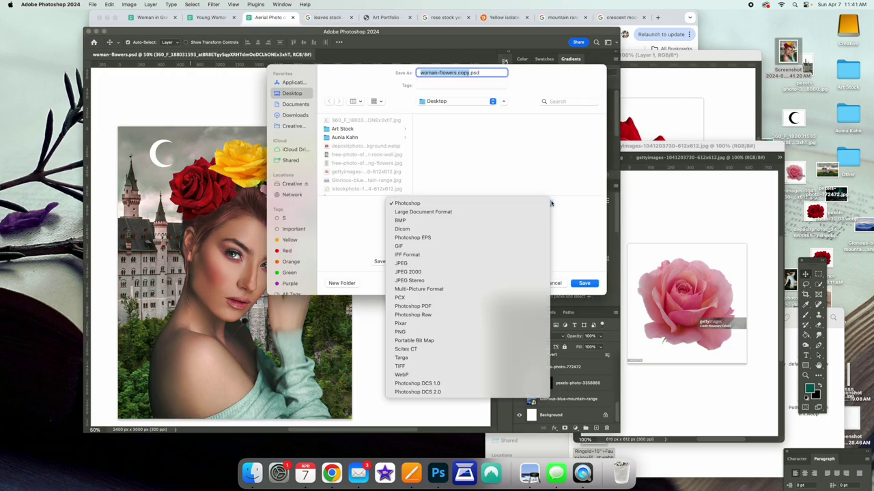
left_click(433, 263)
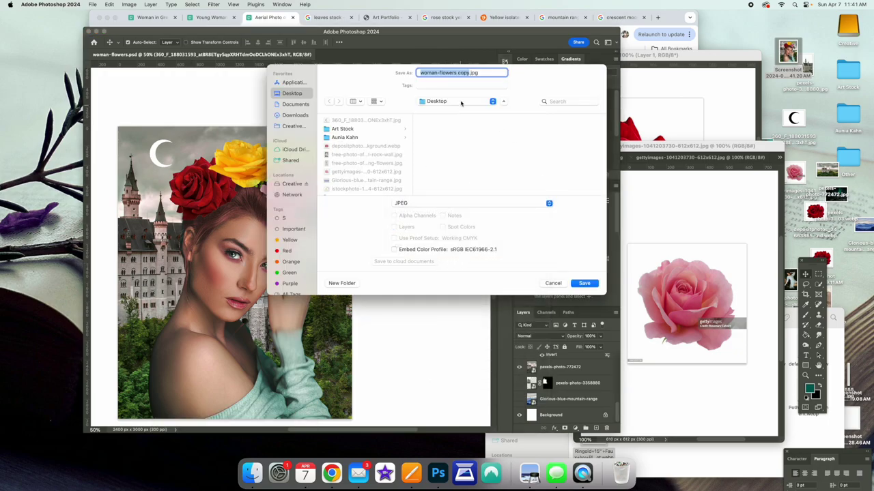
left_click(468, 72)
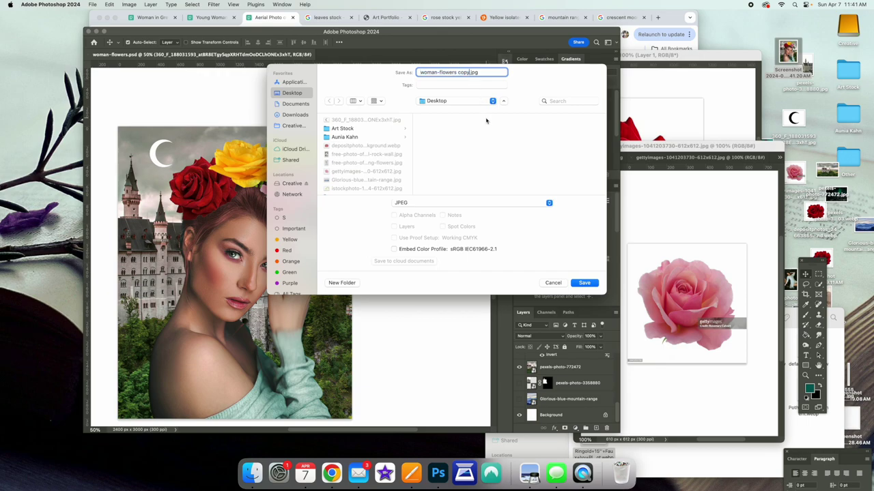
key("BackSpace")
left_click(586, 283)
left_click(486, 131)
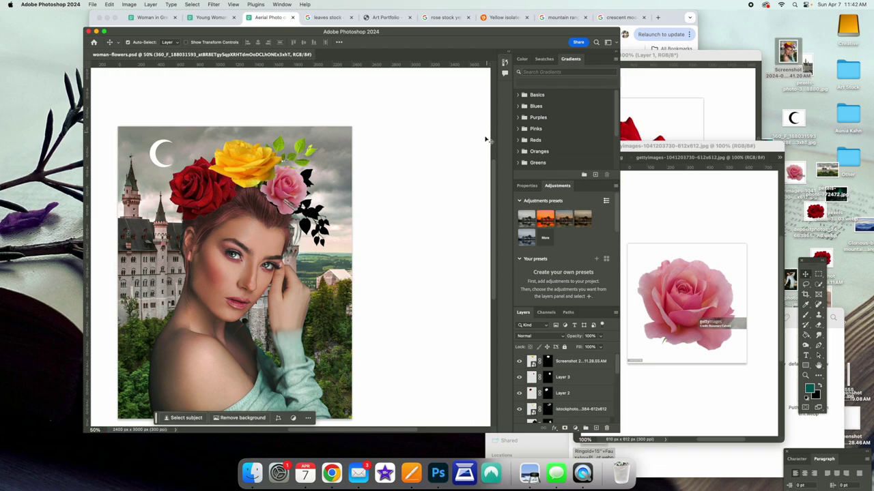
scroll(451, 193, "down", 3)
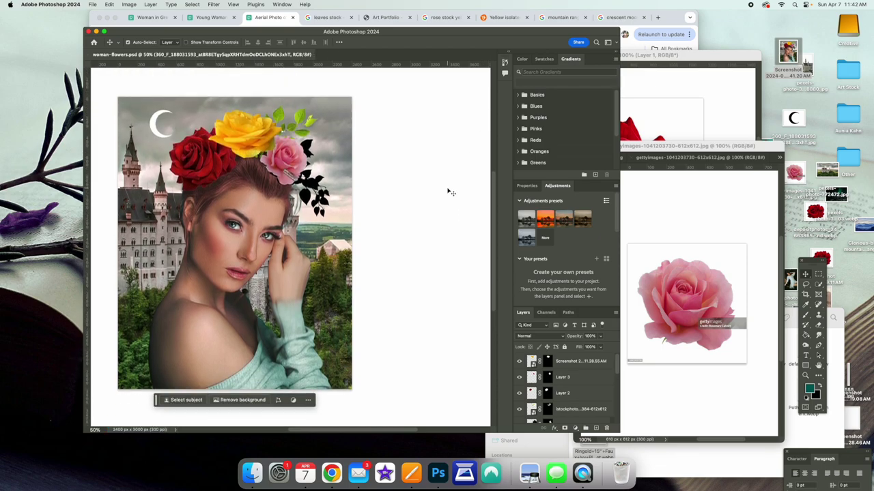